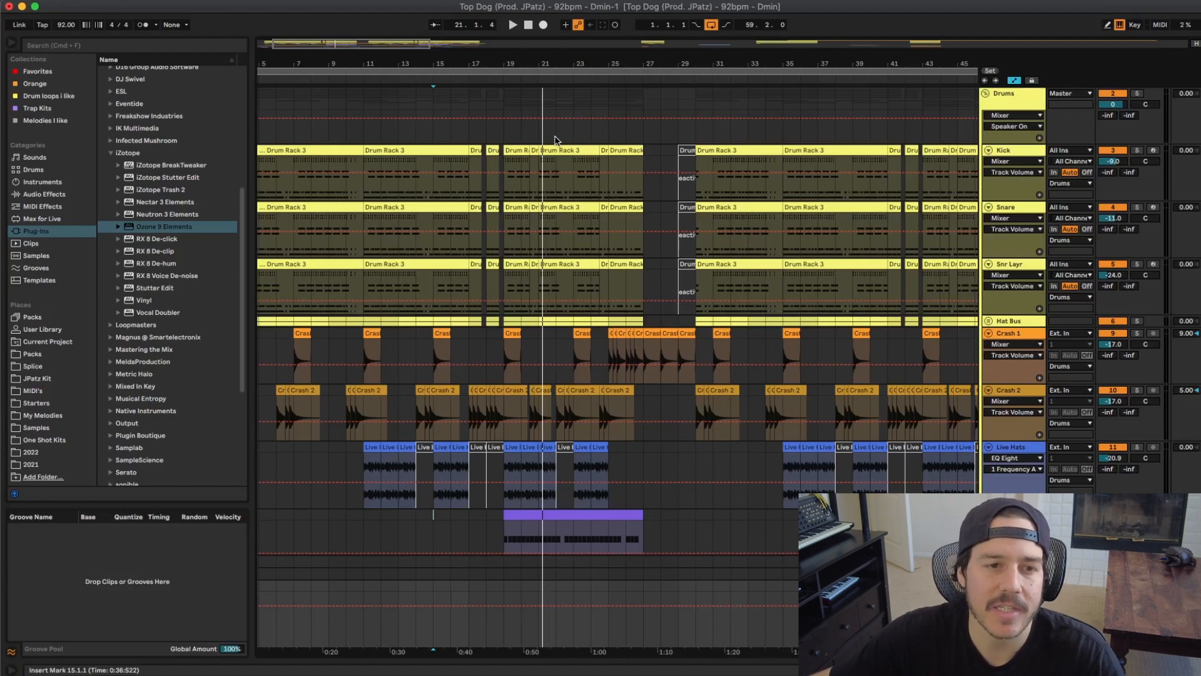
# Step: Play the drum arrangement from bar 19 and check the track levels in the session mixer
pyautogui.press('+')
pyautogui.press('+')
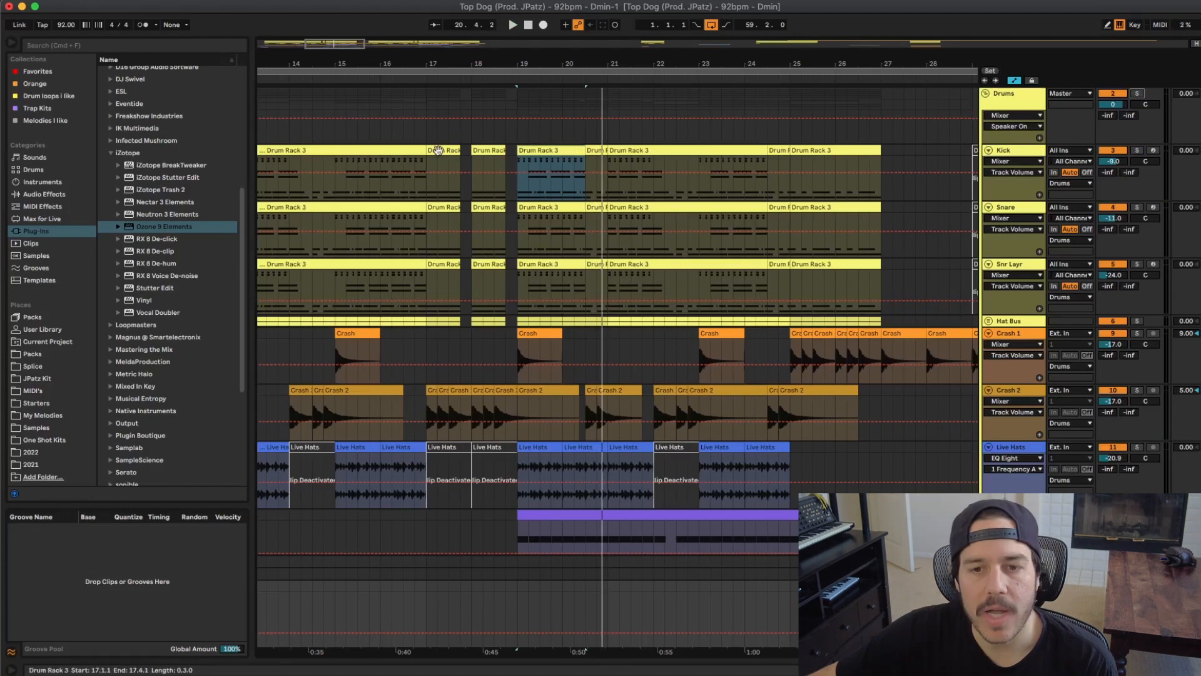
pyautogui.press('space')
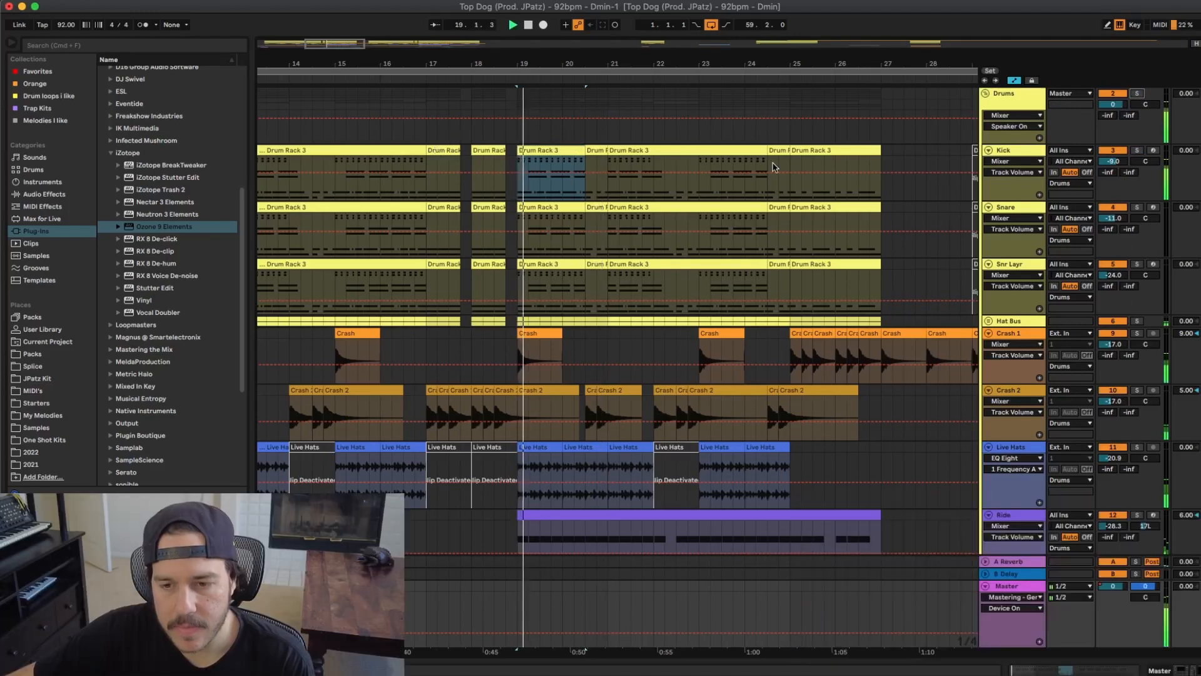
pyautogui.press('Tab')
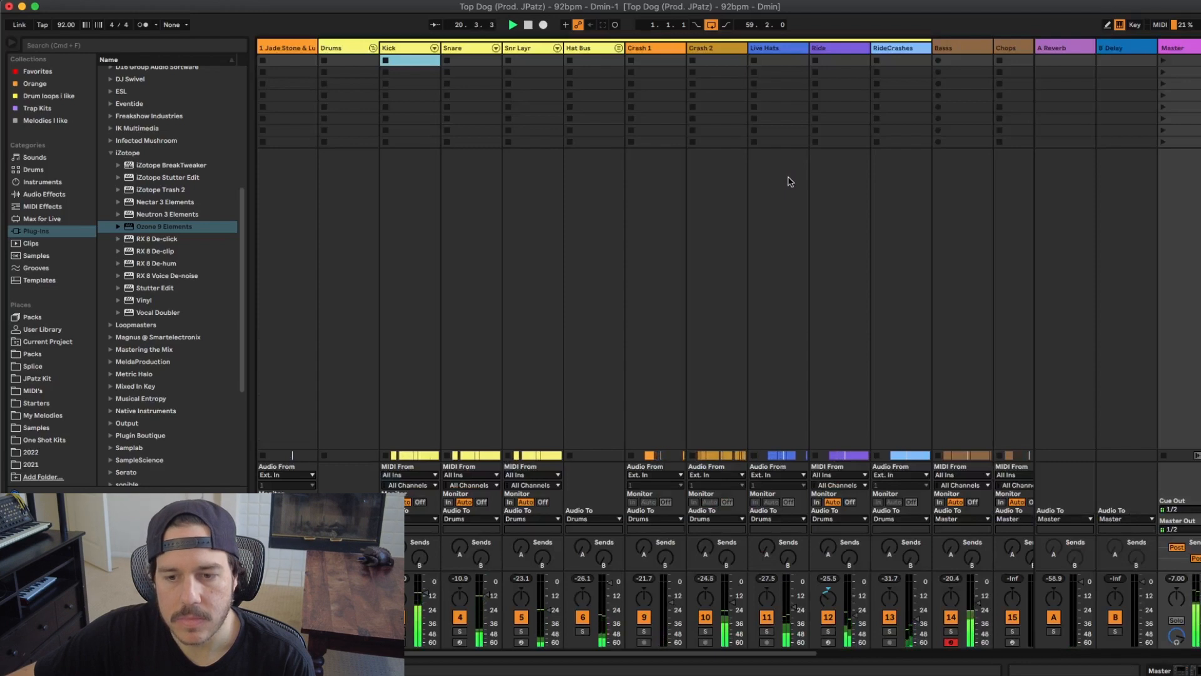
pyautogui.press('Tab')
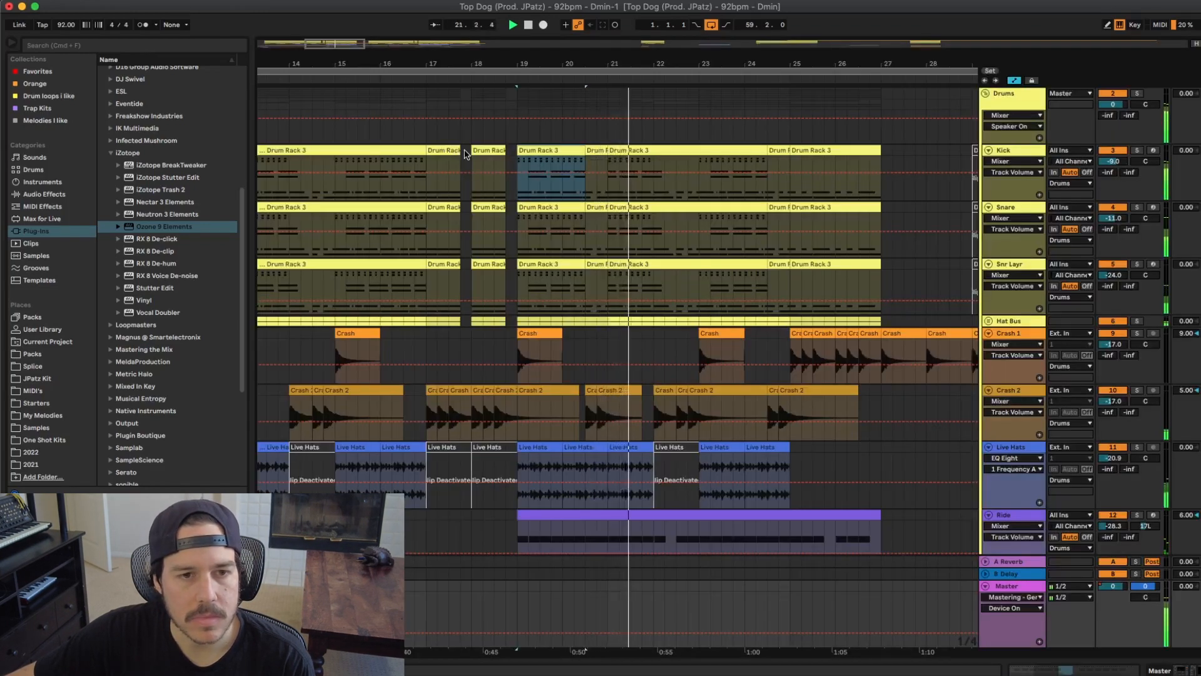
# Step: Play from the Kick clip starting at bar 11 and check the track levels in the session mixer
pyautogui.click(410, 150)
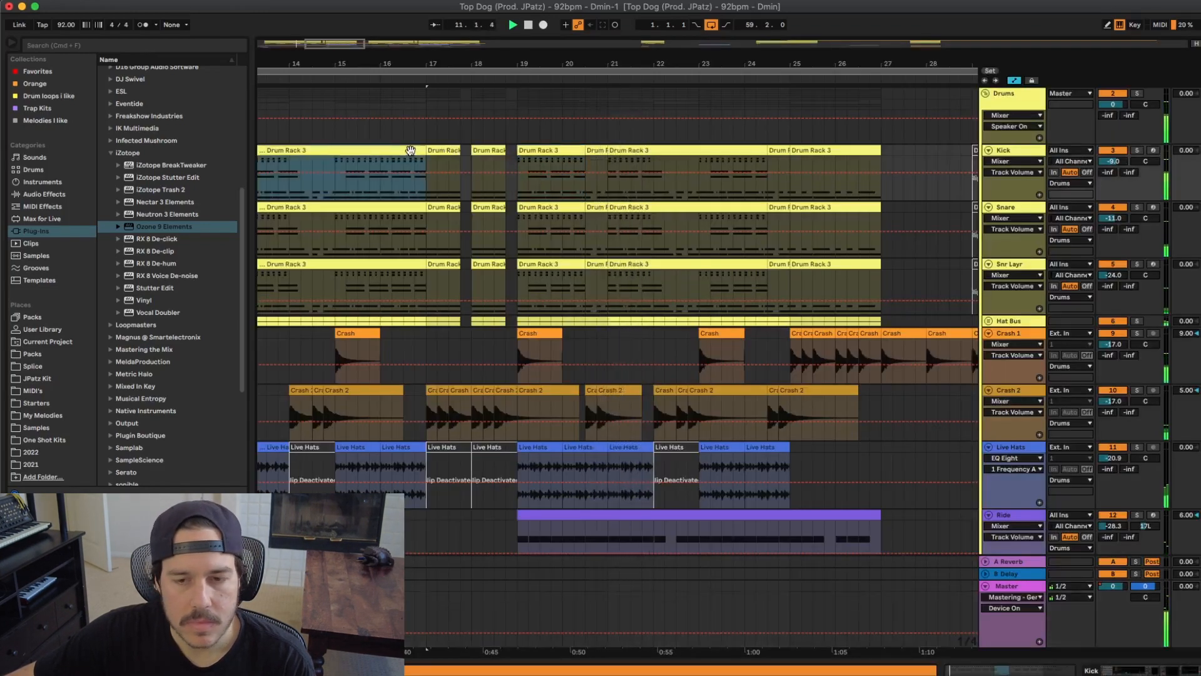
pyautogui.press('Tab')
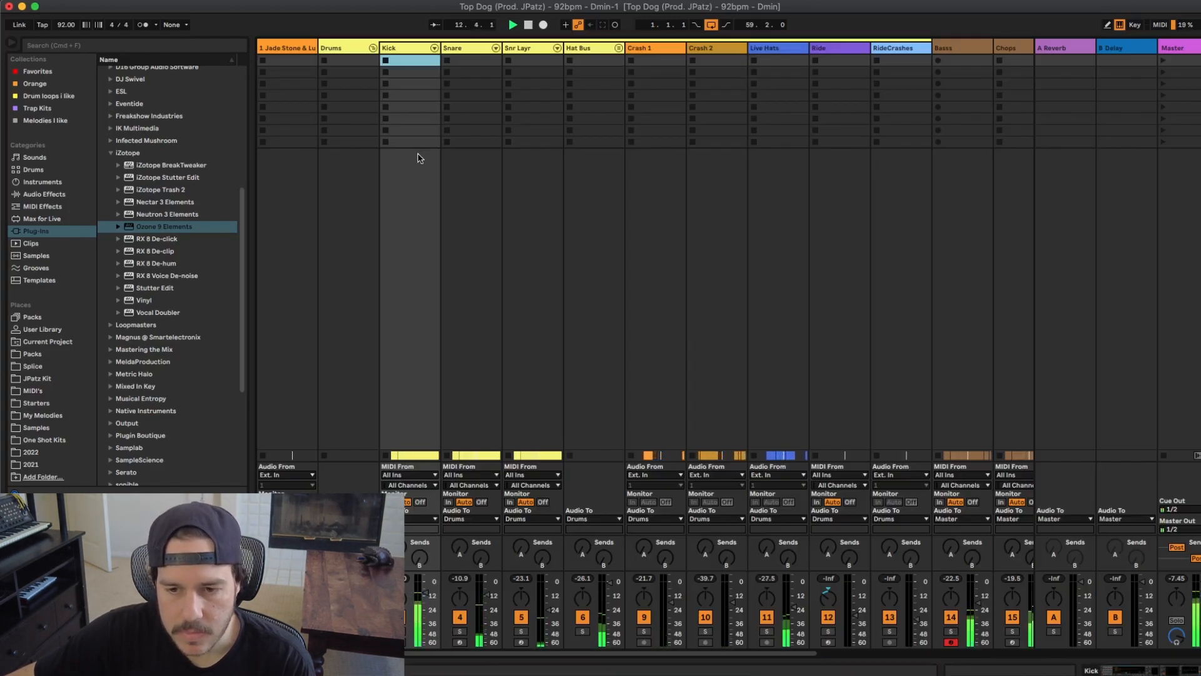
pyautogui.press('Tab')
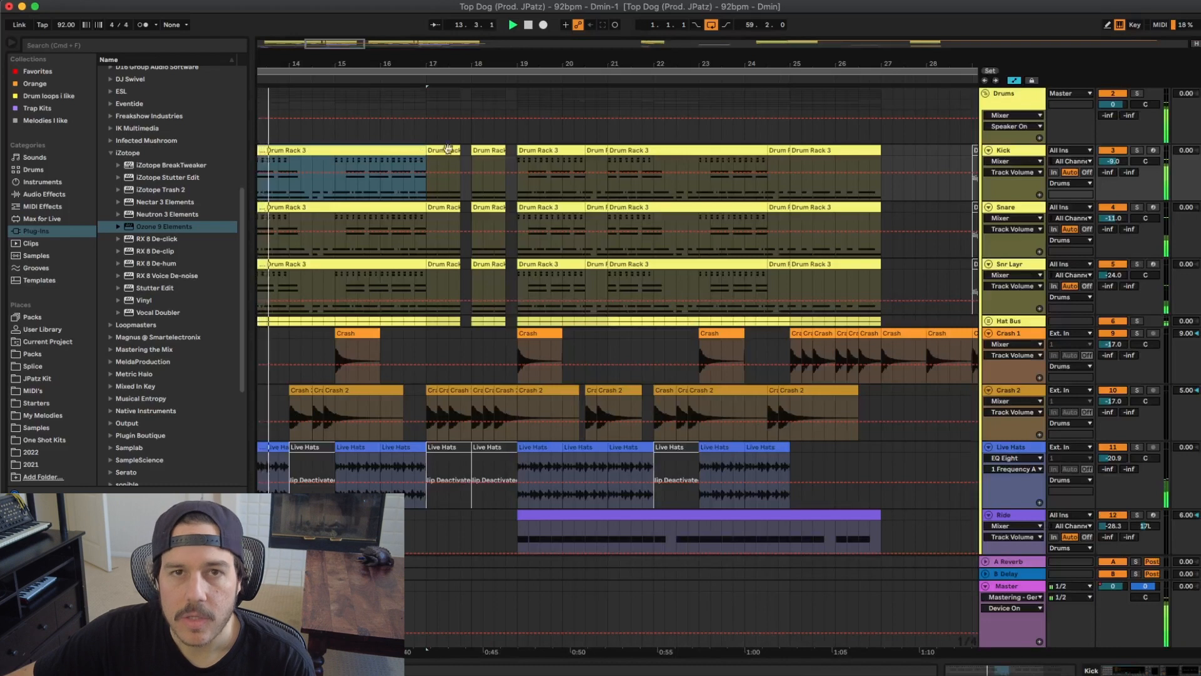
pyautogui.press('Tab')
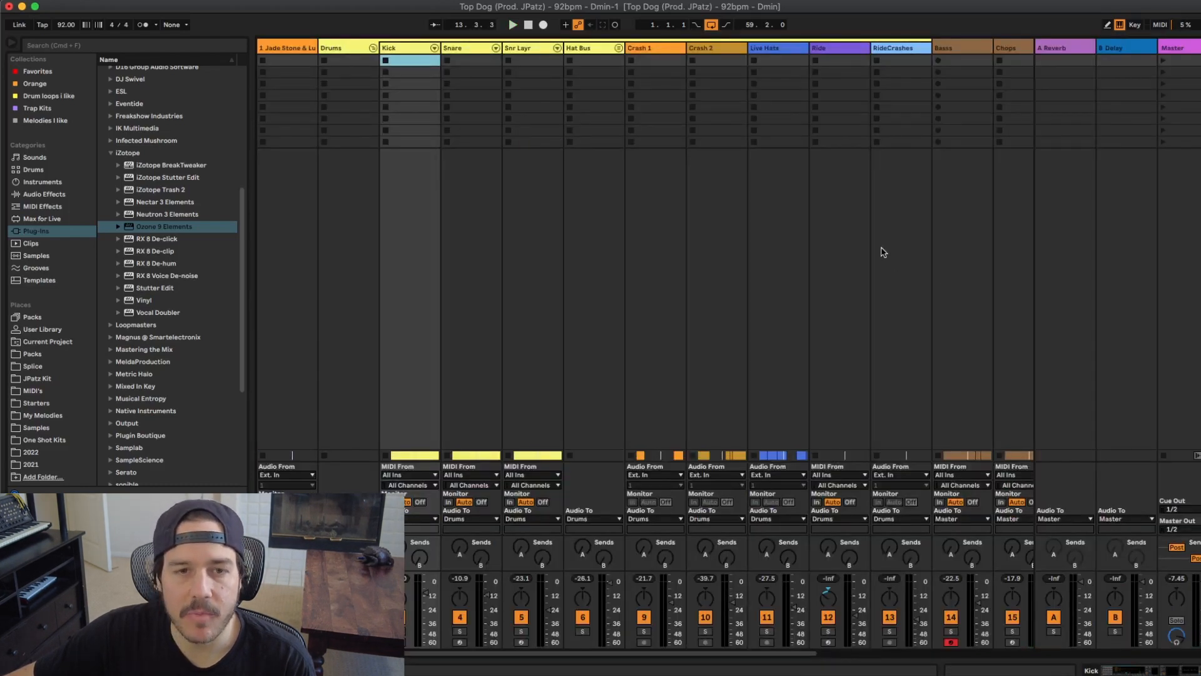
pyautogui.press('Tab')
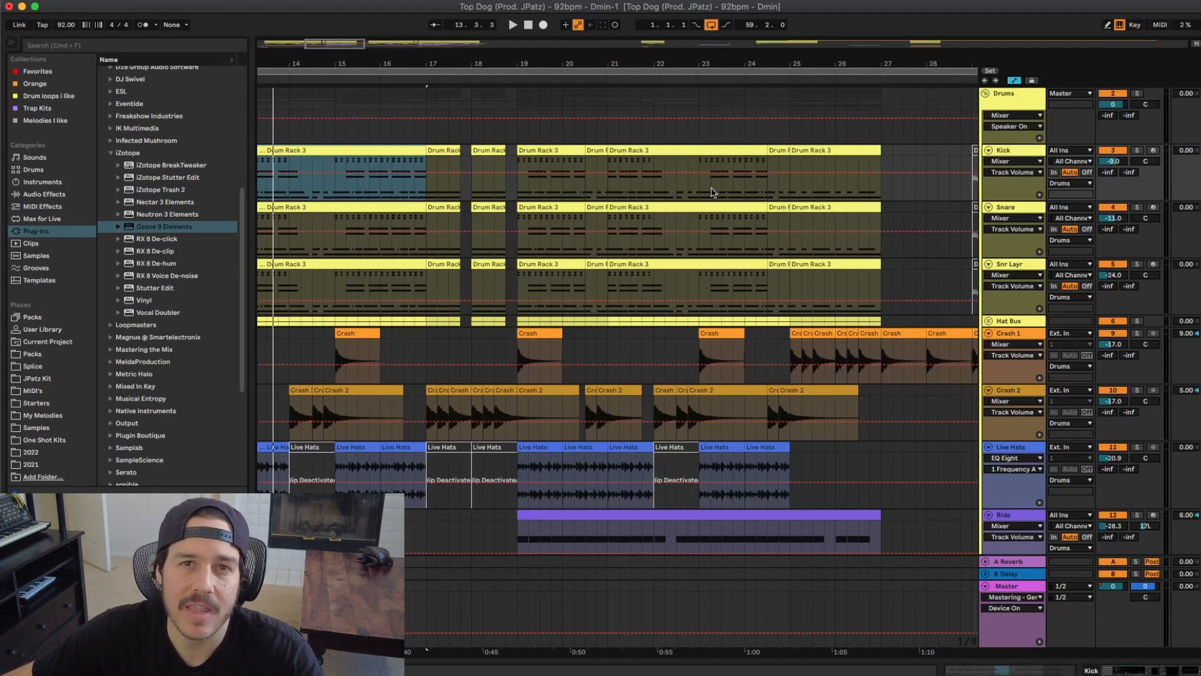
# Step: Solo the Kick track and try its volume at -10.1 dB while playing from bar 19
pyautogui.click(526, 264)
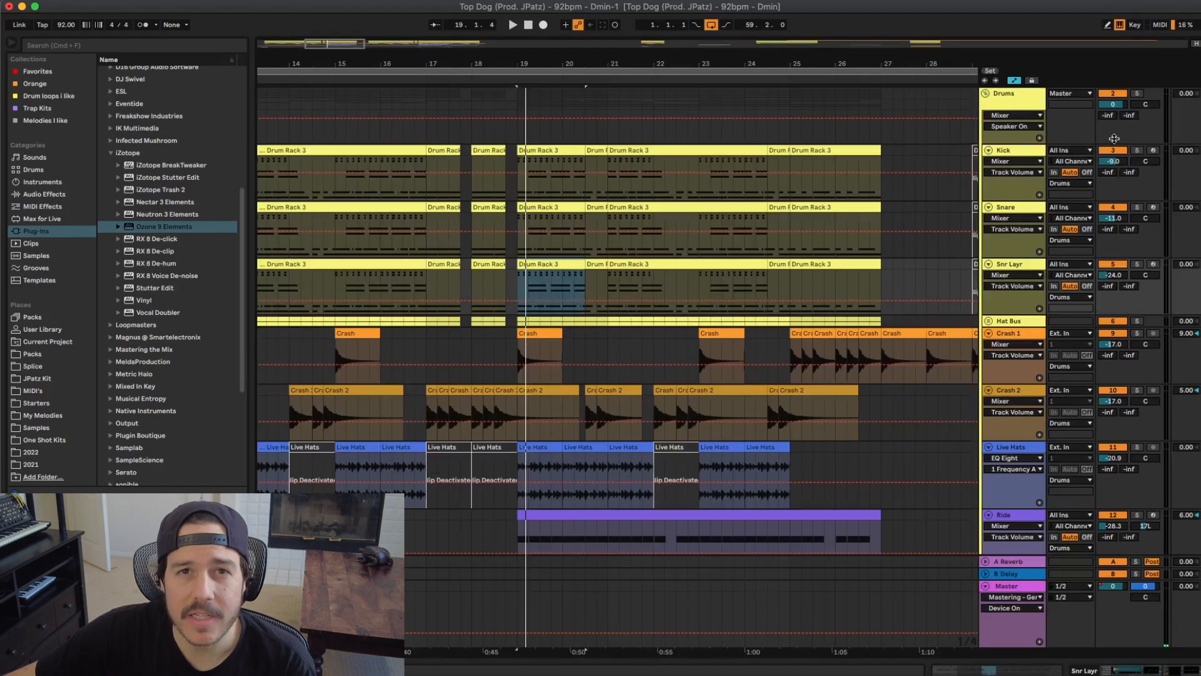
pyautogui.click(1138, 151)
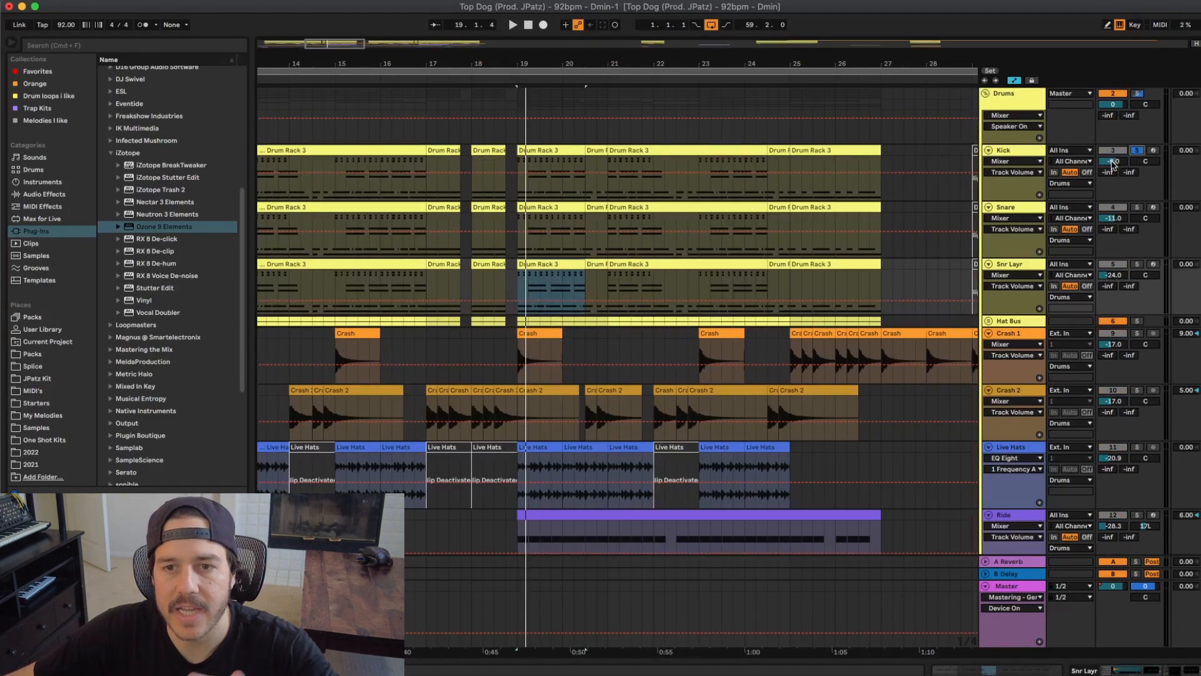
pyautogui.moveTo(1112, 164); pyautogui.dragTo(1122, 138)
pyautogui.press('space')
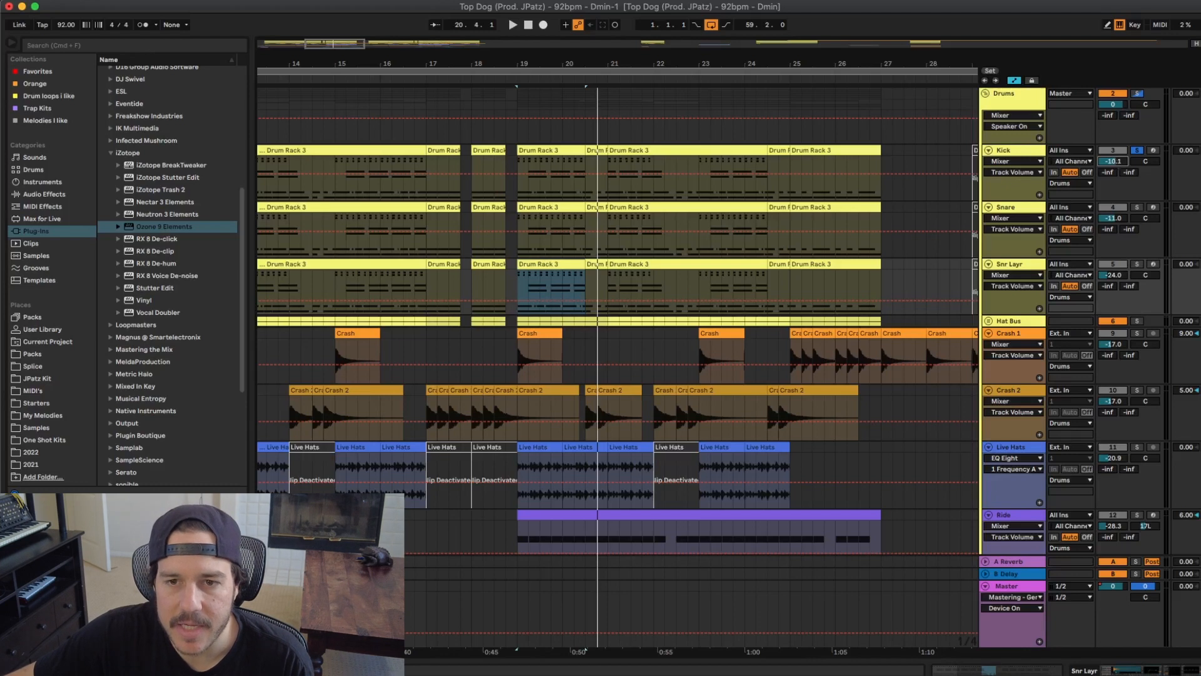
# Step: Set the Kick volume to -9.0 dB, checking its level in the session mixer during playback
pyautogui.press('Tab')
pyautogui.press('space')
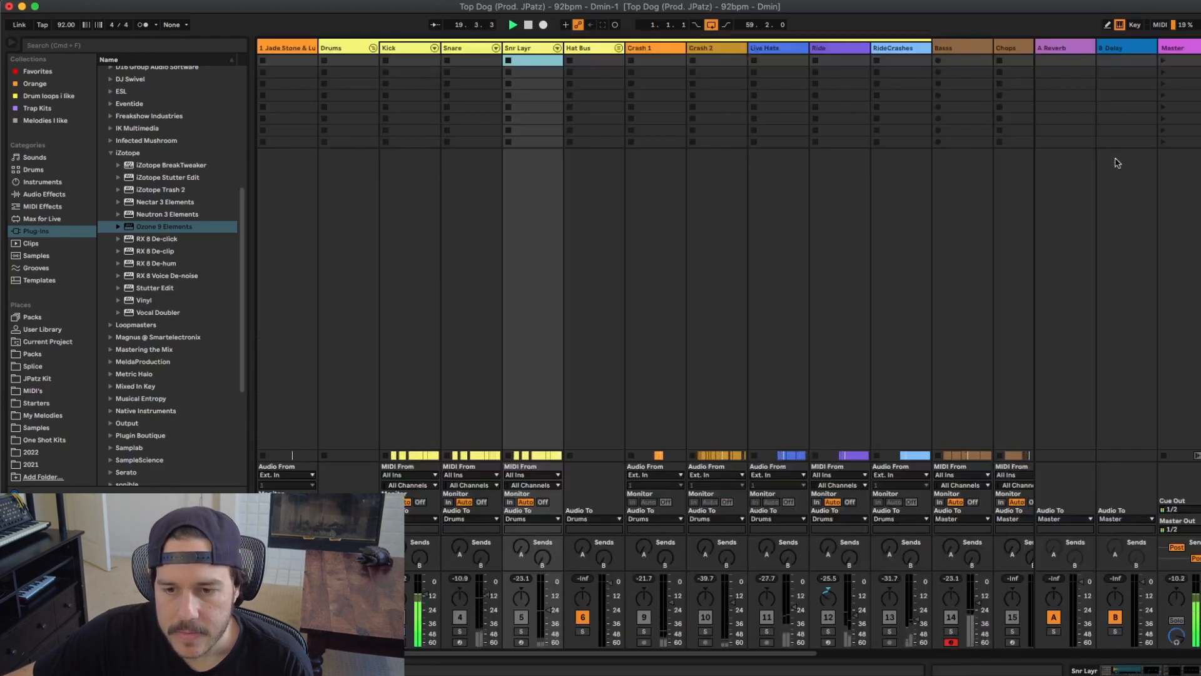
pyautogui.press('Tab')
pyautogui.moveTo(1117, 162); pyautogui.dragTo(1117, 151)
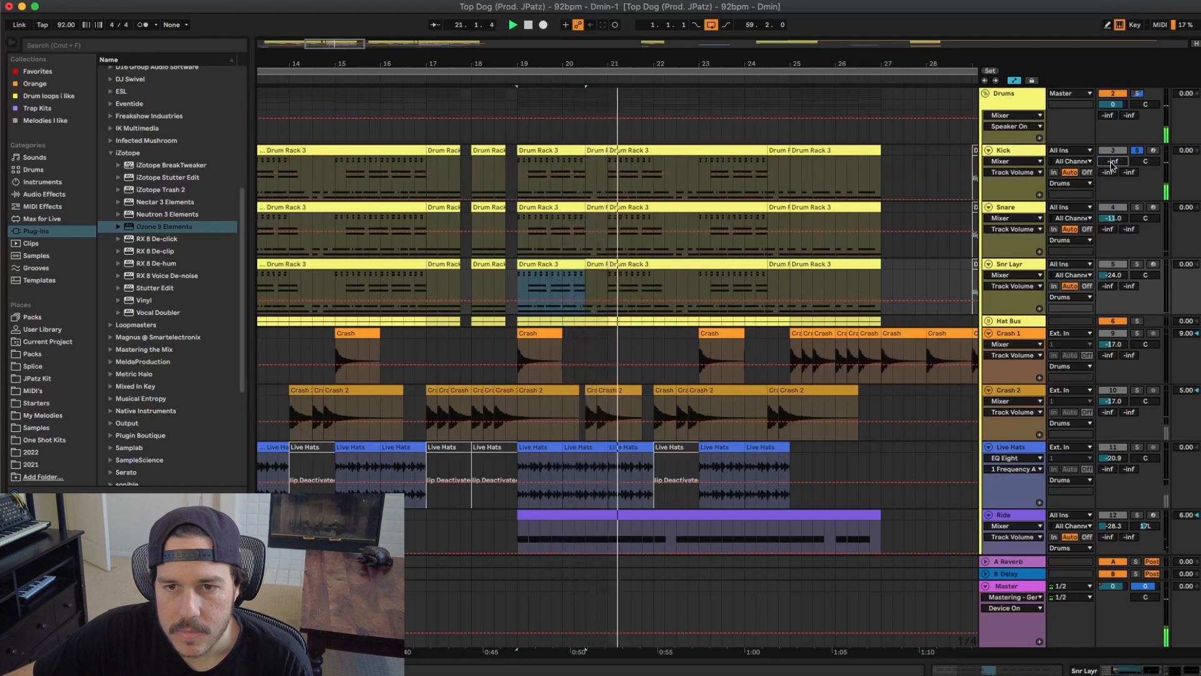
pyautogui.press('Tab')
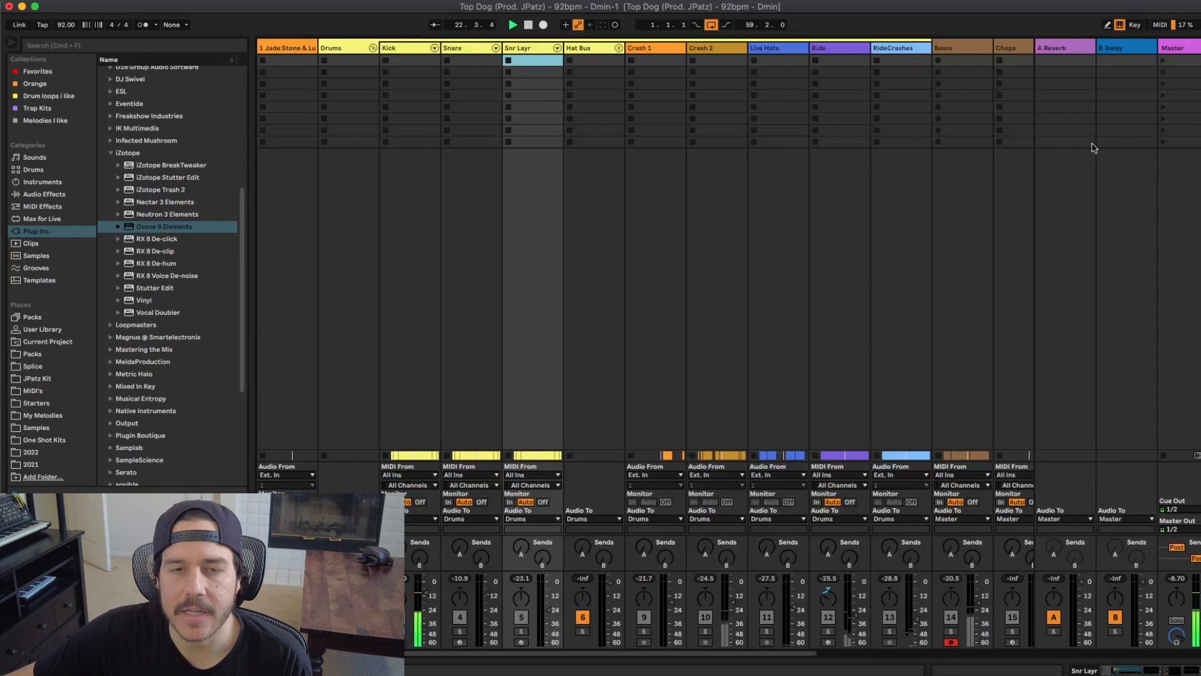
pyautogui.press('Tab')
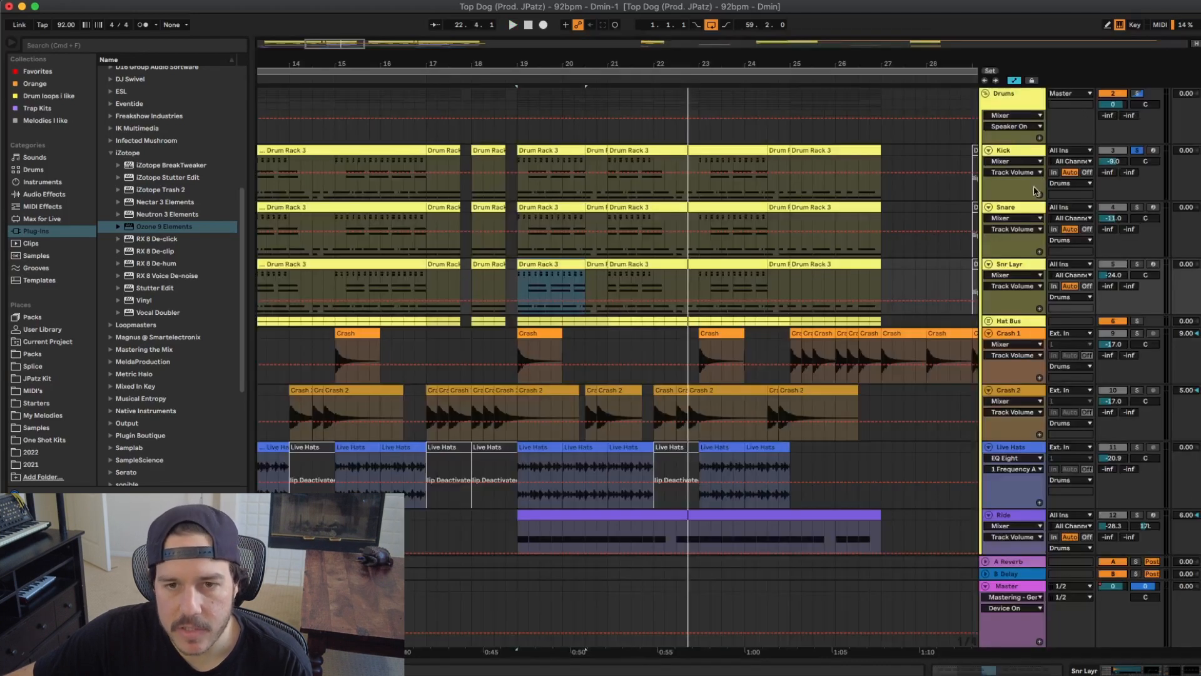
# Step: Solo the Snare track along with the Kick and check its level in the session mixer during playback
pyautogui.click(1036, 209)
pyautogui.moveTo(1120, 217); pyautogui.dragTo(1120, 269)
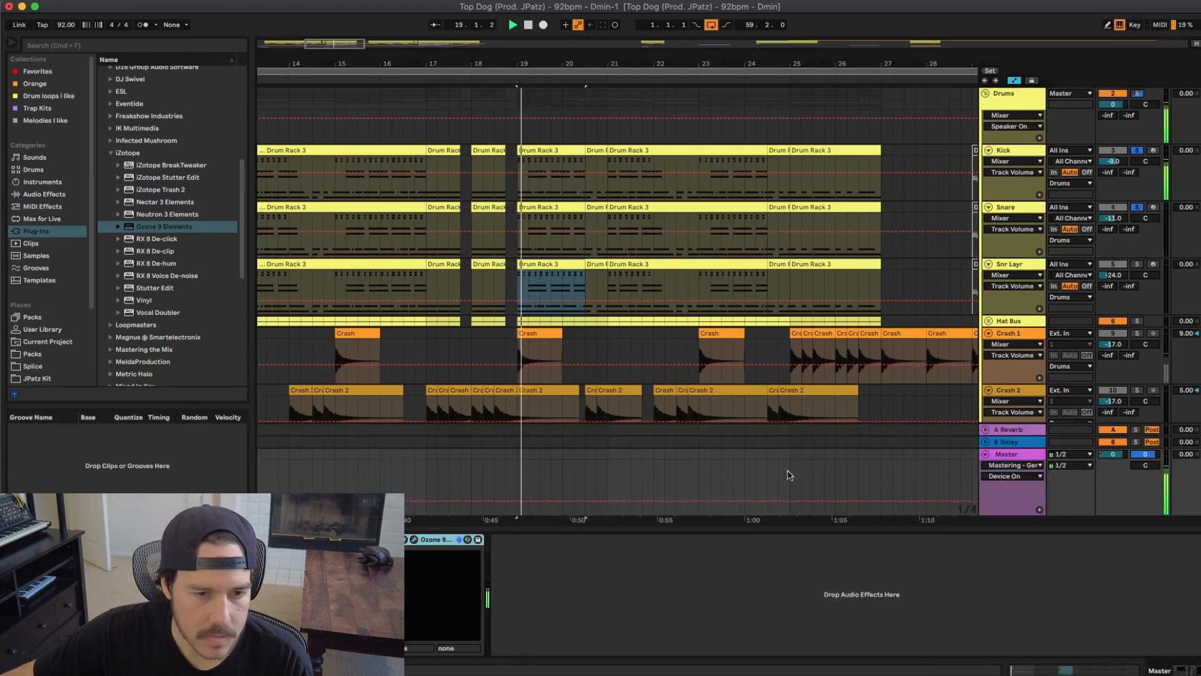
pyautogui.press('super+alt+l')
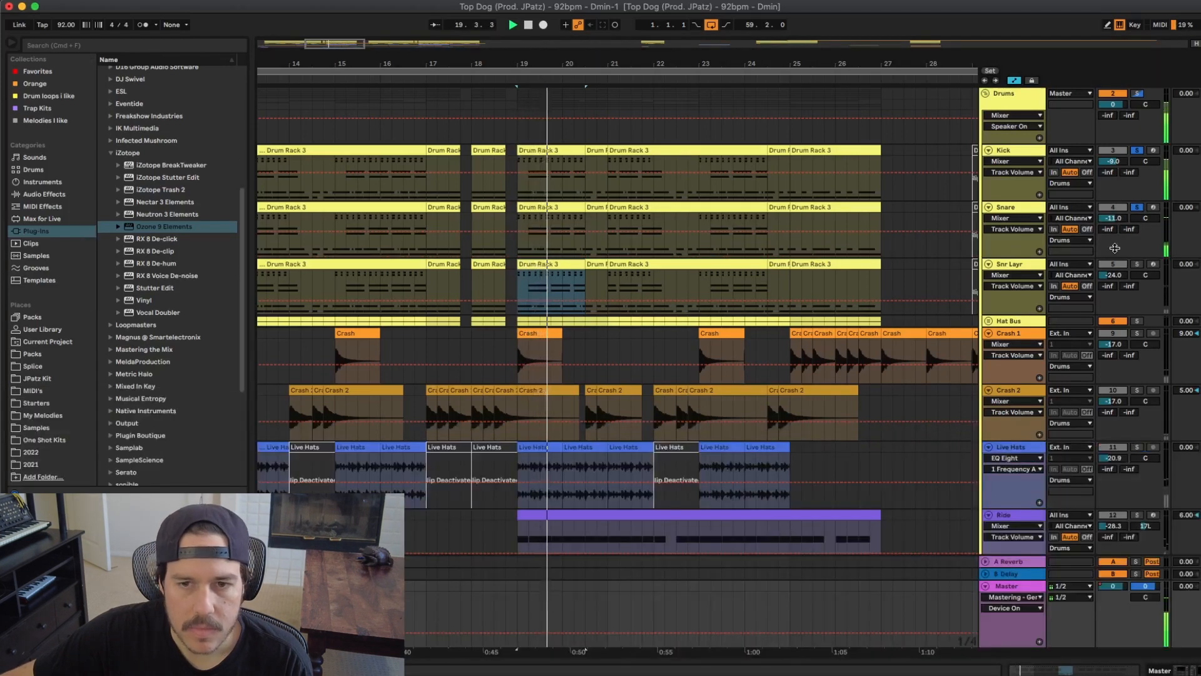
pyautogui.doubleClick(1034, 207)
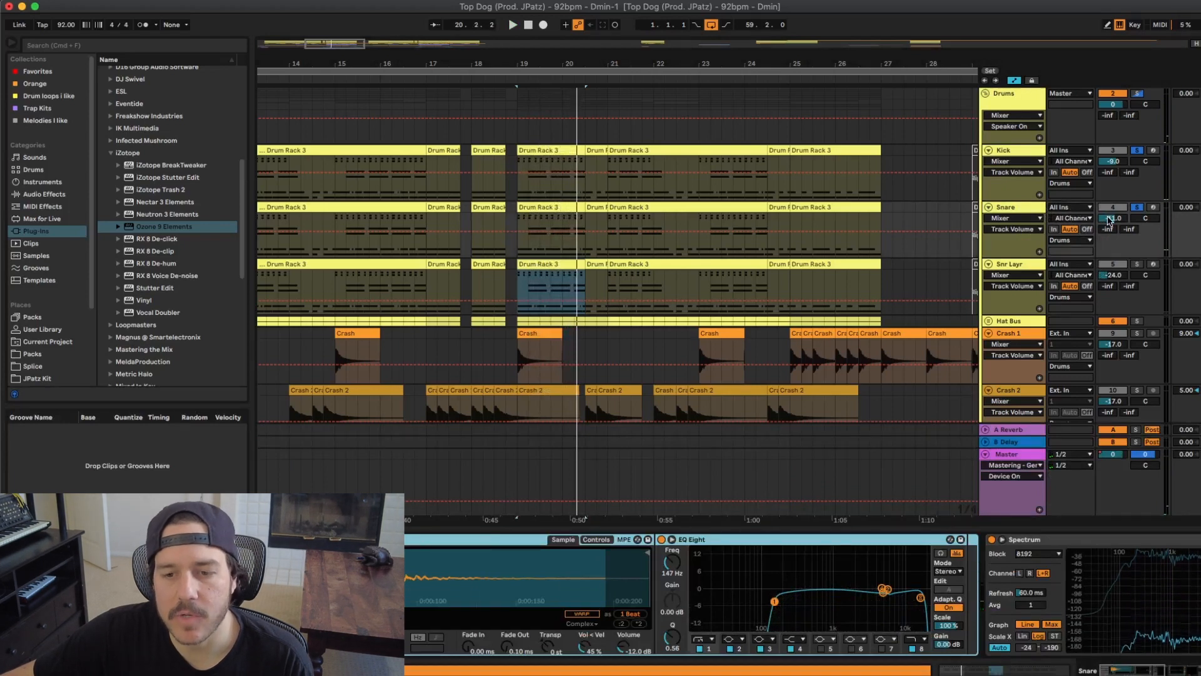
pyautogui.press('Tab')
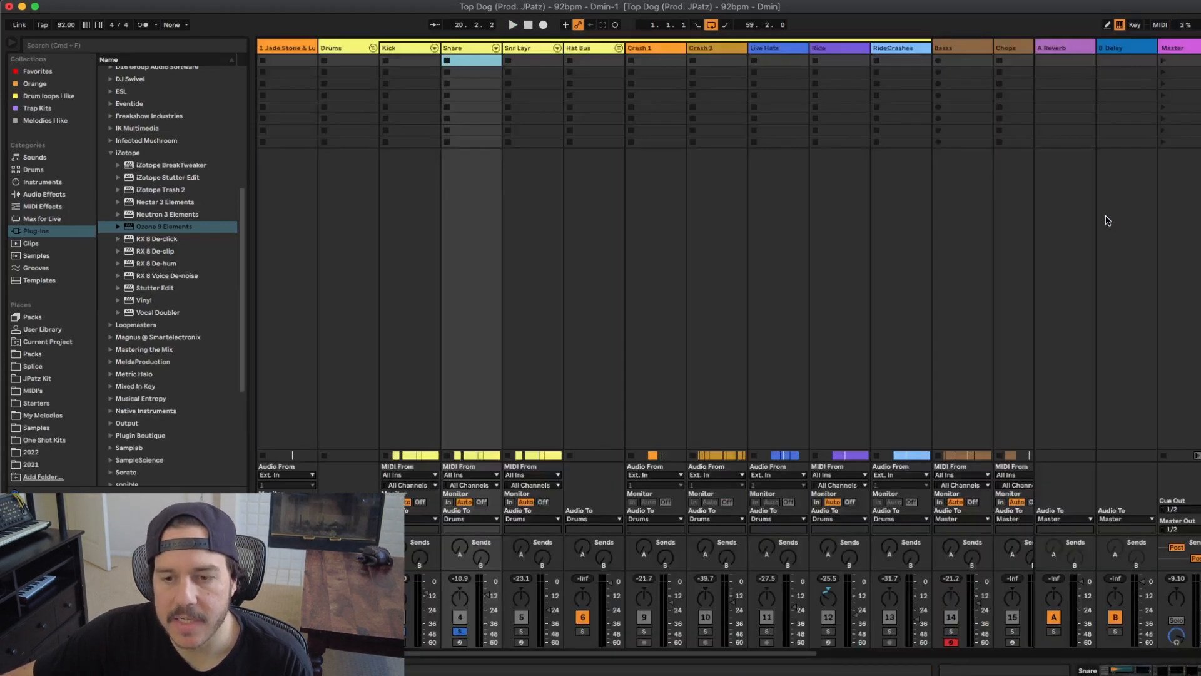
pyautogui.press('space')
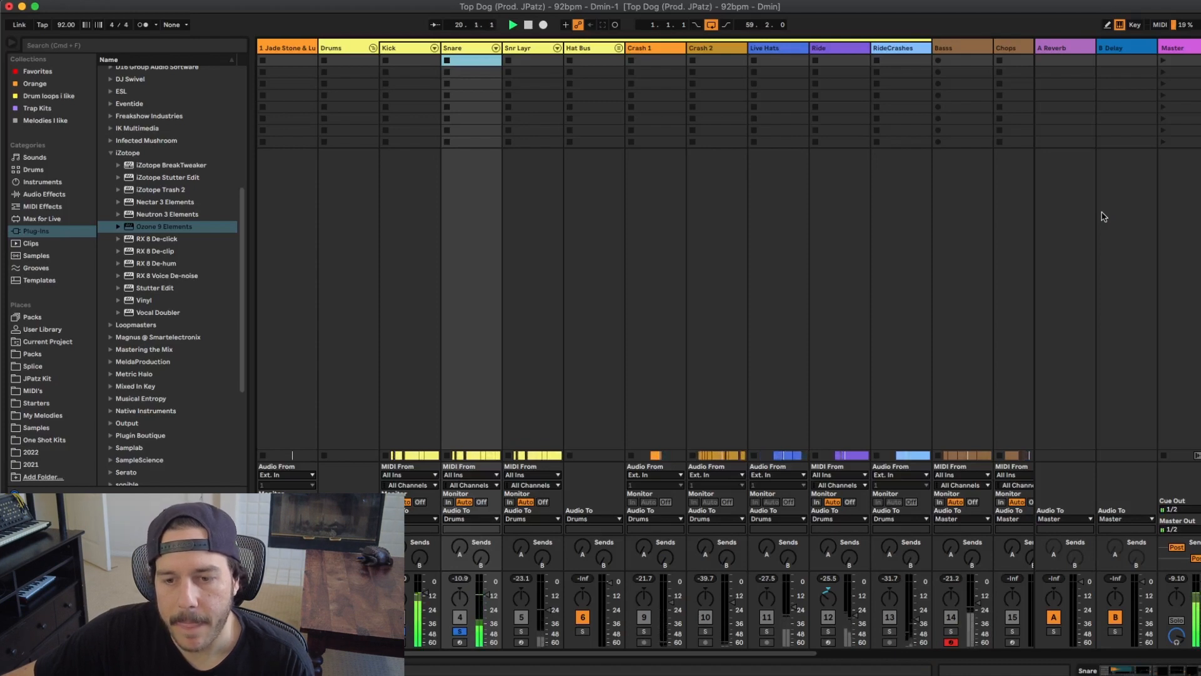
pyautogui.press('Tab')
# Step: Add the Snr Layr track to the soloed drums and check its level in the session mixer
pyautogui.click(1133, 268)
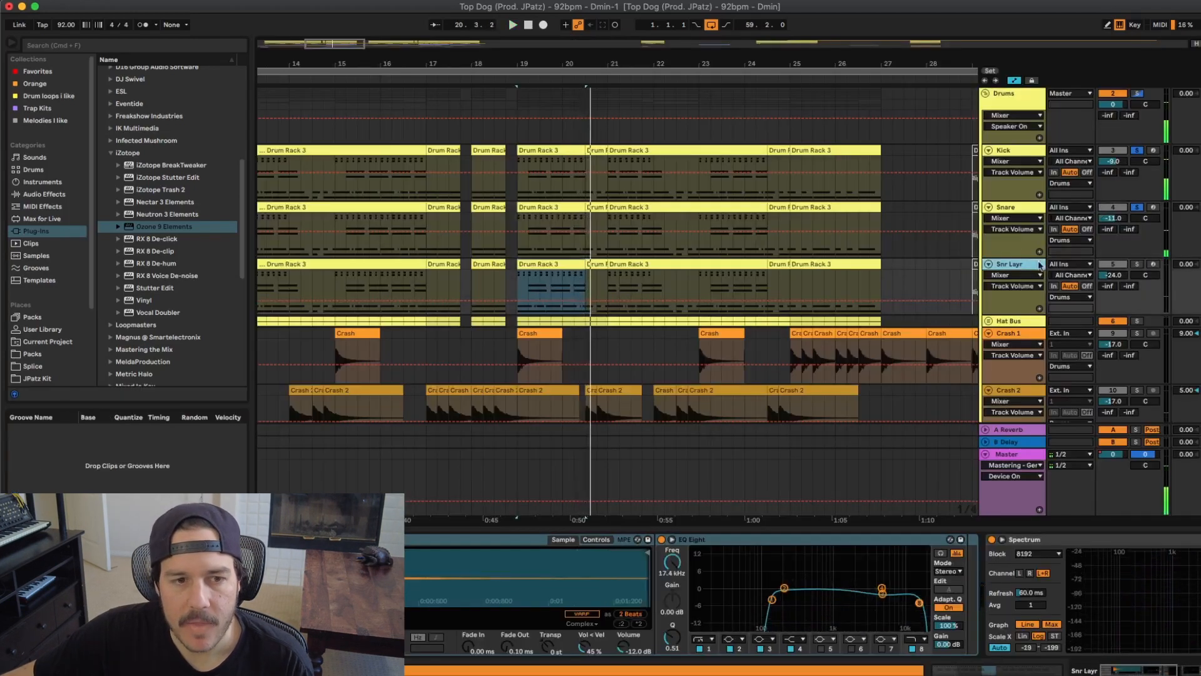
pyautogui.click(1137, 265)
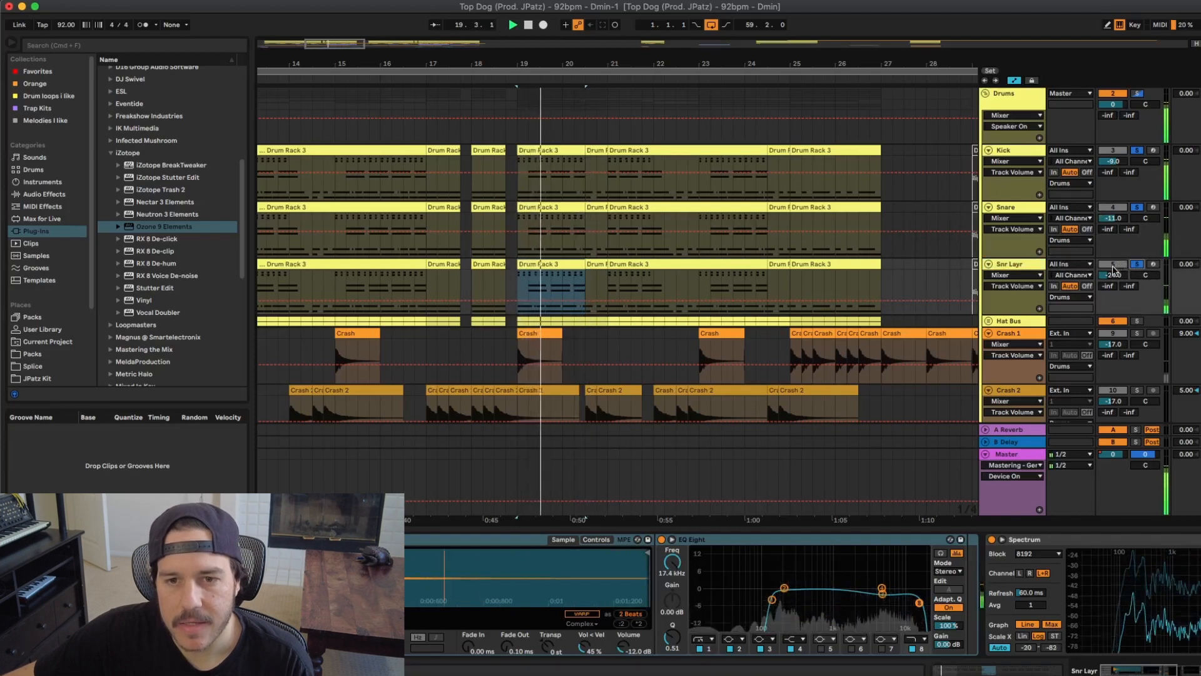
pyautogui.press('Tab')
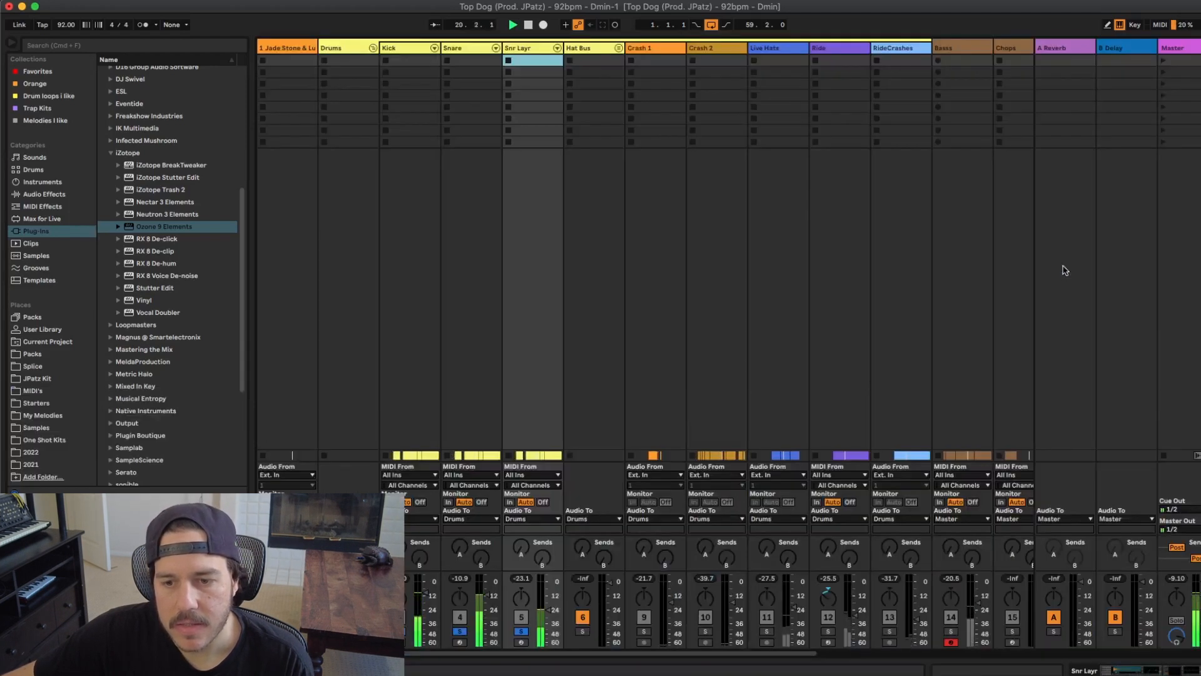
pyautogui.press('Tab')
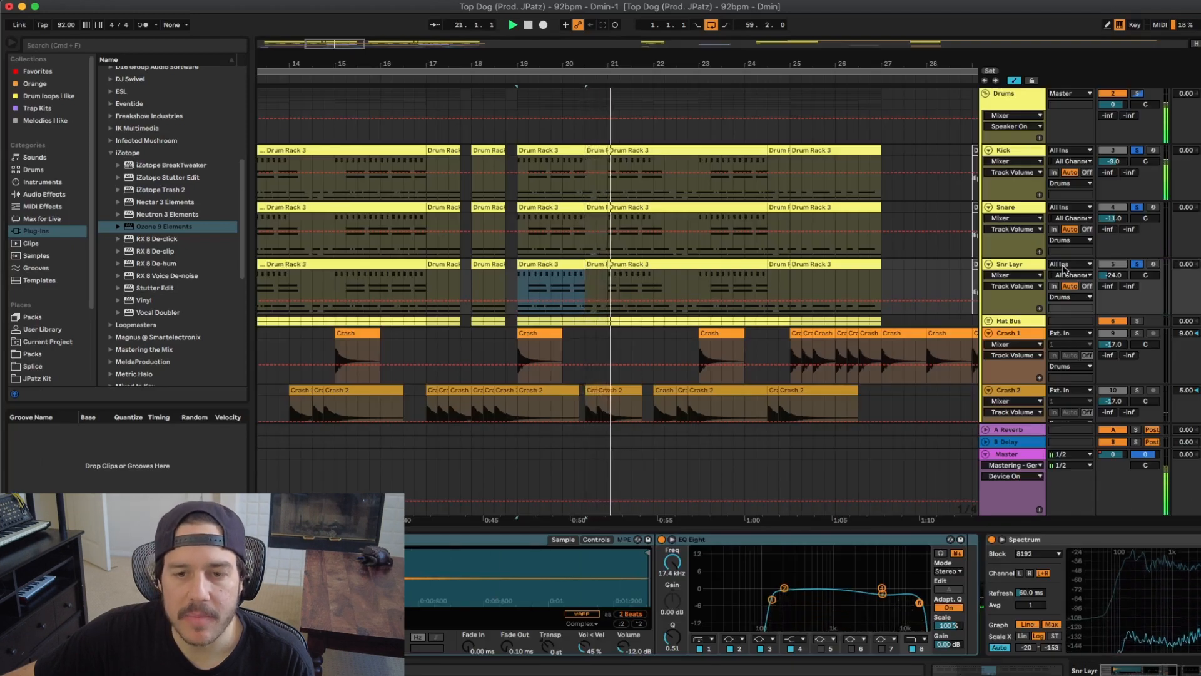
# Step: Show the Hat Bus compressors, solo the Hat Bus with the other drums, and play from bar 19
pyautogui.scroll(-2, 1043, 272)
pyautogui.click(1042, 272)
pyautogui.scroll(-3, 1043, 272)
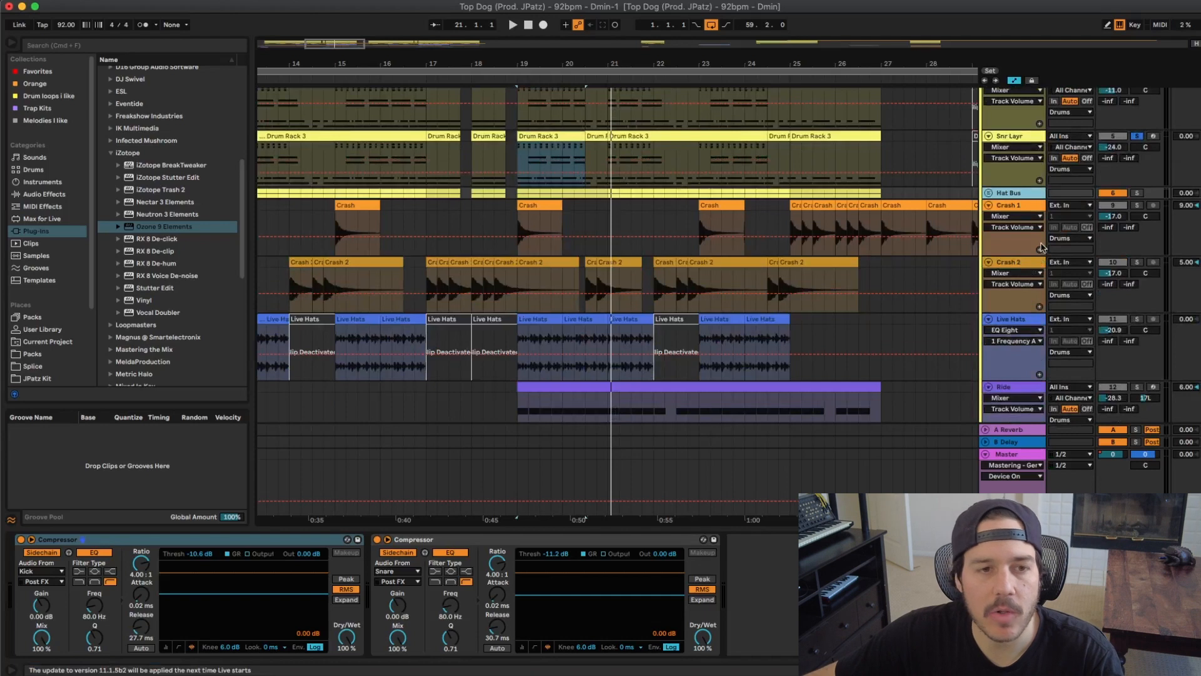
pyautogui.scroll(-3, 1042, 247)
pyautogui.scroll(7, 1043, 247)
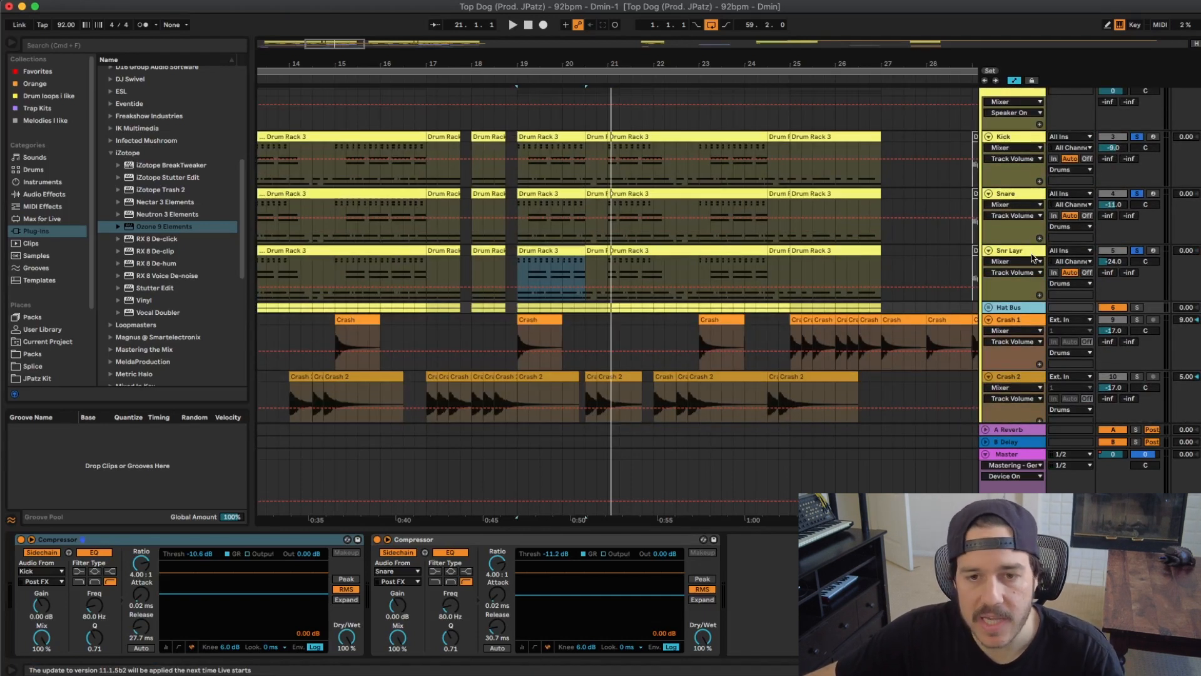
pyautogui.click(1136, 307)
pyautogui.press('space')
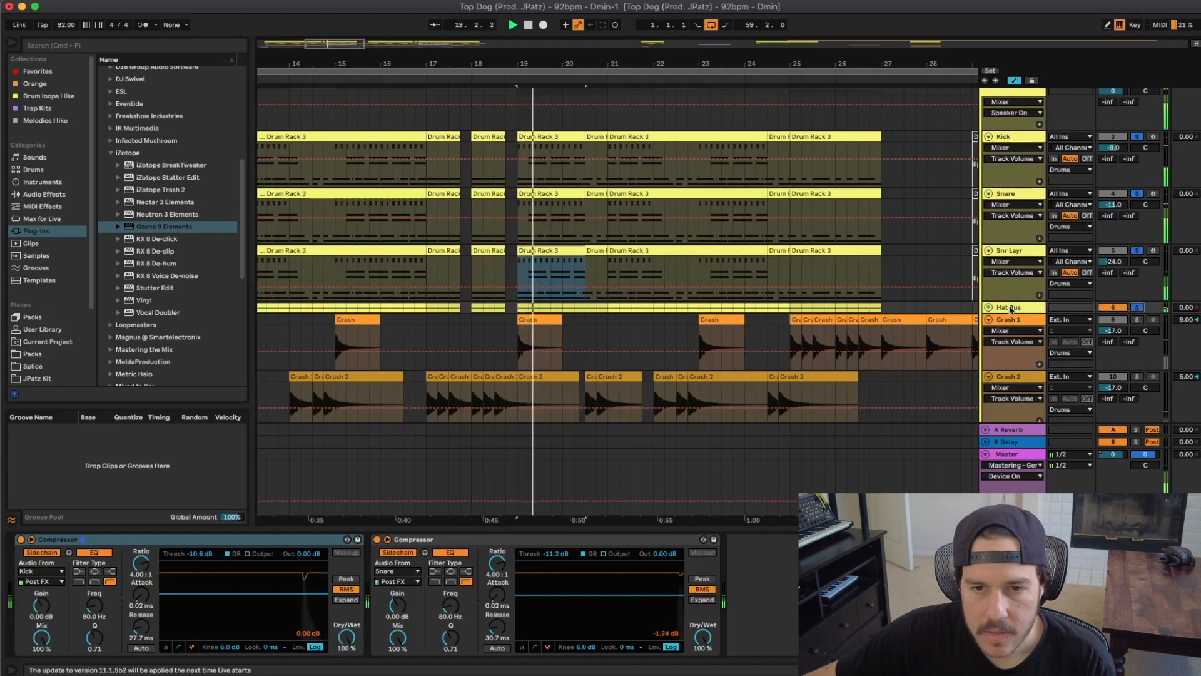
# Step: Unfold the Hat Bus group and check the Hat 1 and Hat 2 levels in the session mixer
pyautogui.click(989, 308)
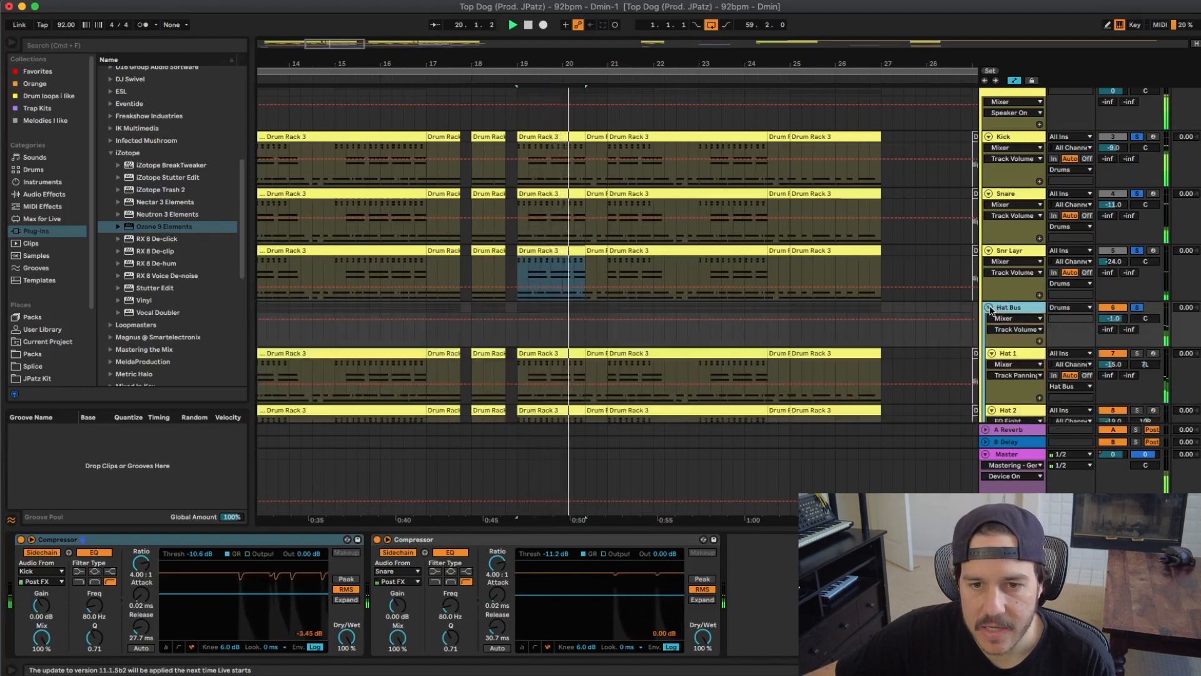
pyautogui.scroll(-1, 1014, 310)
pyautogui.press('Tab')
pyautogui.press('Tab')
pyautogui.press('Tab')
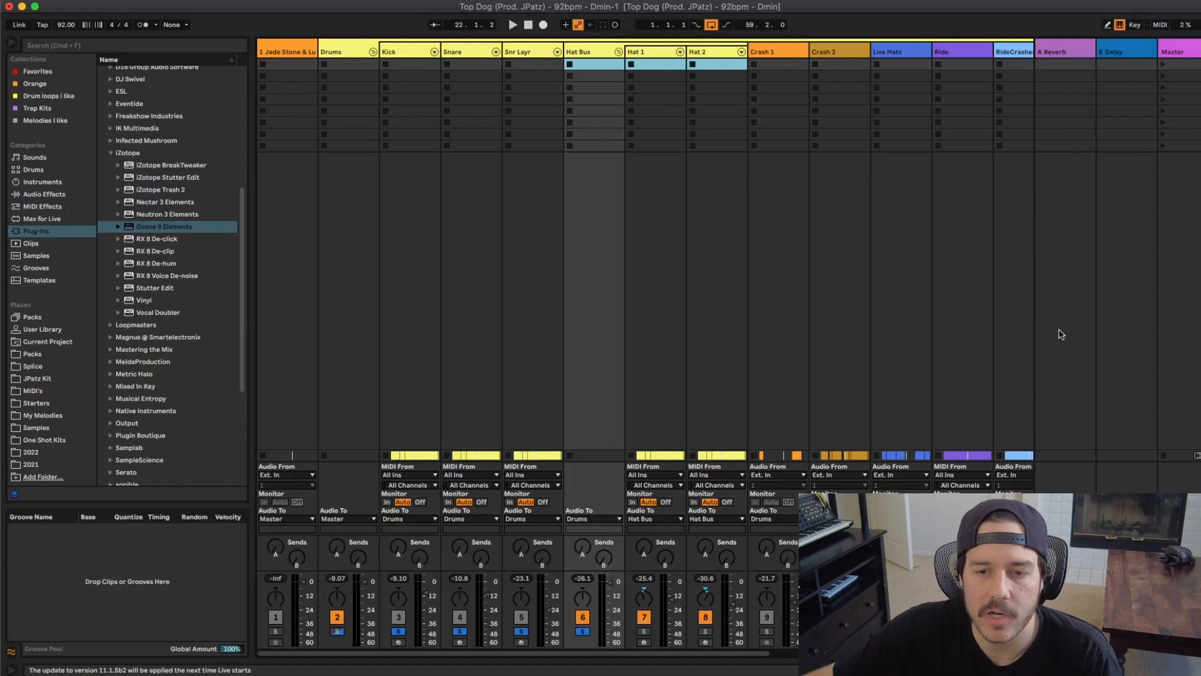
pyautogui.press('Tab')
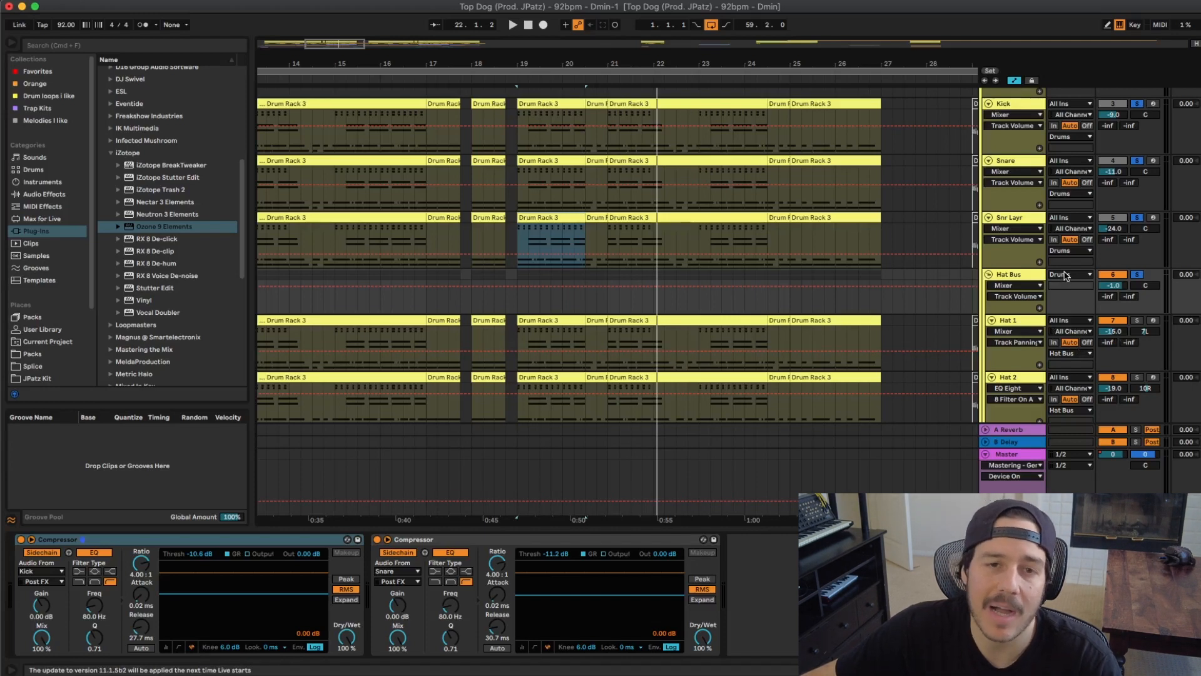
# Step: Add the Crash 1, Crash 2, Live Hats, Ride and RideCrashes tracks to the soloed drums
pyautogui.scroll(-5, 1066, 275)
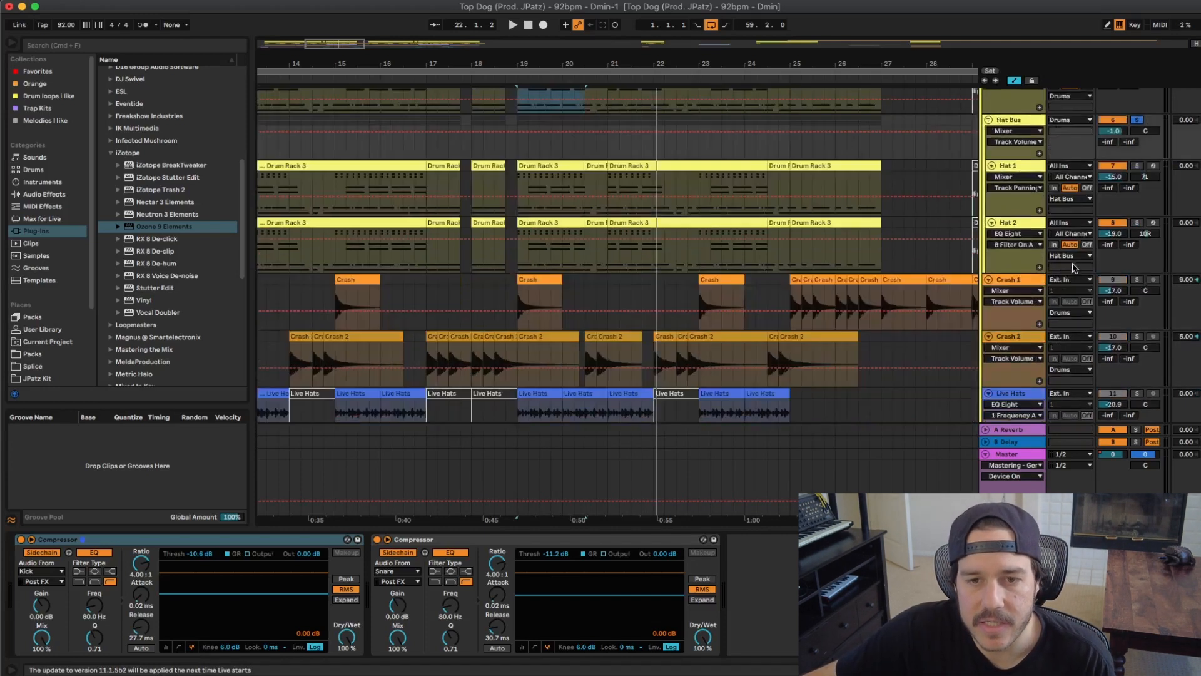
pyautogui.click(1137, 336)
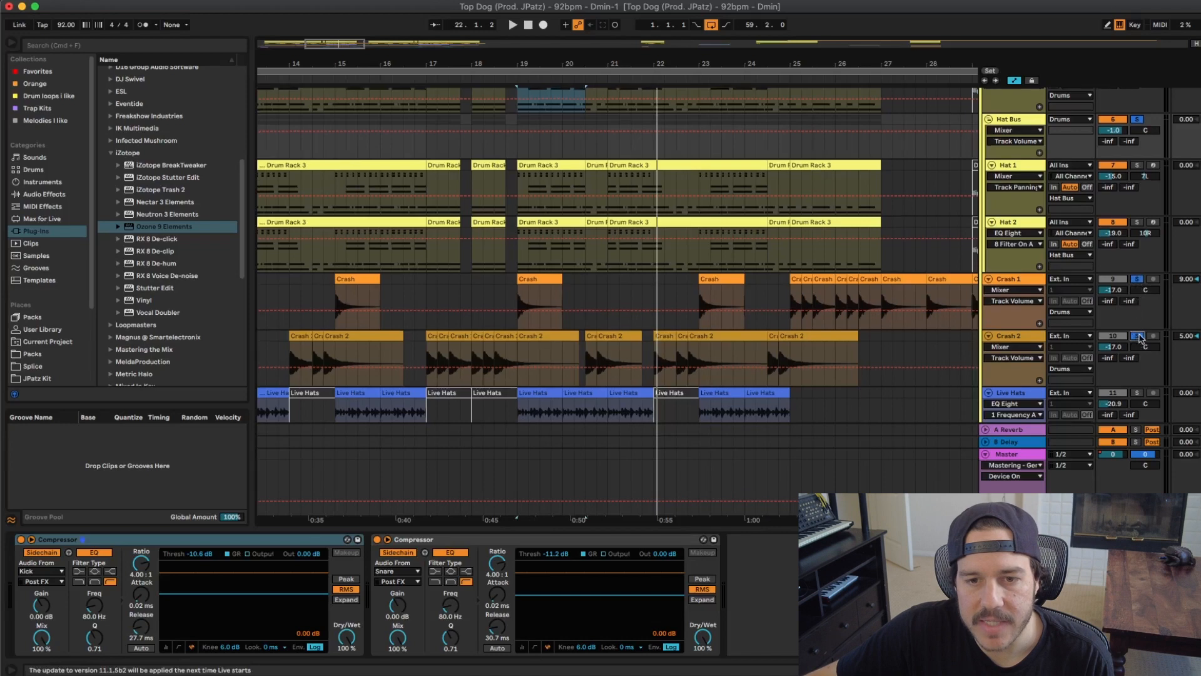
pyautogui.scroll(-2, 1137, 341)
pyautogui.click(1136, 351)
pyautogui.scroll(-3, 1137, 354)
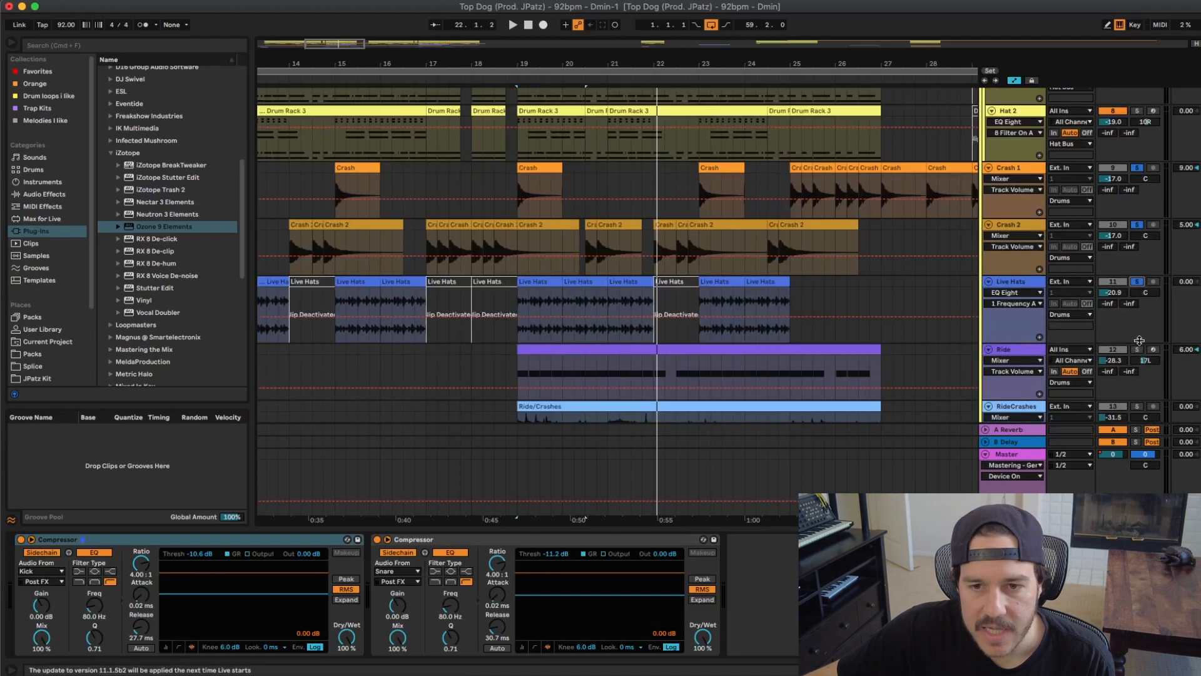
pyautogui.click(1137, 349)
pyautogui.scroll(-2, 1136, 347)
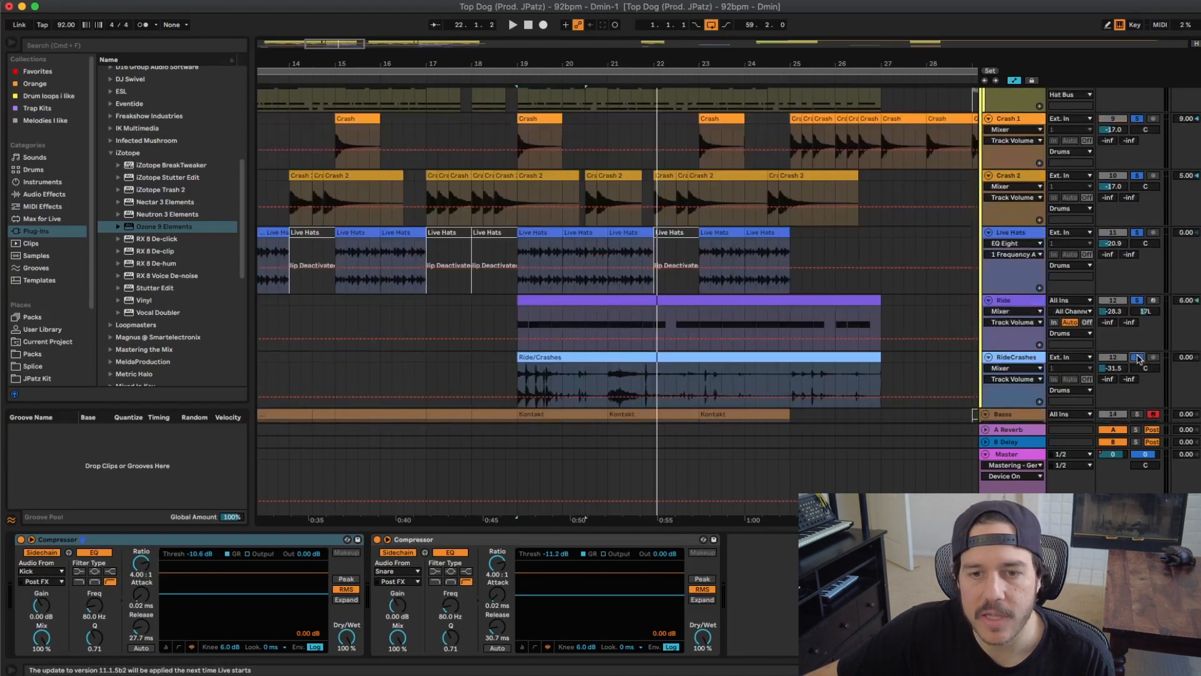
# Step: Play the soloed drums from bar 19 and check the combined drum level on the Master in the session mixer
pyautogui.scroll(-2, 1138, 358)
pyautogui.press('space')
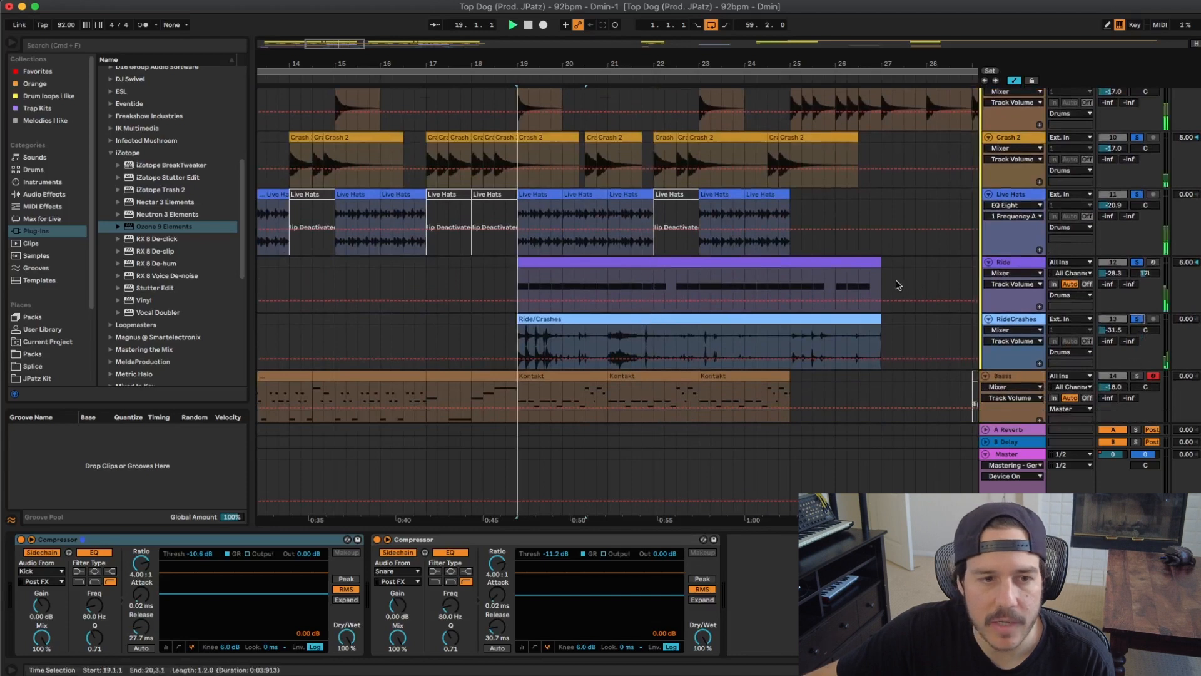
pyautogui.press('Tab')
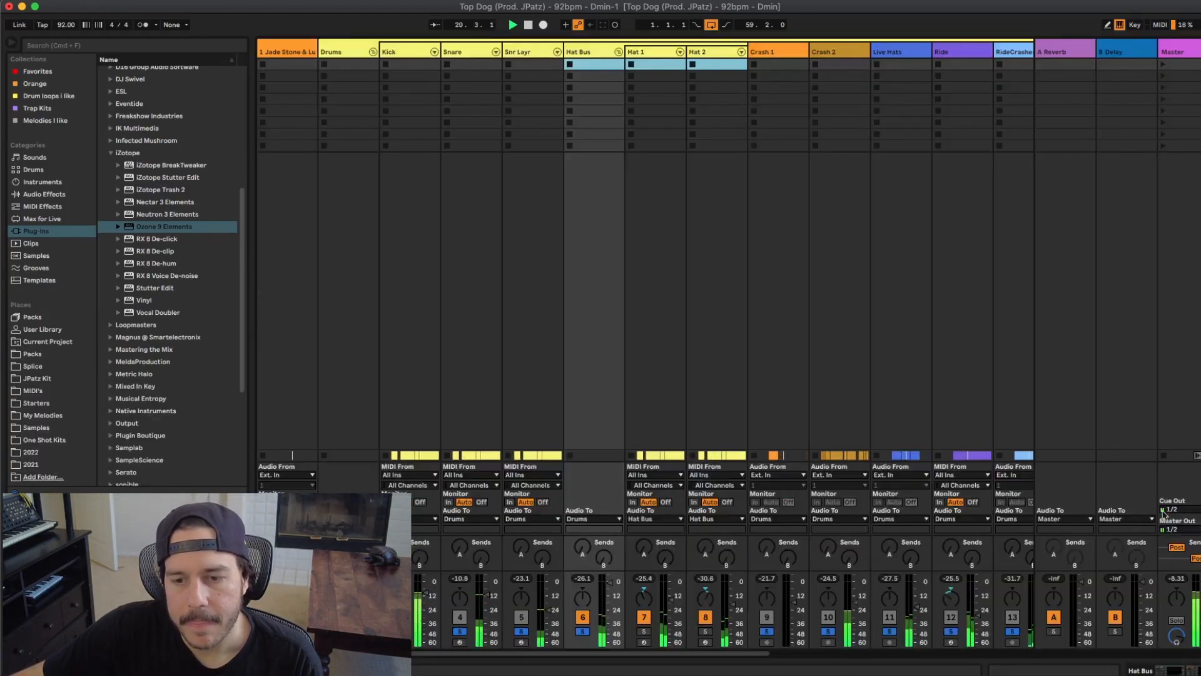
pyautogui.press('Tab')
pyautogui.press('Tab')
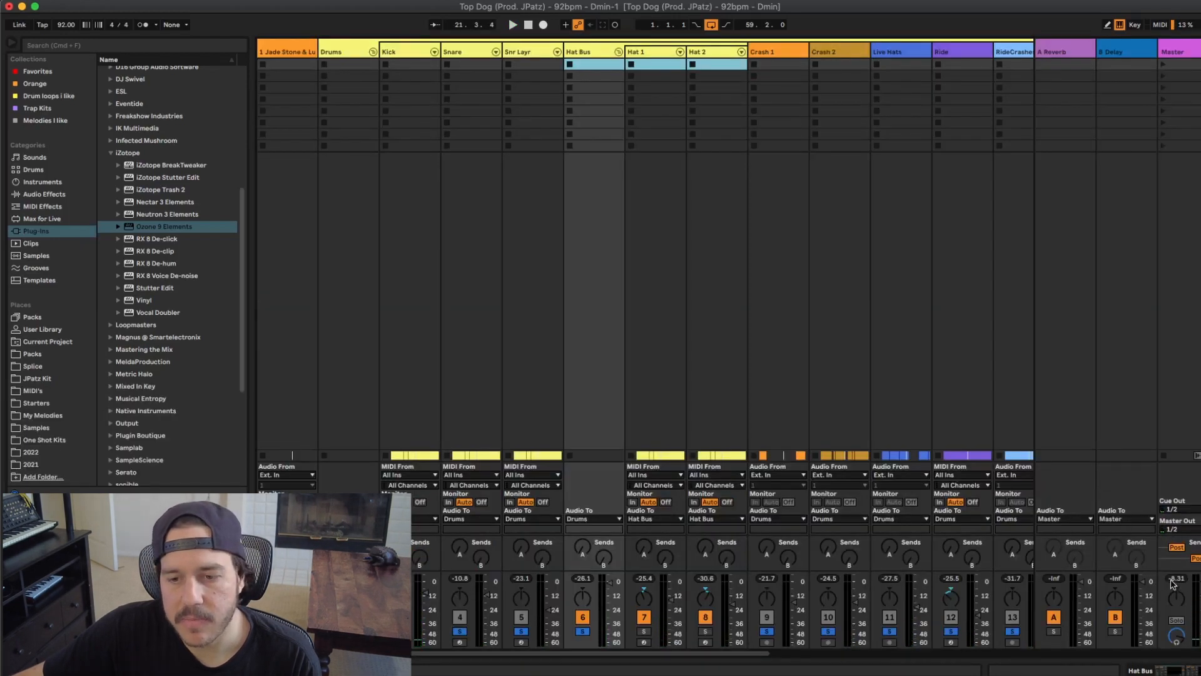
pyautogui.press('Tab')
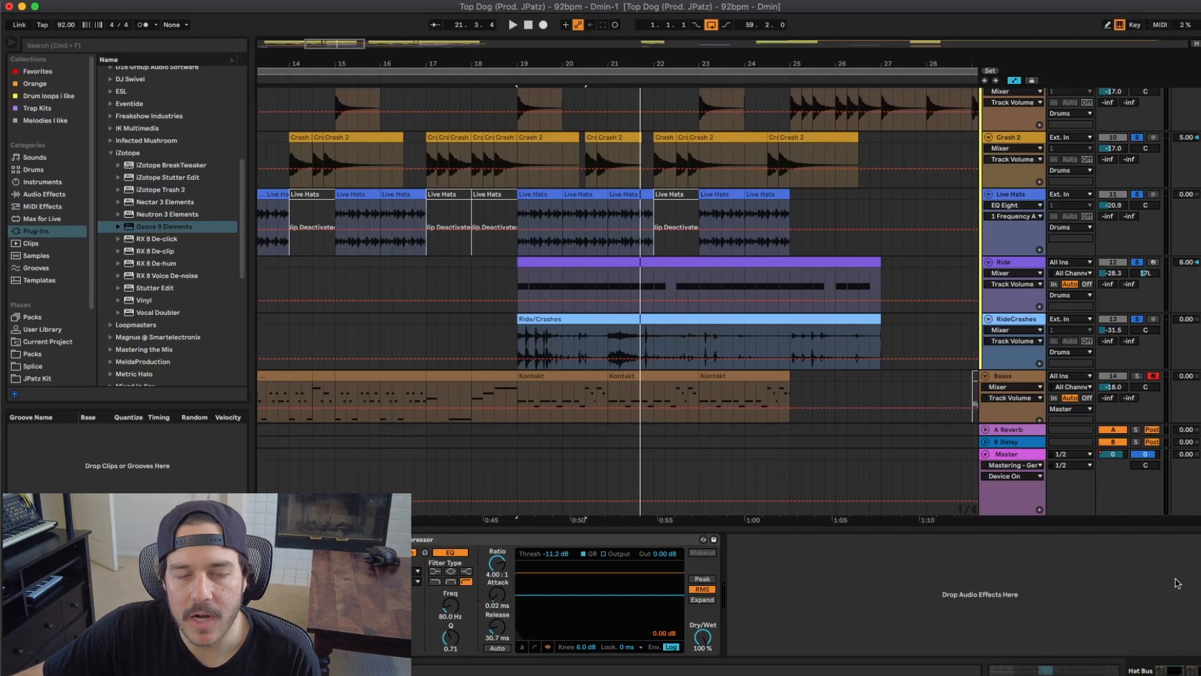
# Step: Solo the bass track with the drums and loop its two Kontakt clips from bar 19 to bar 23
pyautogui.scroll(-3, 884, 340)
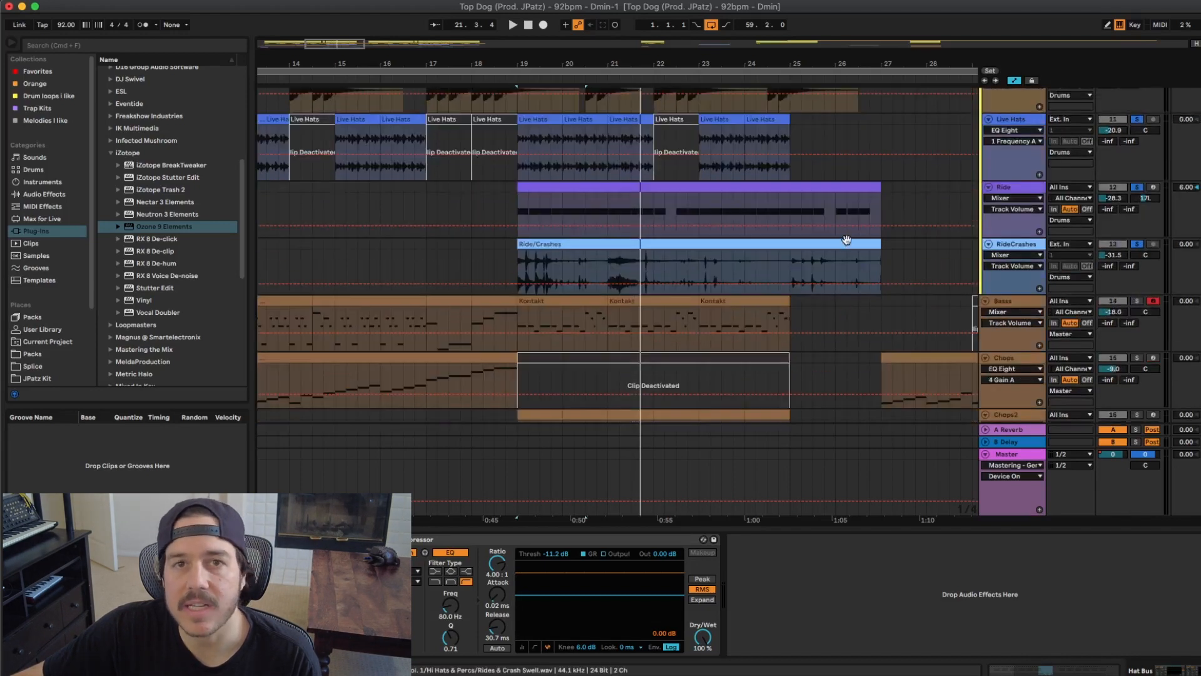
pyautogui.click(548, 301)
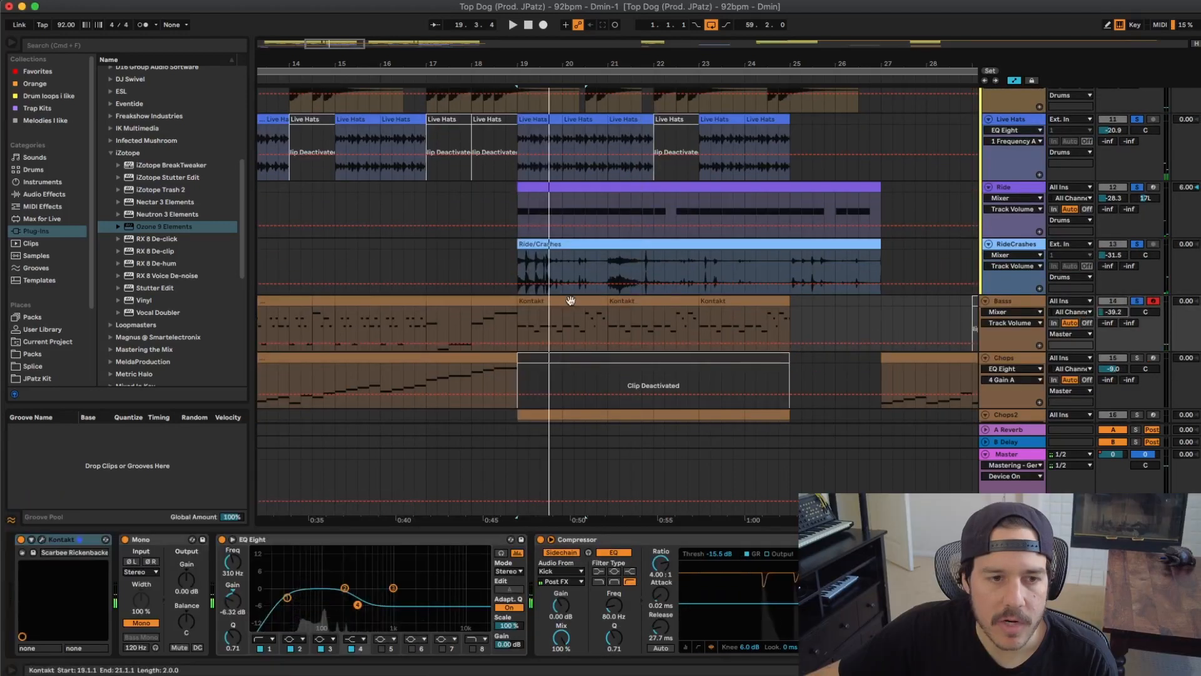
pyautogui.keyDown('shift'); pyautogui.click(652, 301); pyautogui.keyUp('shift')
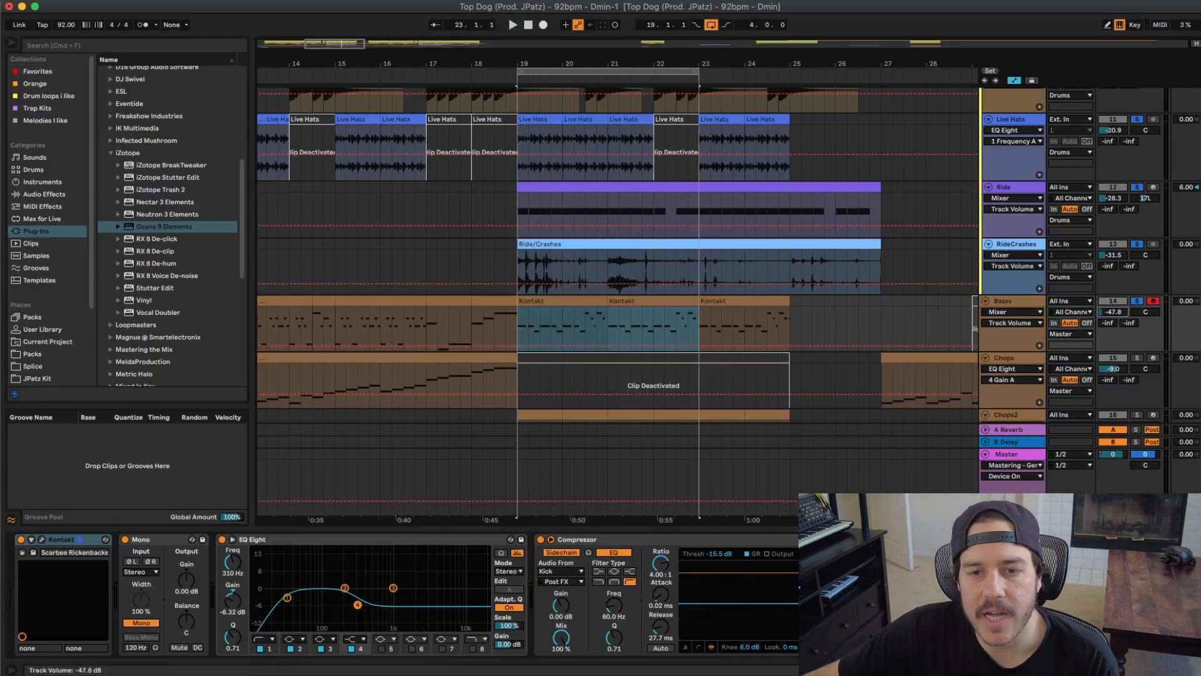
# Step: Pull the bass track's volume down to -inf and raise it to -18.0 dB against the drums during loop playback
pyautogui.moveTo(1113, 312); pyautogui.dragTo(1114, 331)
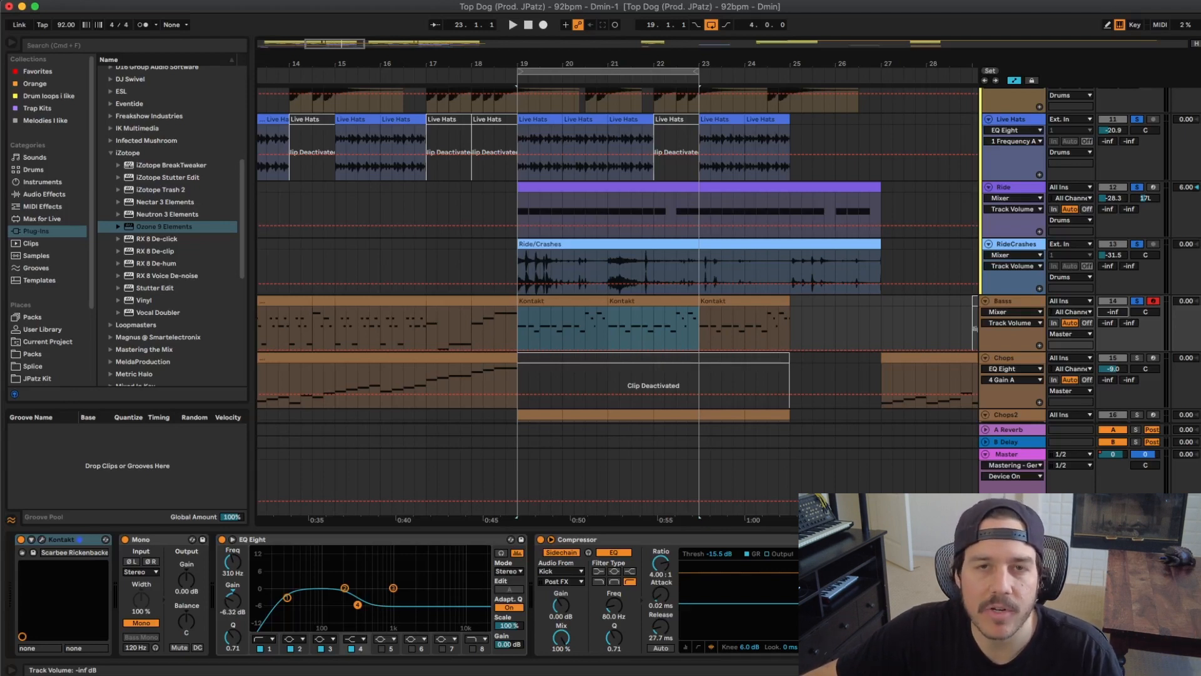
pyautogui.press('space')
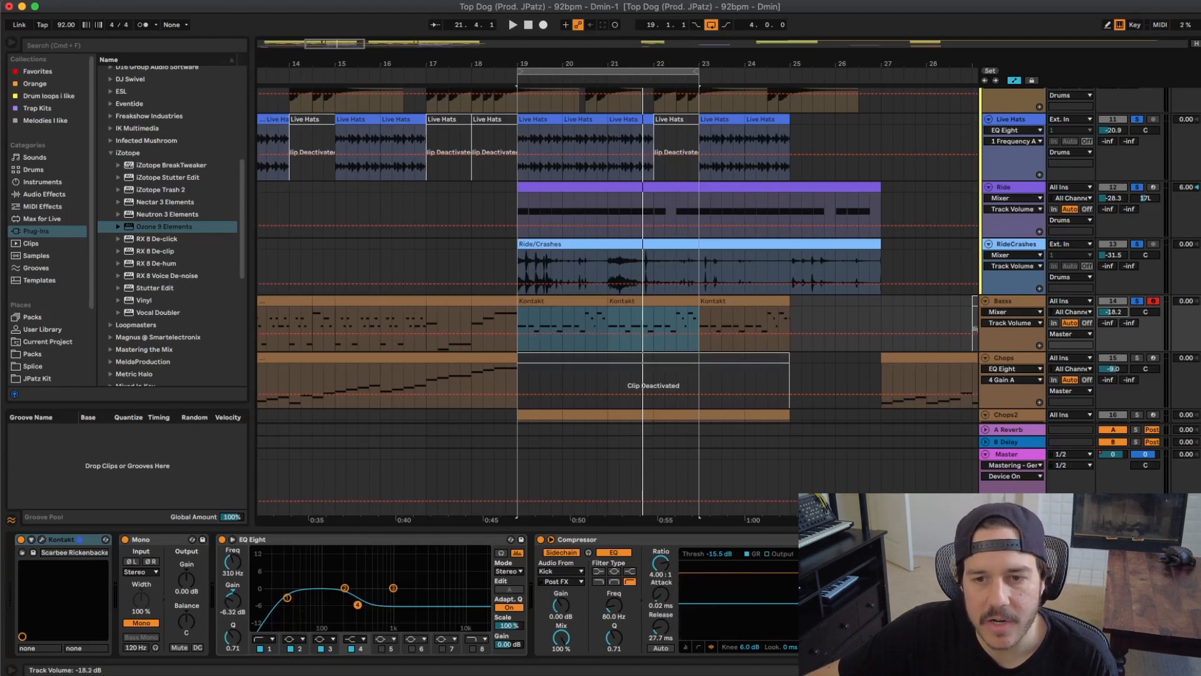
pyautogui.press('space')
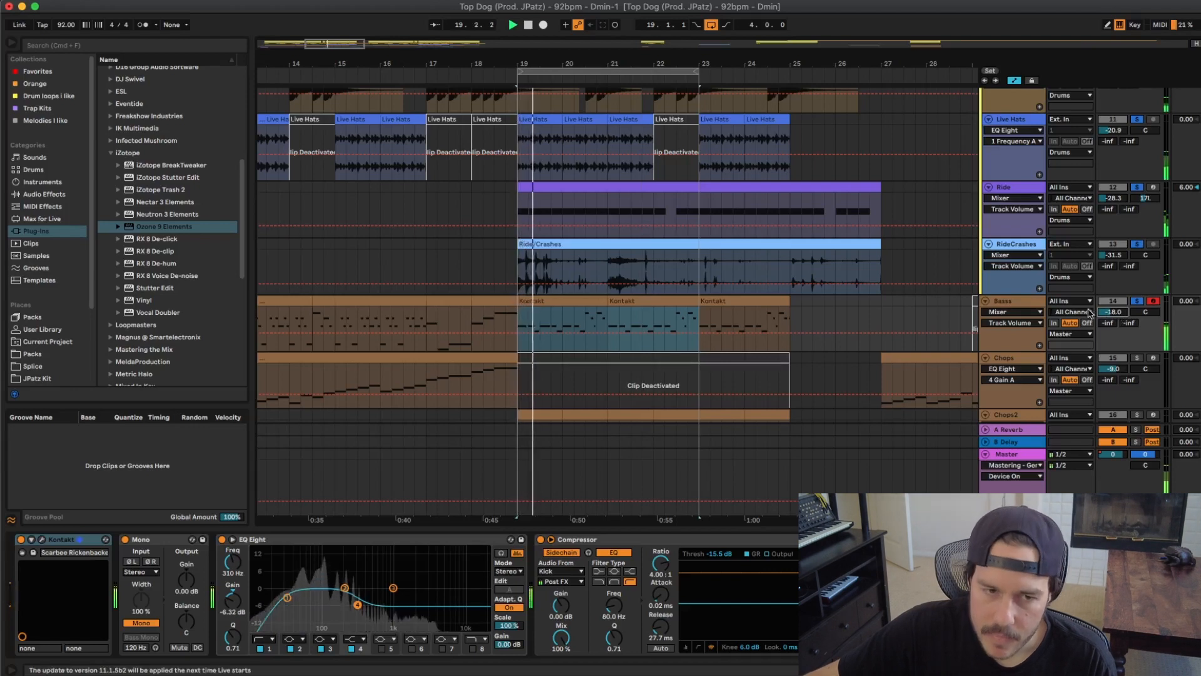
pyautogui.scroll(-3, 1053, 305)
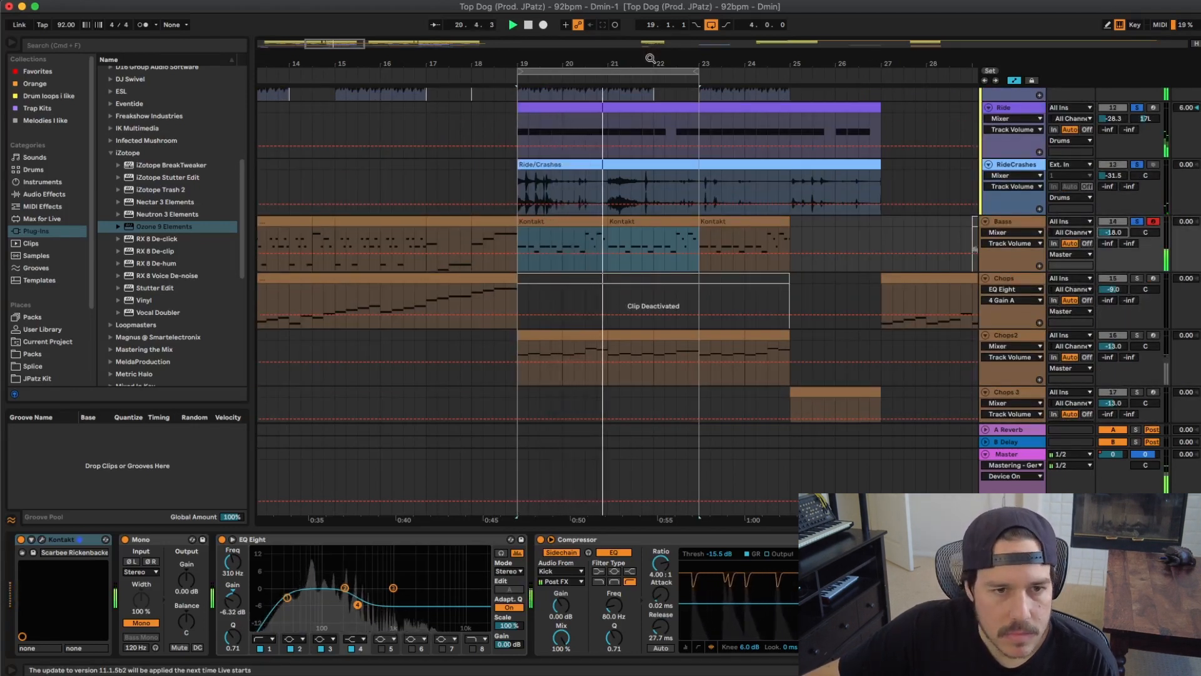
pyautogui.press('-')
pyautogui.press('-')
pyautogui.press('+')
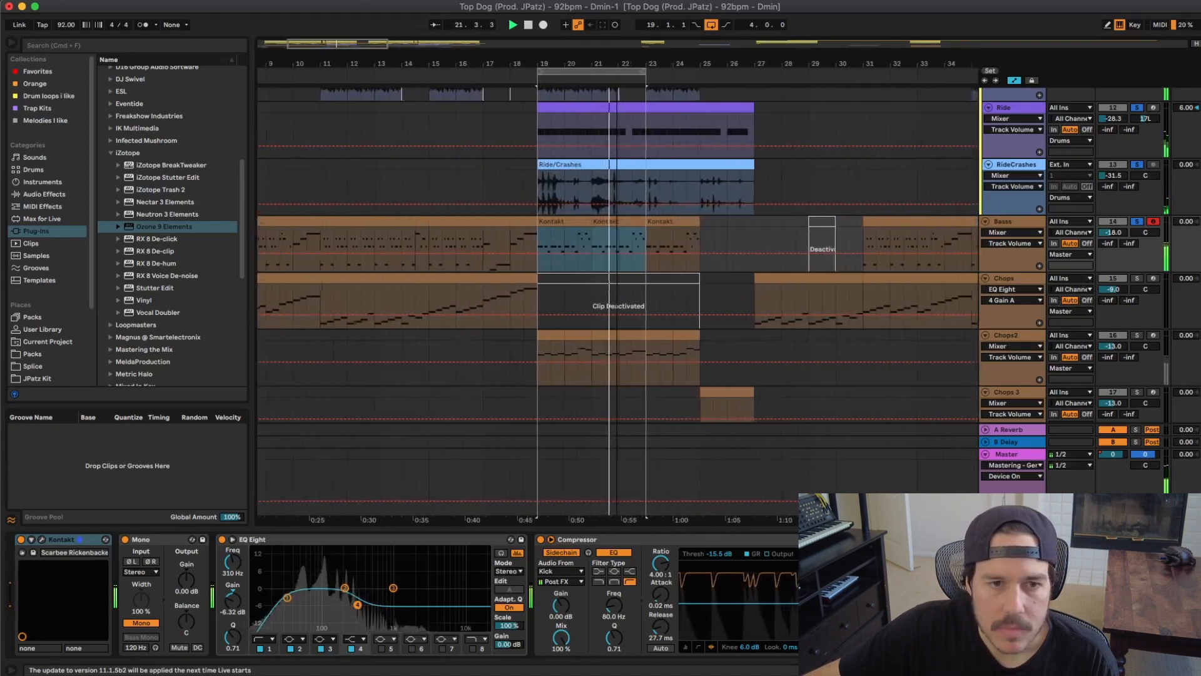
pyautogui.press('space')
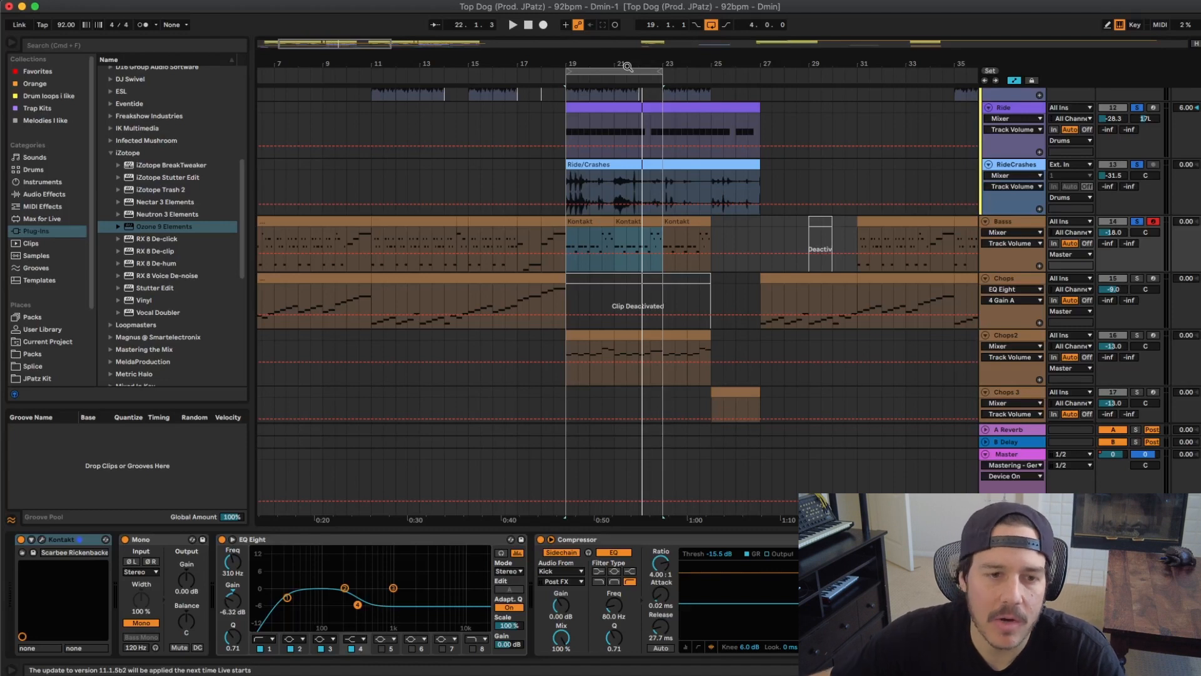
# Step: Show the Hat 2 track's devices and look over the drum tracks from Kick to Ride
pyautogui.scroll(6, 1013, 219)
pyautogui.click(1017, 219)
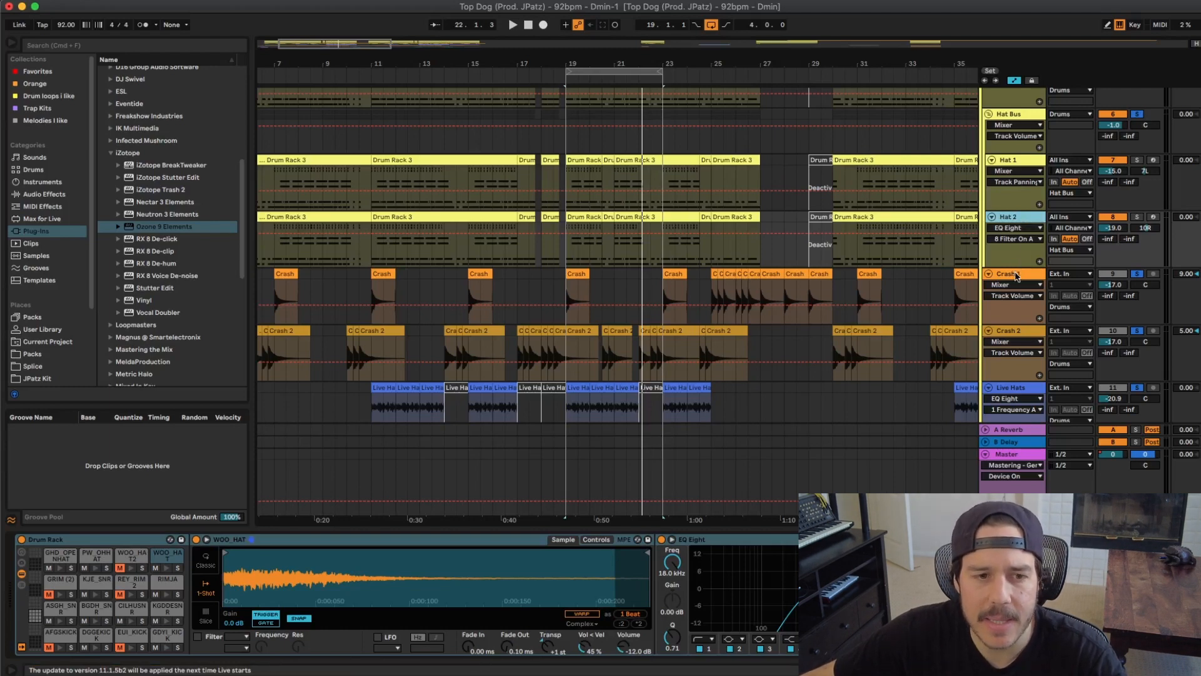
pyautogui.scroll(-1, 1017, 276)
pyautogui.scroll(5, 1016, 276)
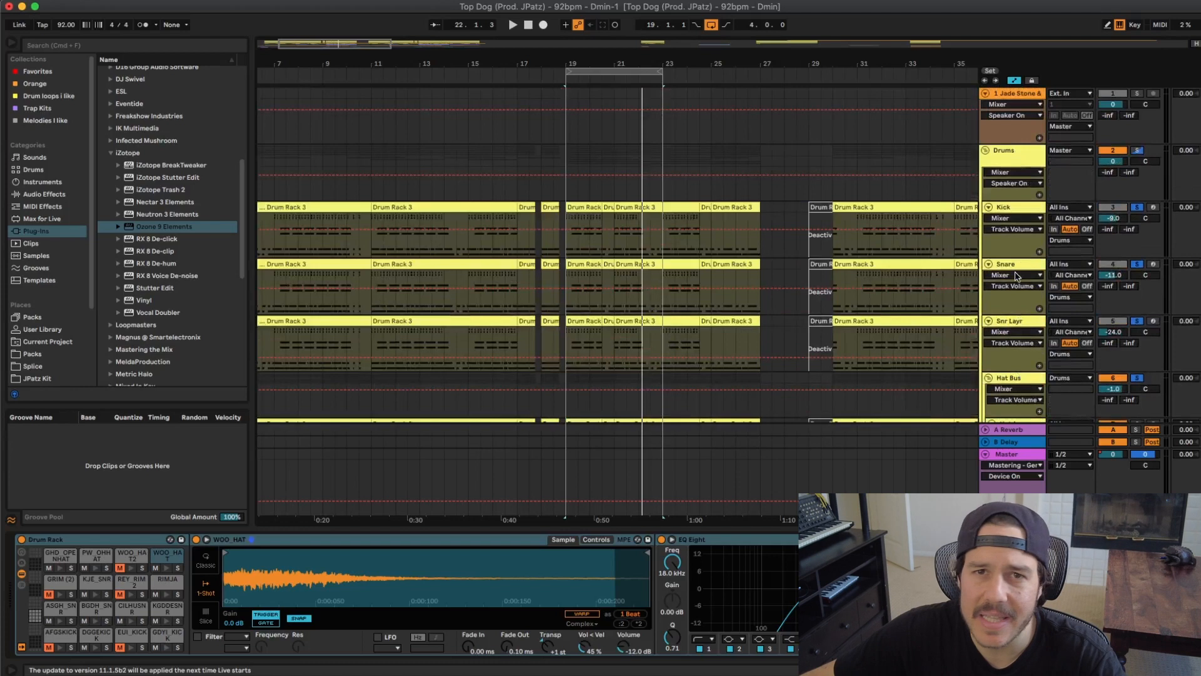
pyautogui.scroll(-3, 1017, 276)
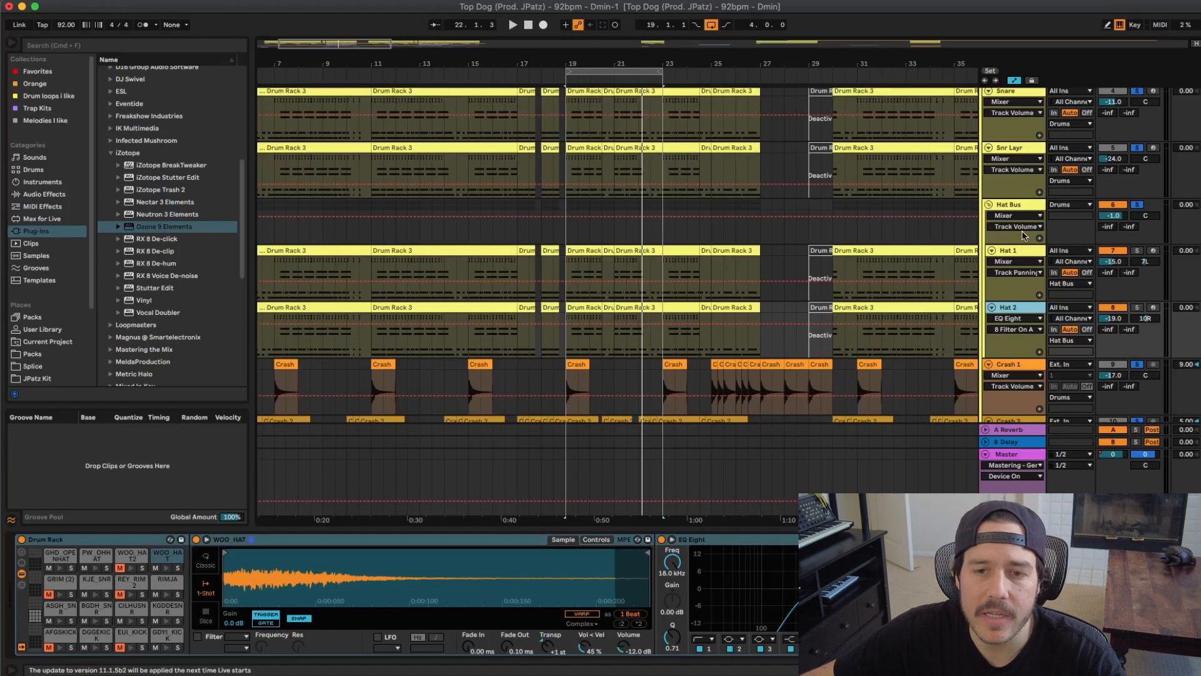
pyautogui.scroll(-1, 1019, 259)
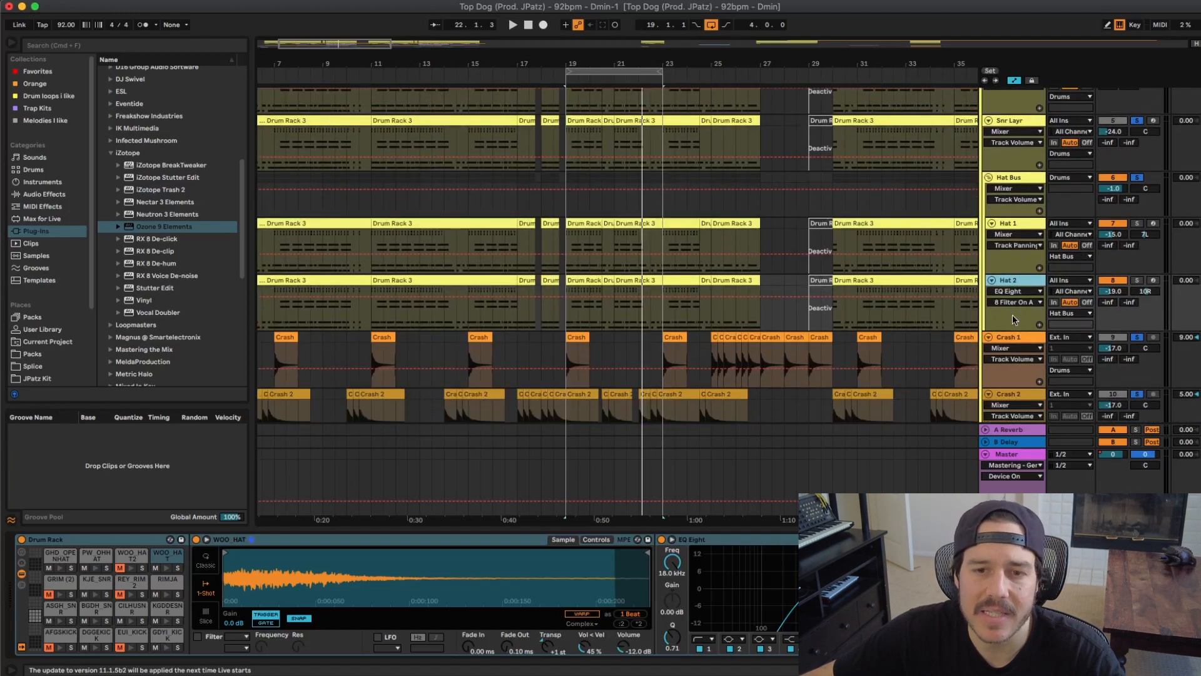
pyautogui.scroll(-4, 1016, 338)
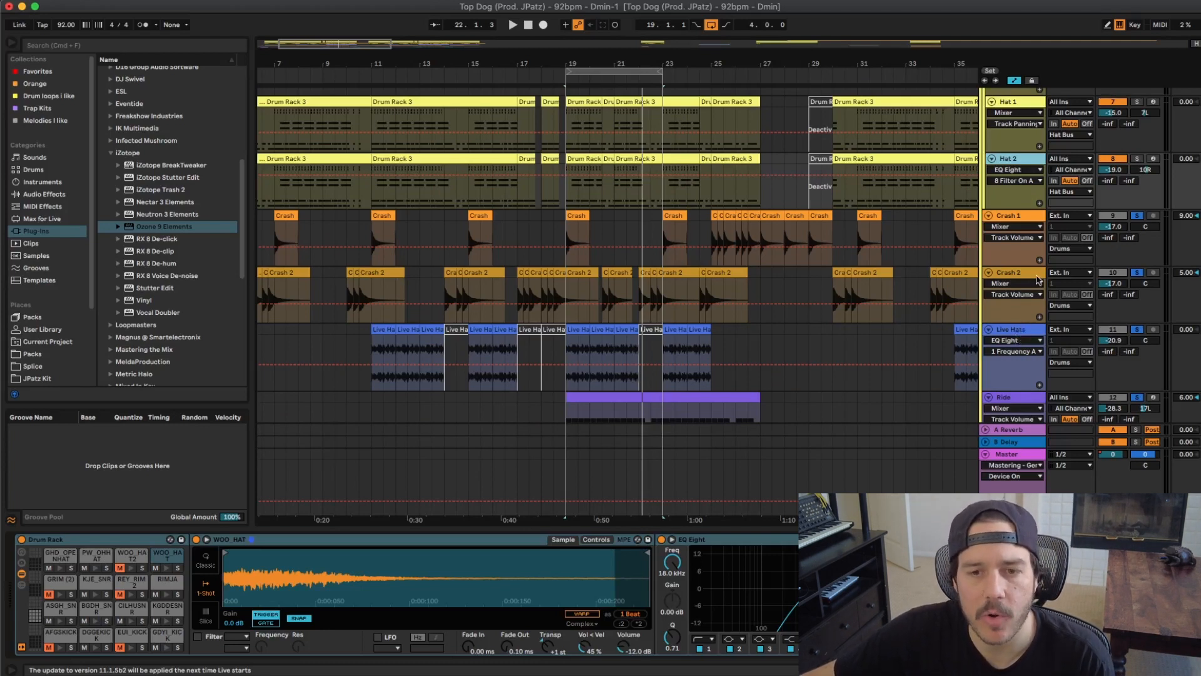
# Step: Examine the devices on the Crash 2, Crash 1 and Hat 2 tracks
pyautogui.click(999, 265)
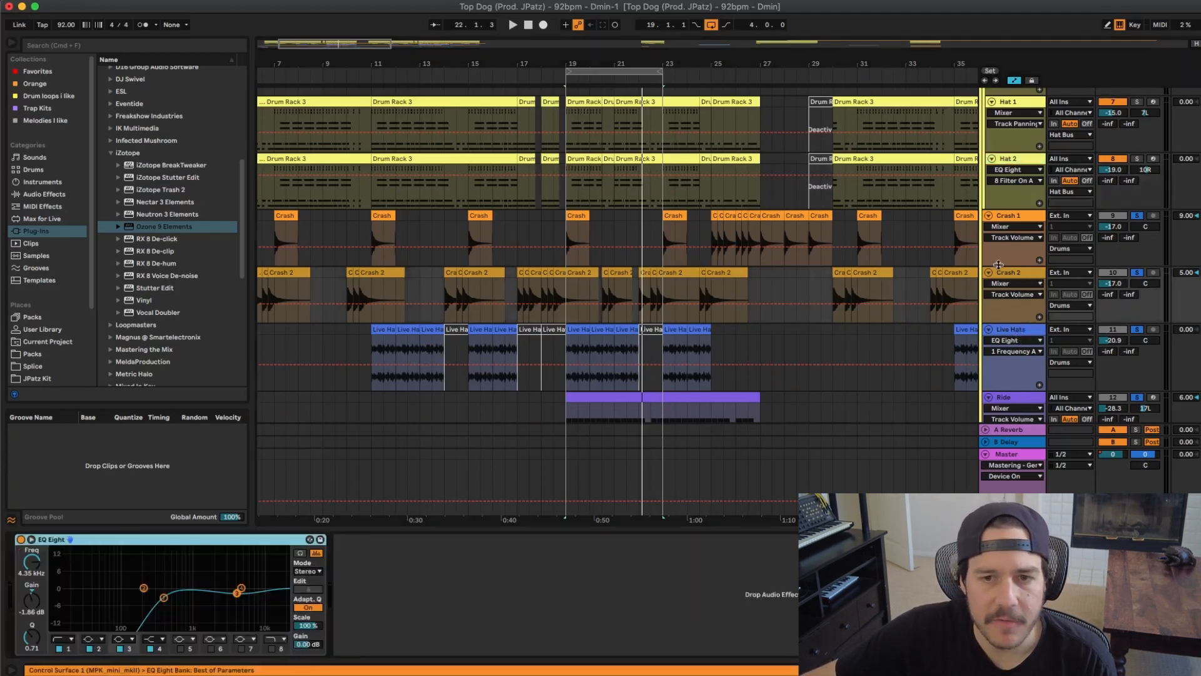
pyautogui.click(1016, 215)
pyautogui.scroll(3, 1016, 218)
pyautogui.click(1017, 219)
pyautogui.scroll(4, 1012, 226)
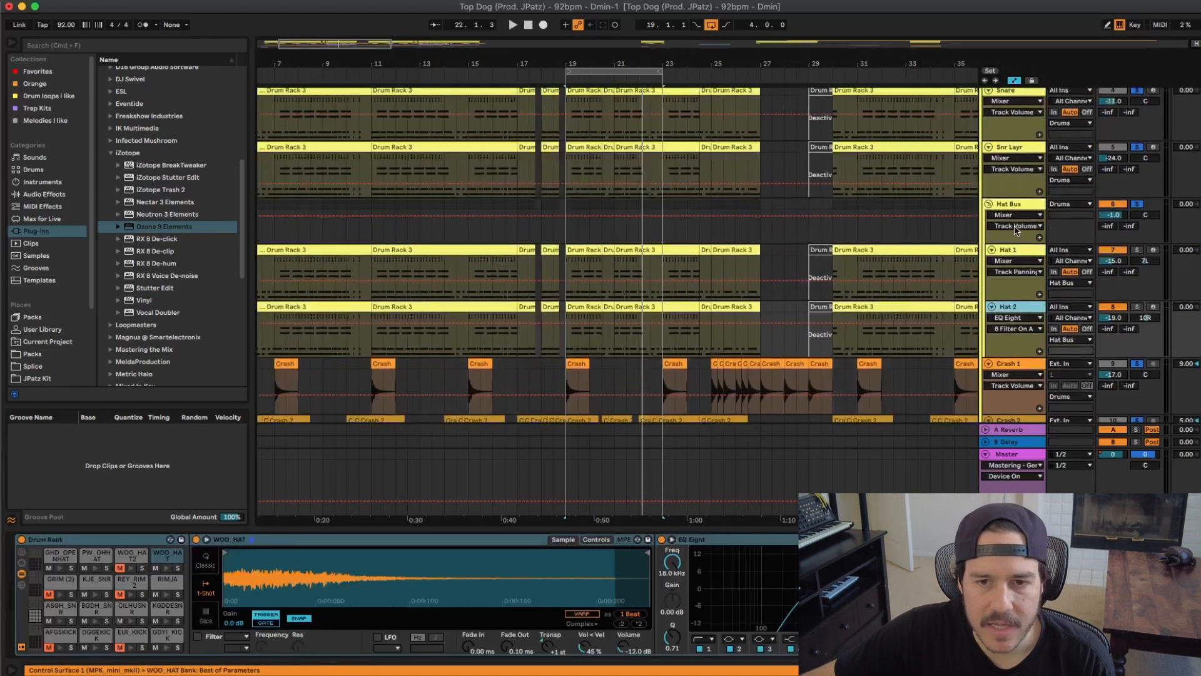
# Step: Examine the devices on the Hat Bus, Snr Layr and Snare tracks, and hide the device view
pyautogui.click(1021, 208)
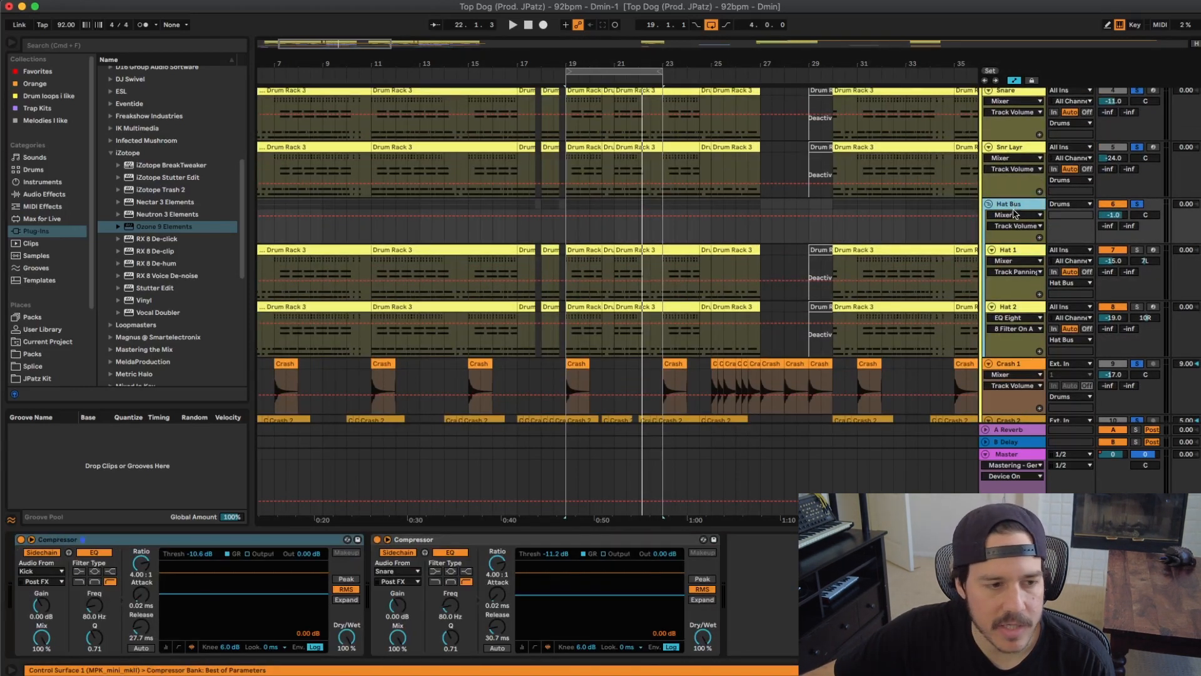
pyautogui.click(1028, 153)
pyautogui.scroll(3, 1019, 174)
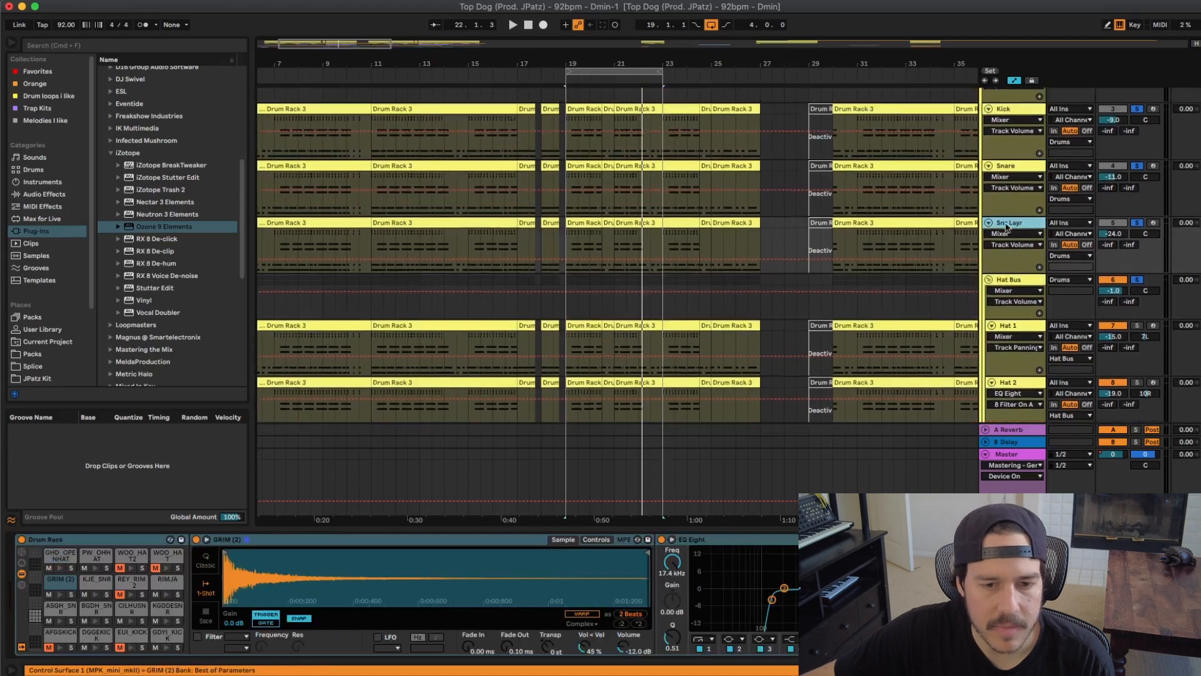
pyautogui.click(1008, 228)
pyautogui.scroll(1, 1001, 200)
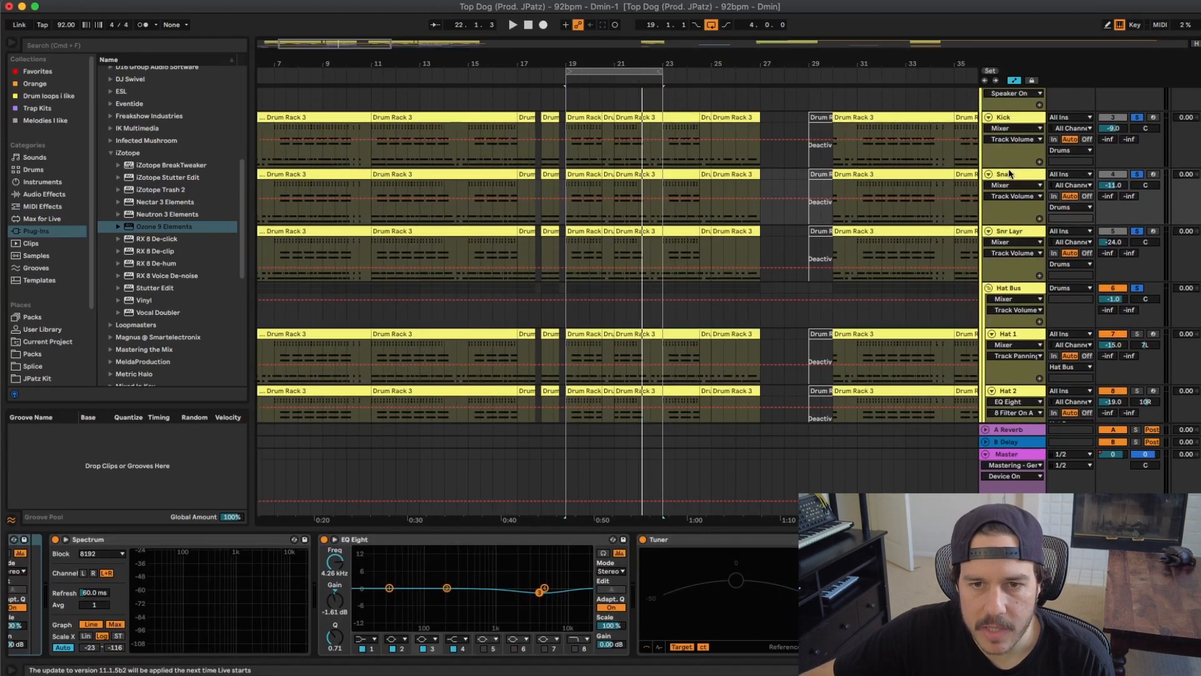
pyautogui.press('super+alt+l')
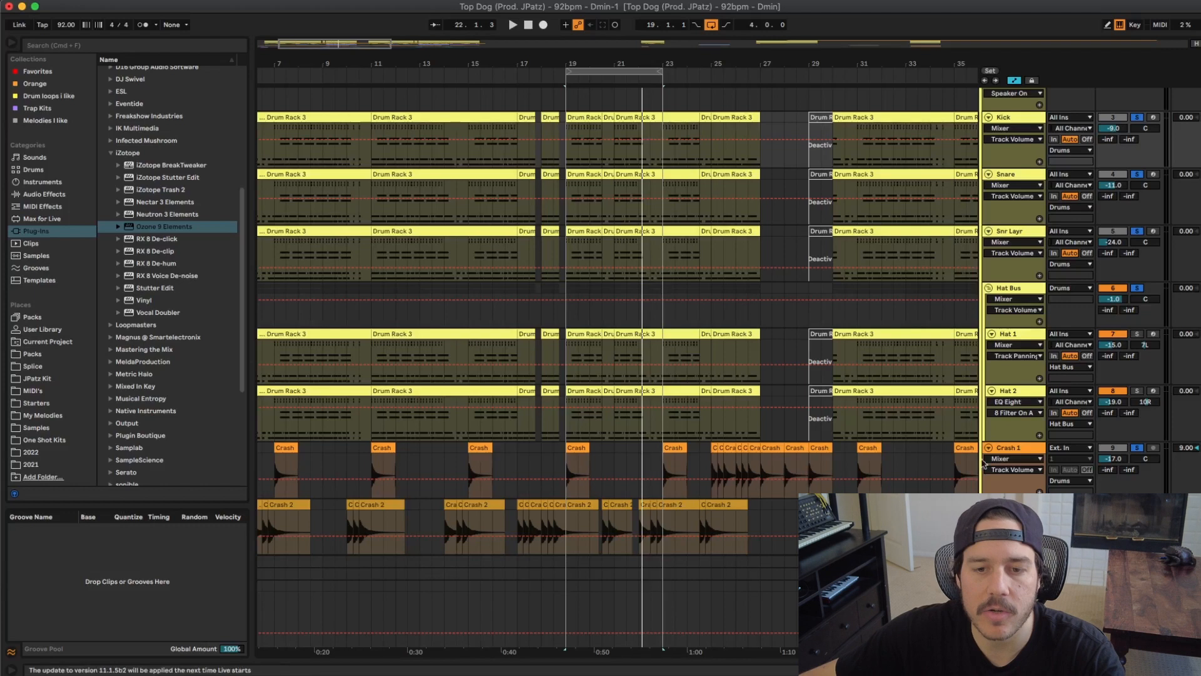
# Step: Show the Crash 2 track's EQ Eight and play the loop from bar 19
pyautogui.scroll(-2, 1014, 325)
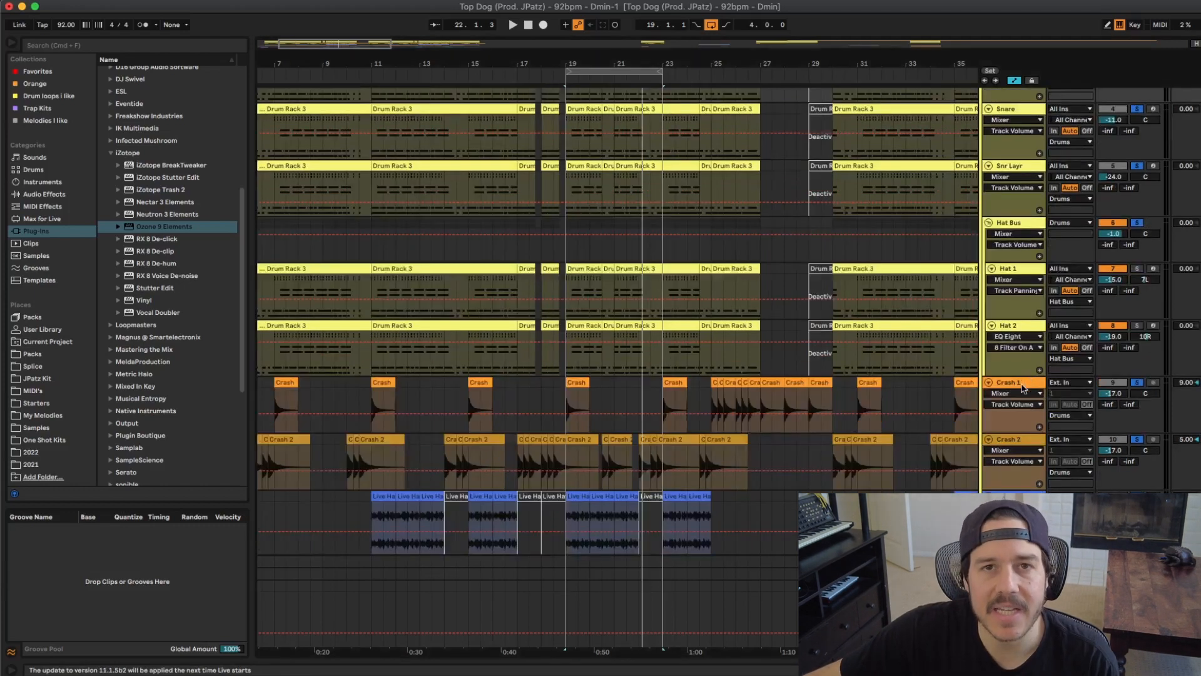
pyautogui.click(1024, 388)
pyautogui.scroll(-4, 1014, 375)
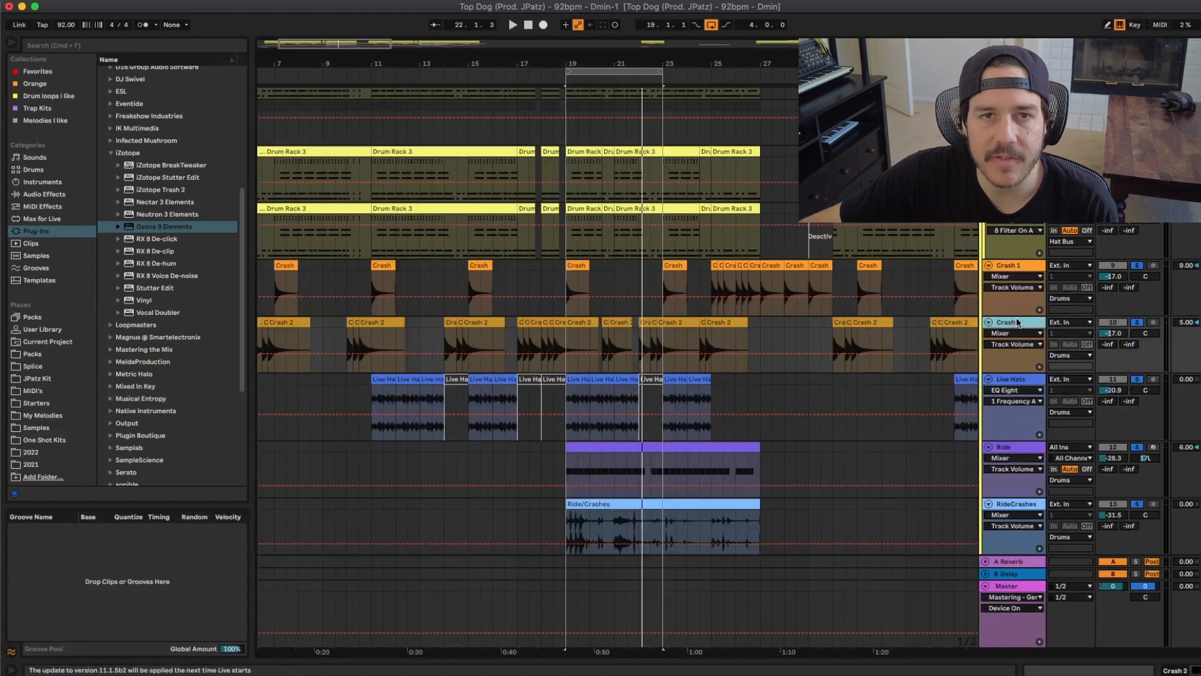
pyautogui.doubleClick(1010, 322)
pyautogui.press('space')
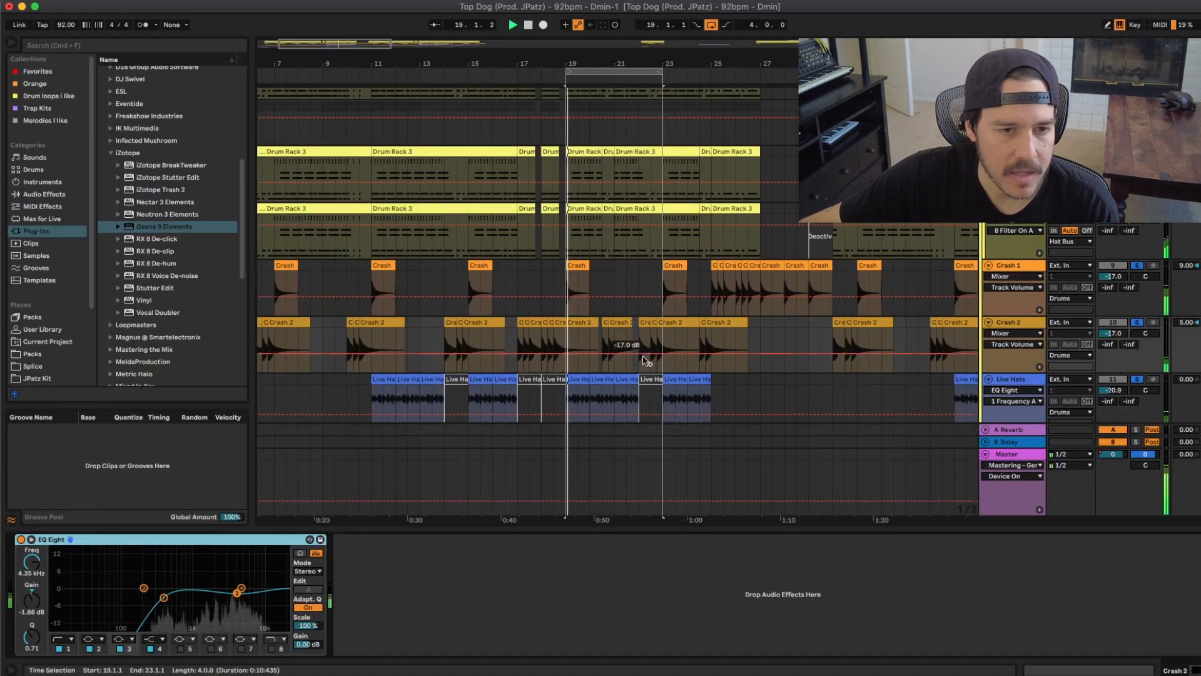
# Step: Try lowering the Crash 2 EQ's low-cut frequency to 18.6 Hz, compare it in playback, and undo the change
pyautogui.moveTo(164, 599); pyautogui.dragTo(71, 603)
pyautogui.press('space')
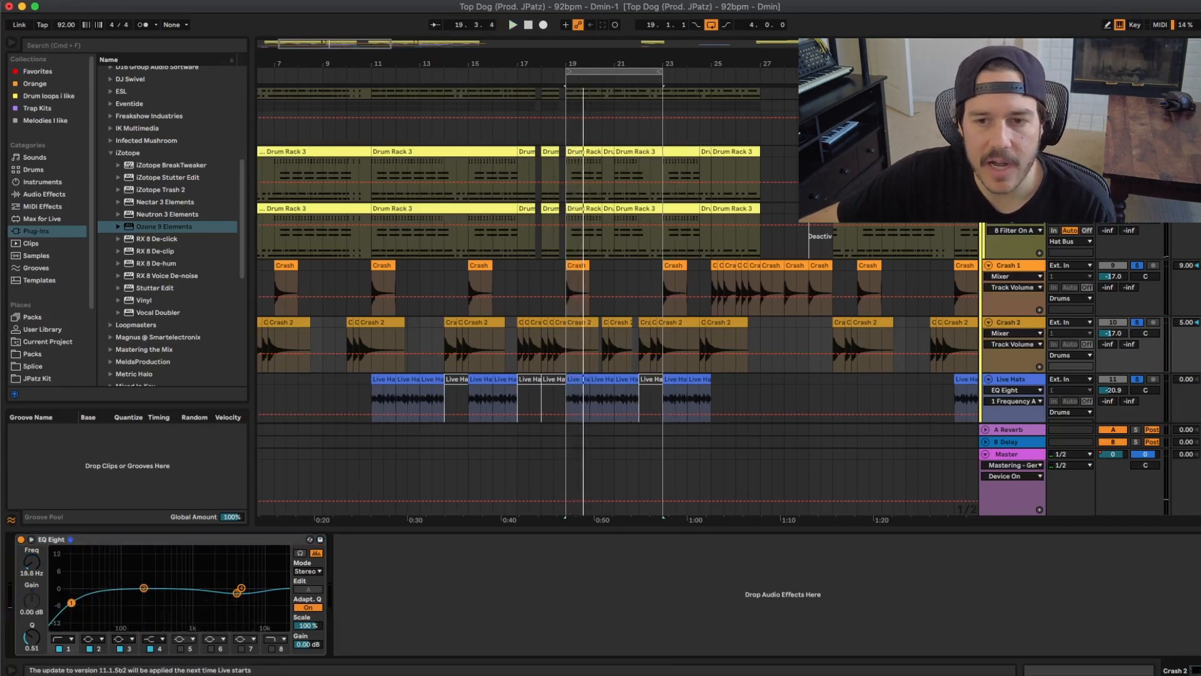
pyautogui.press('space')
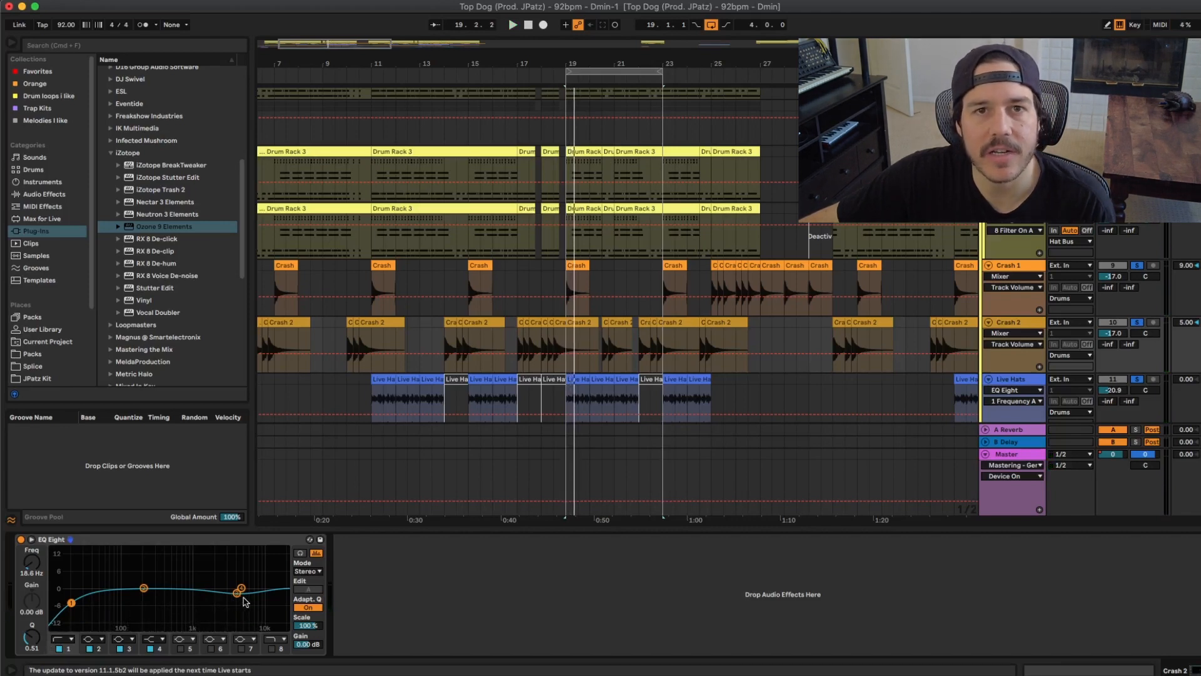
pyautogui.press('super+z')
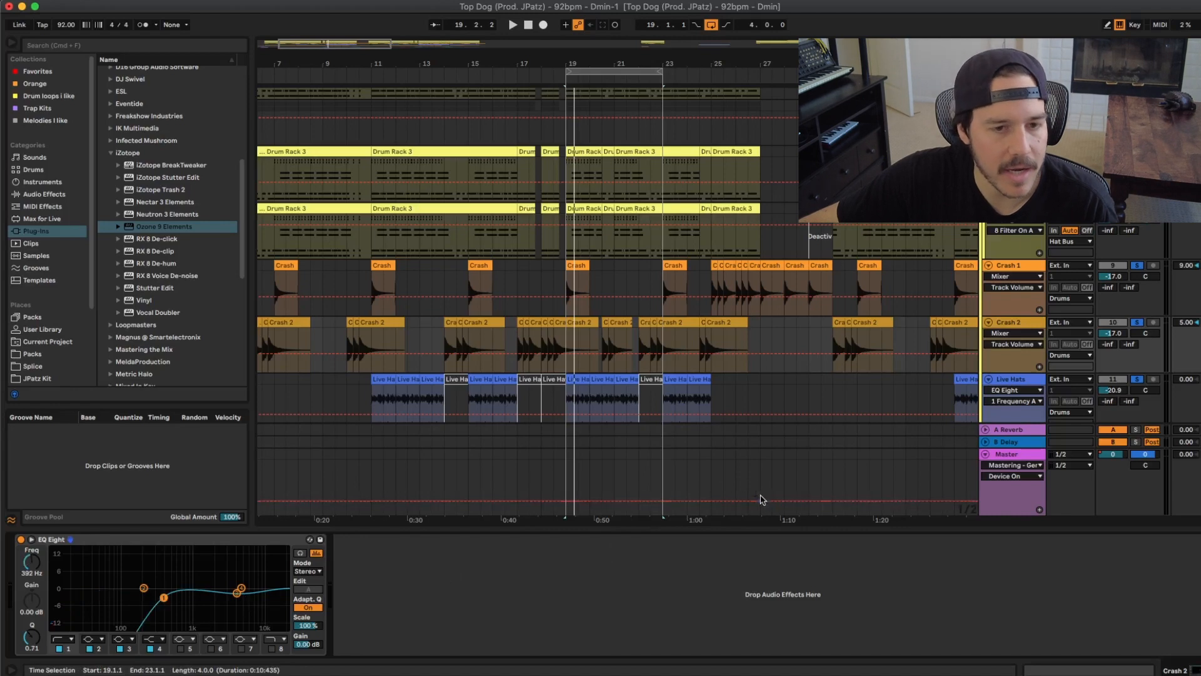
# Step: Show the bass track's device chain and select its Mono device
pyautogui.scroll(-2, 767, 258)
pyautogui.scroll(-3, 876, 251)
pyautogui.scroll(-3, 1022, 254)
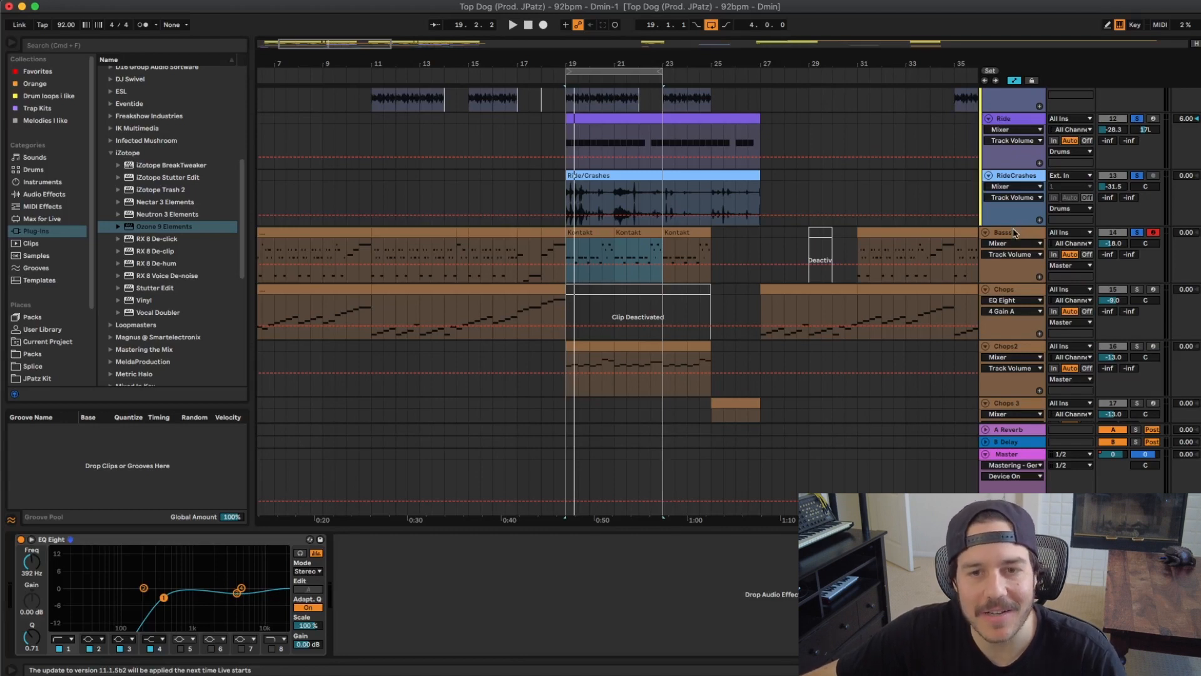
pyautogui.click(1016, 232)
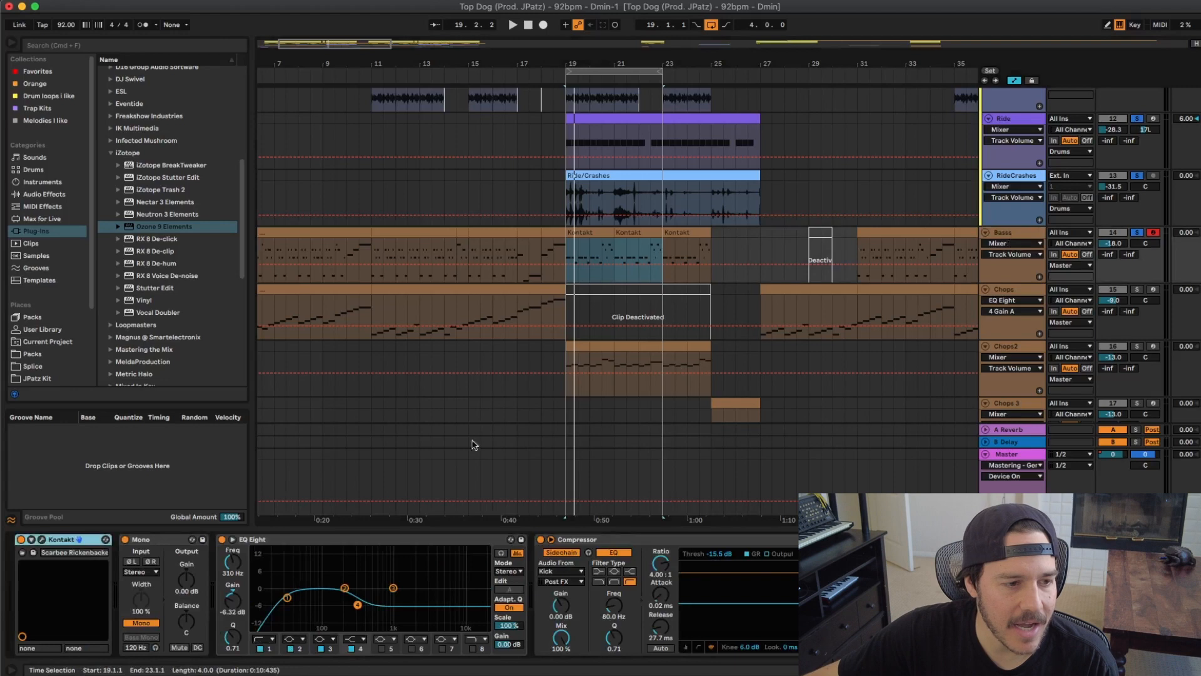
pyautogui.click(162, 541)
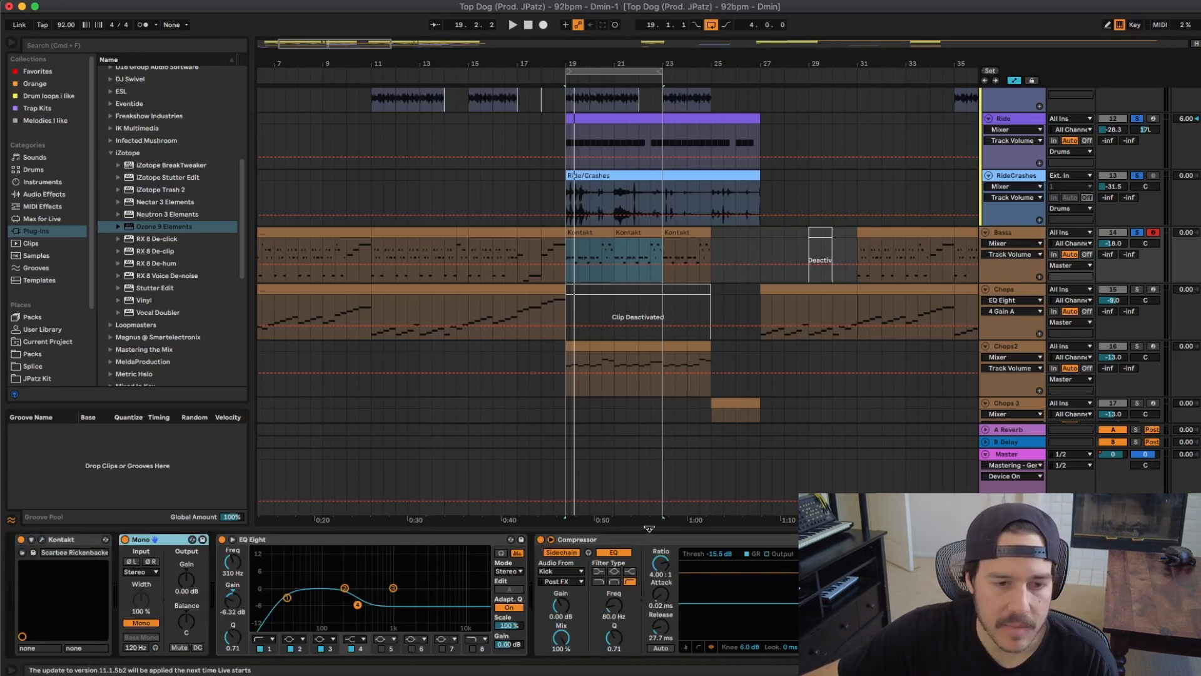
# Step: Hide the device view and zoom the arrangement out to show about bars 1 to 53
pyautogui.moveTo(647, 530); pyautogui.dragTo(647, 657)
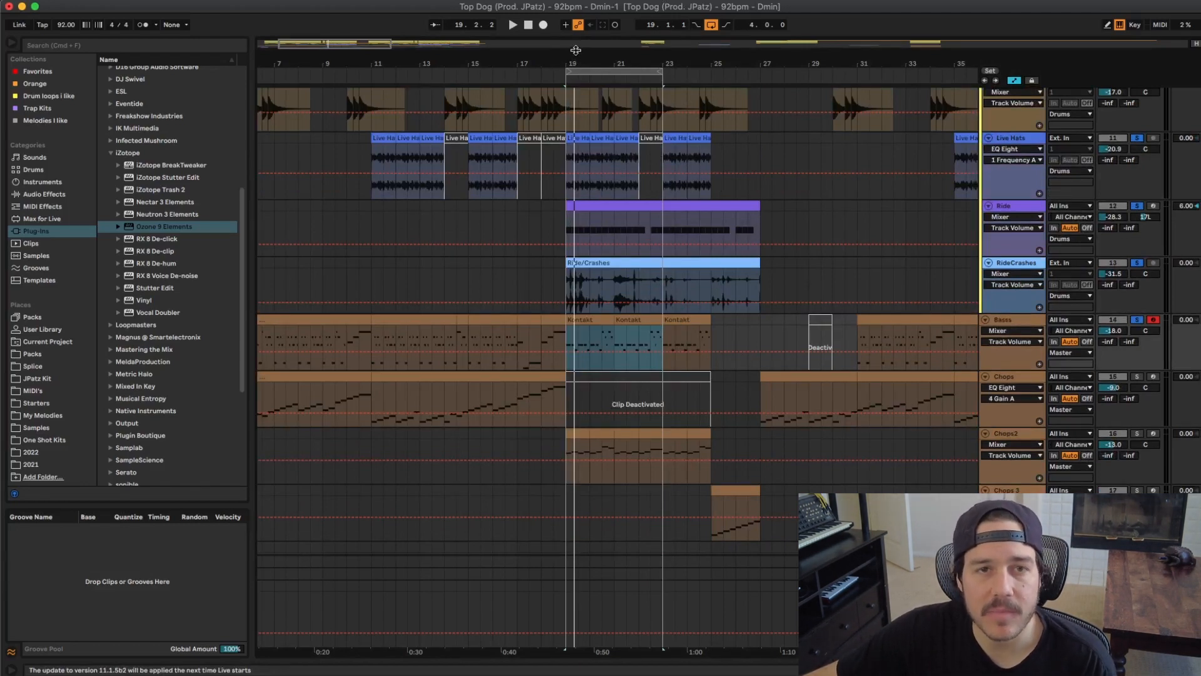
pyautogui.moveTo(576, 62); pyautogui.dragTo(550, 38)
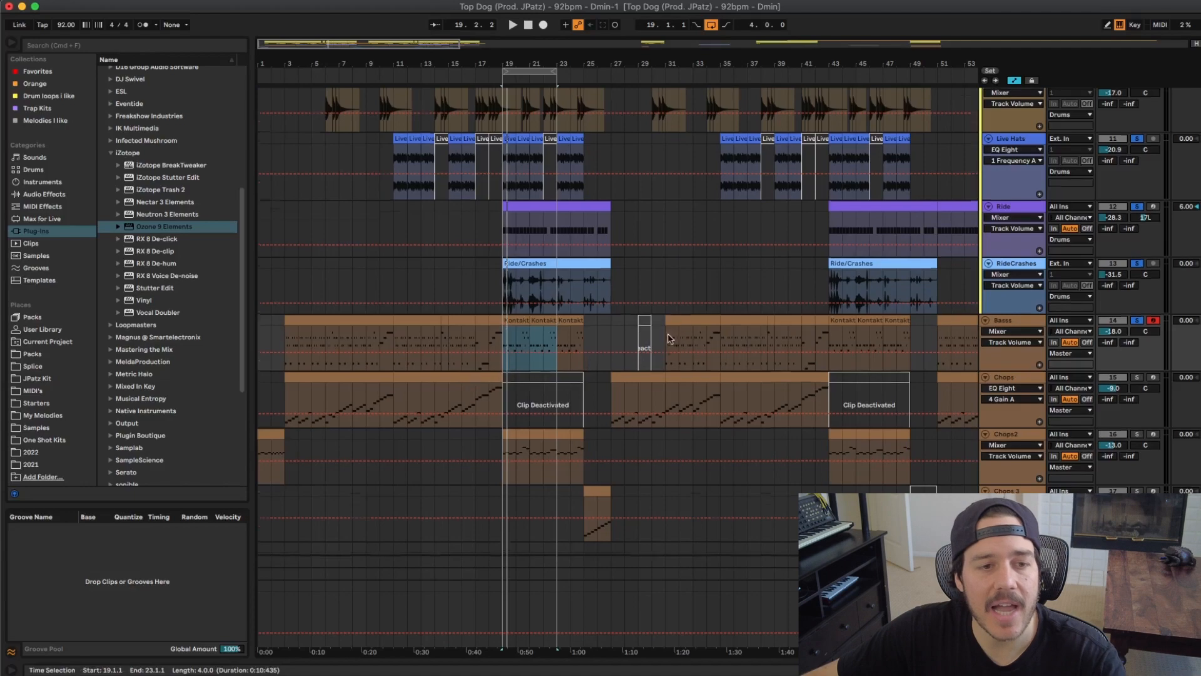
# Step: Play the loop from bar 19 with the drums and bass soloed and review the track levels
pyautogui.scroll(8, 668, 340)
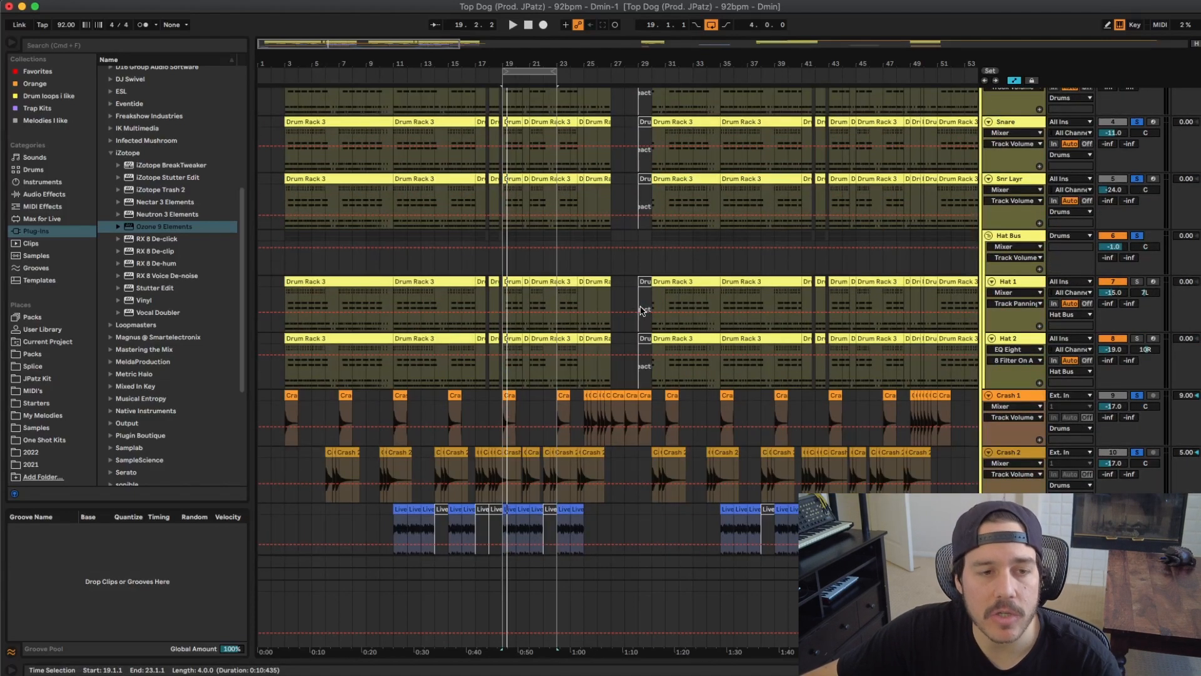
pyautogui.press('space')
pyautogui.scroll(-10, 641, 310)
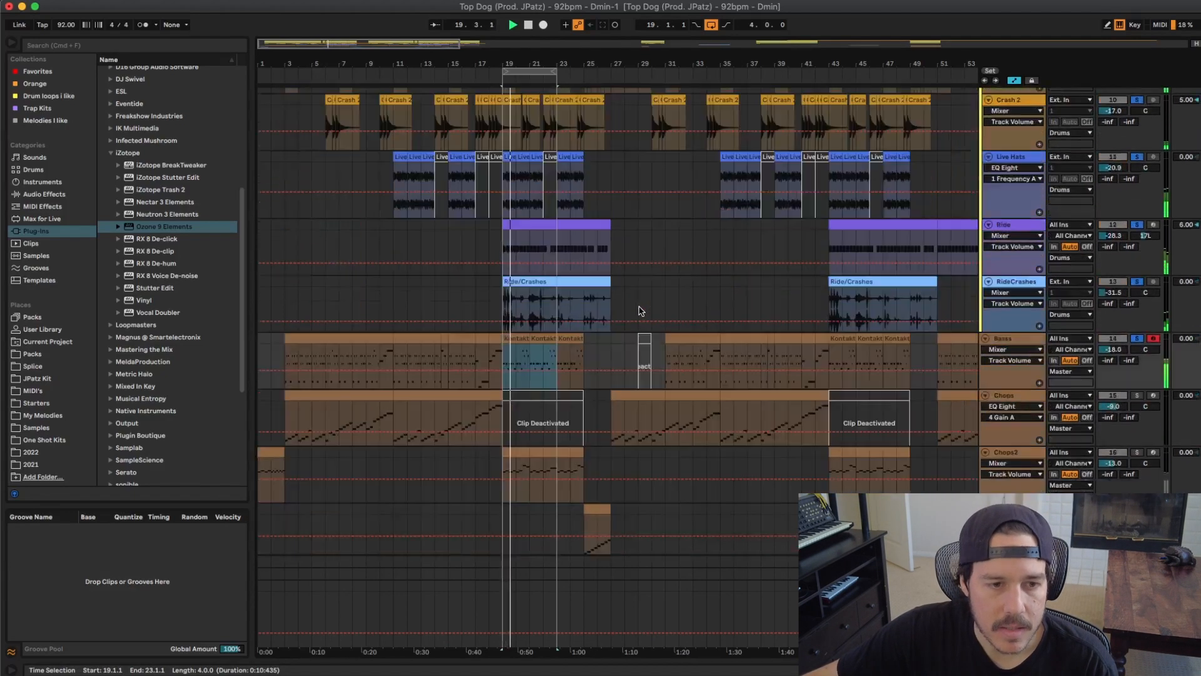
pyautogui.scroll(3, 639, 311)
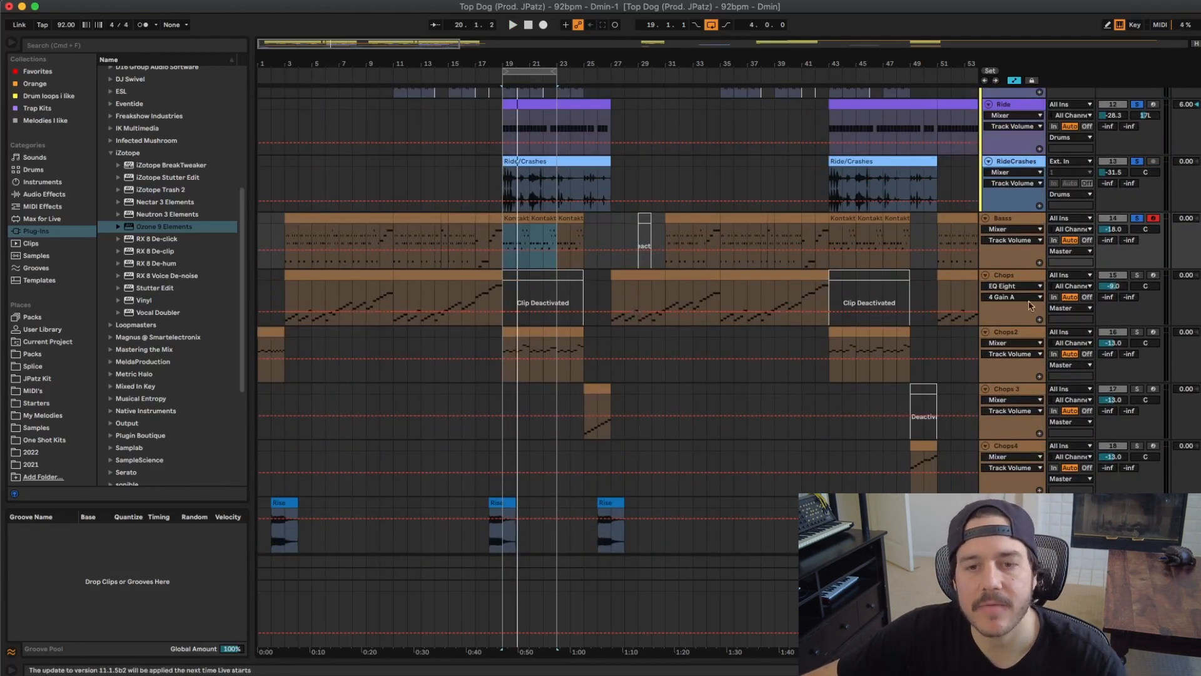
# Step: Solo the Chops2 track and try its volume at -12.3, -10.1 and -14.0 dB against the drums and bass
pyautogui.press('space')
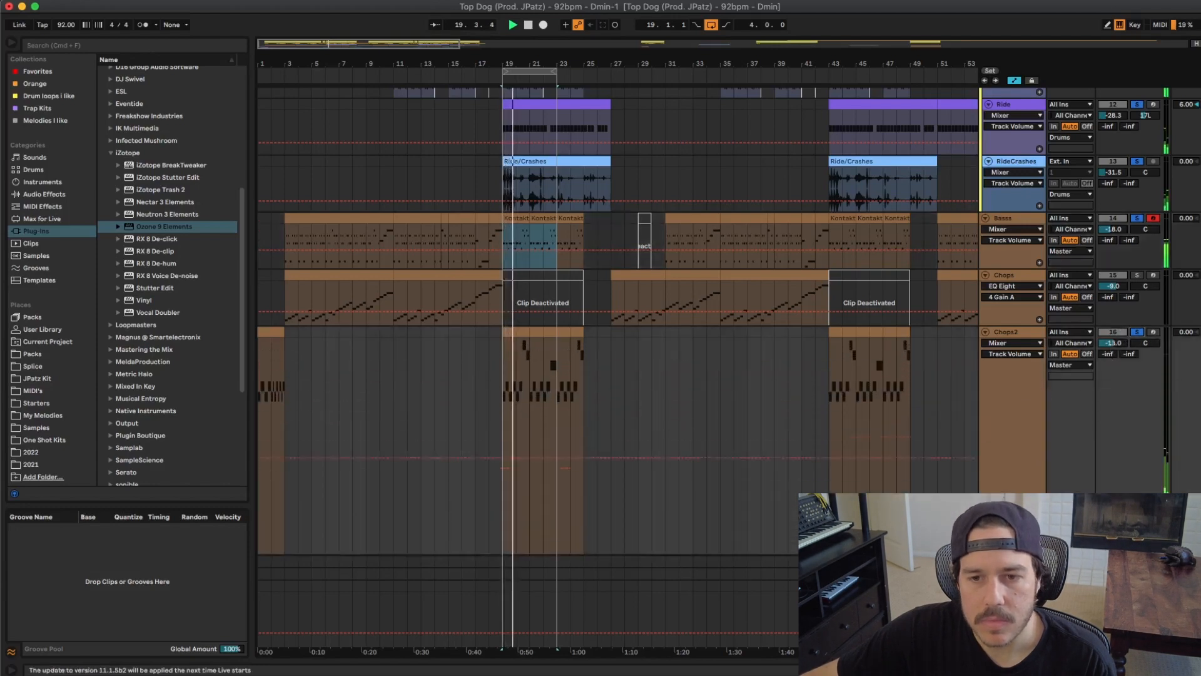
pyautogui.moveTo(1113, 343)
pyautogui.mouseDown()
pyautogui.moveTo(1113, 375)
pyautogui.moveTo(1113, 321)
pyautogui.mouseUp()
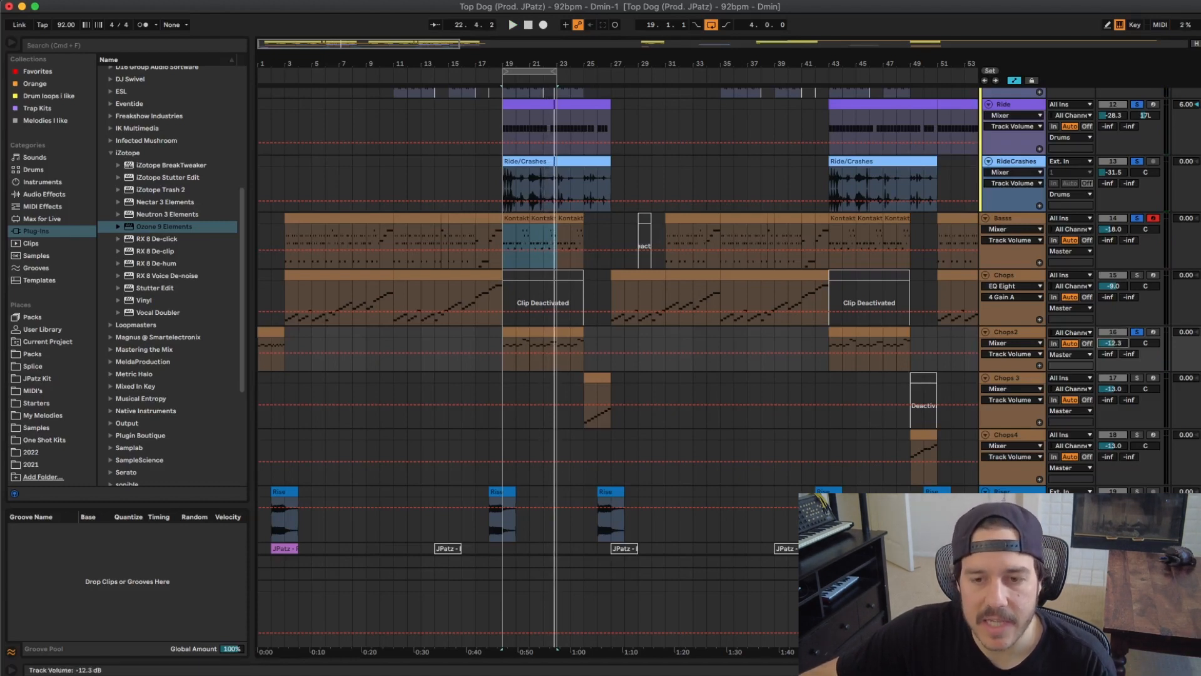
pyautogui.press('space')
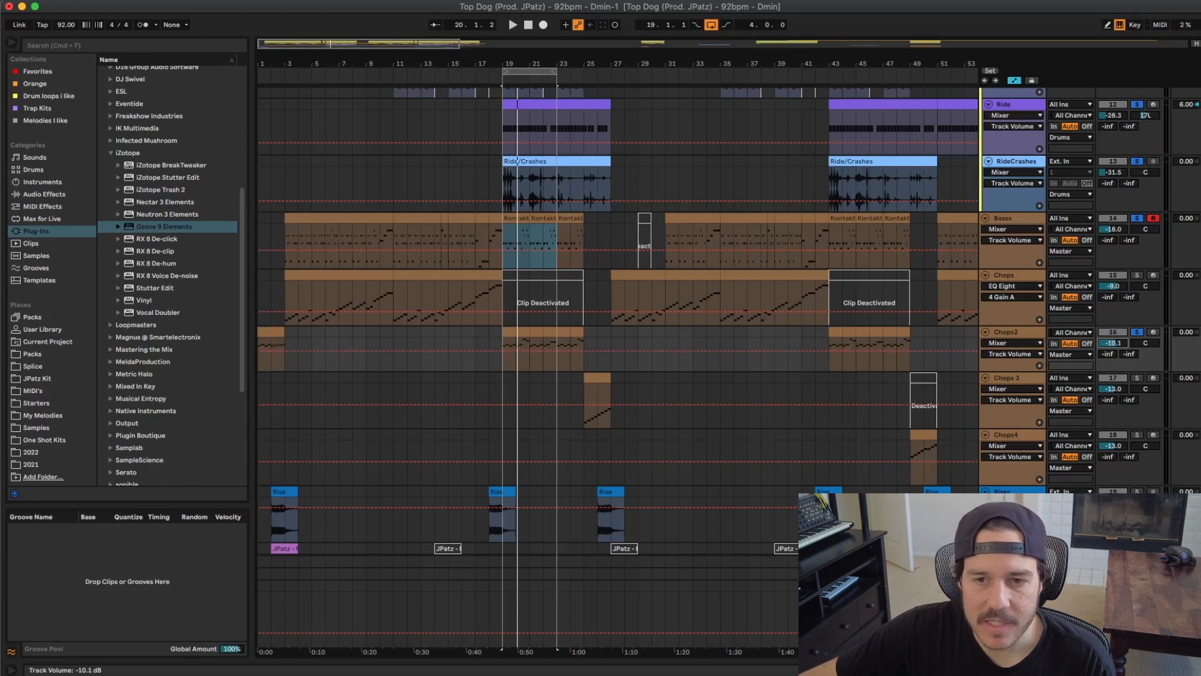
pyautogui.press('space')
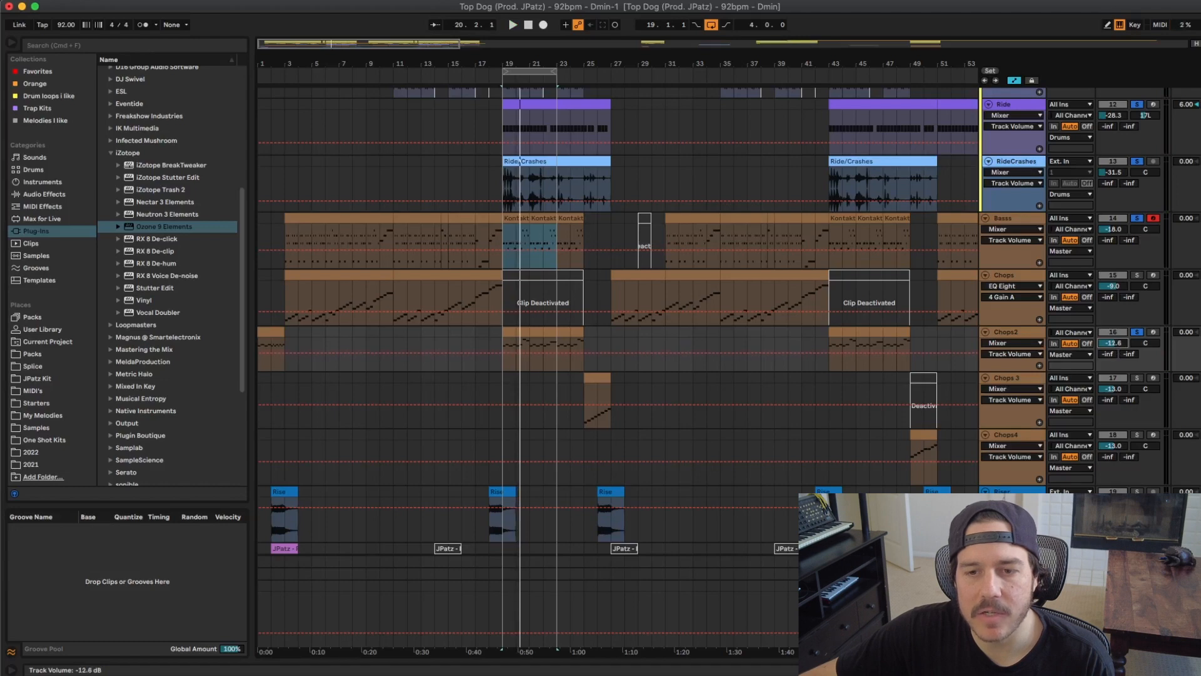
pyautogui.moveTo(1114, 343); pyautogui.dragTo(1114, 348)
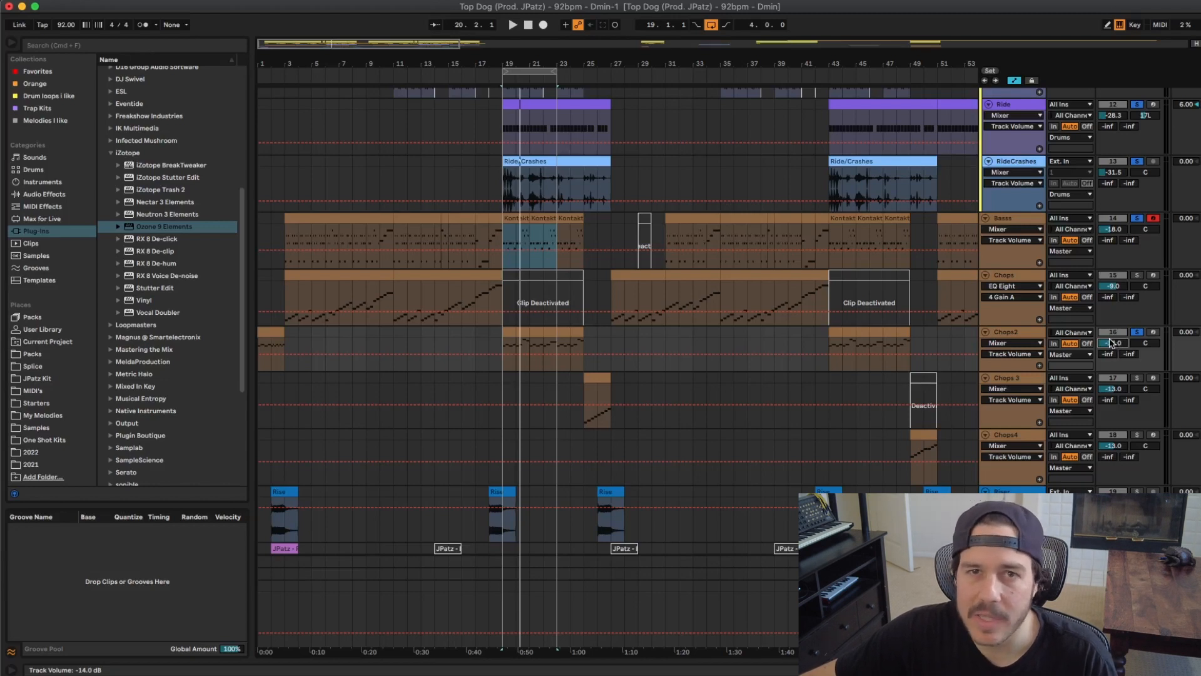
# Step: Audition Chops2 at -10.0 dB in playback, and set its volume to -13.0 dB
pyautogui.press('space')
pyautogui.moveTo(1113, 342); pyautogui.dragTo(1113, 342)
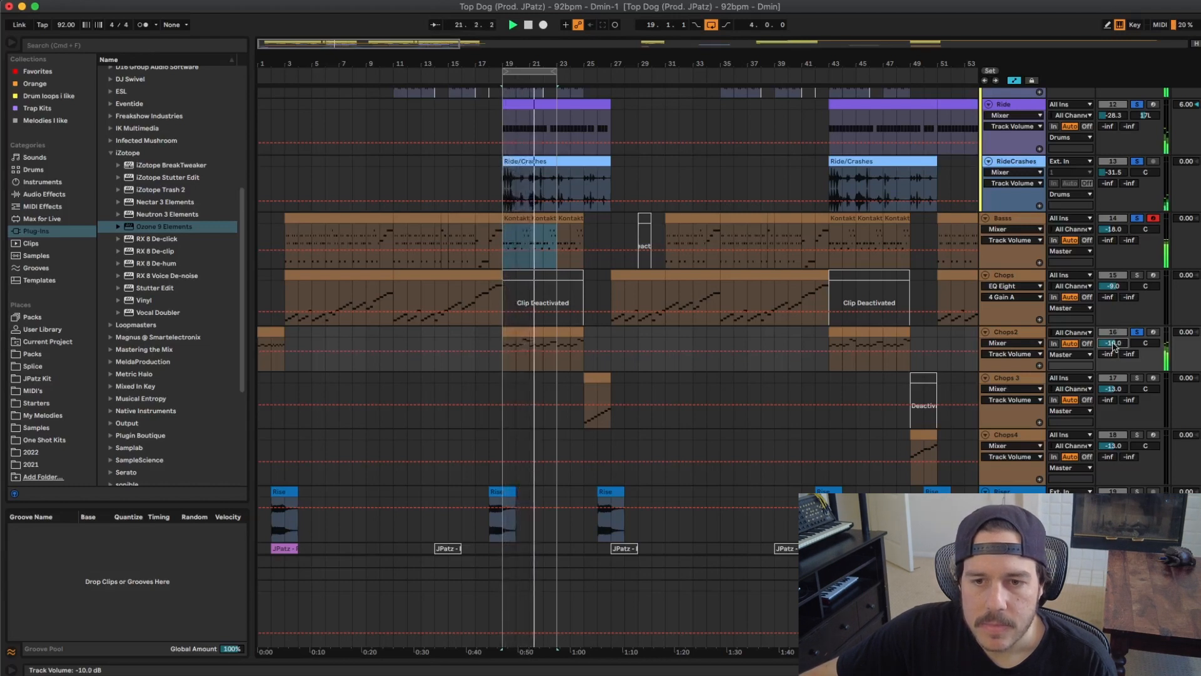
pyautogui.moveTo(1114, 347); pyautogui.dragTo(1106, 360)
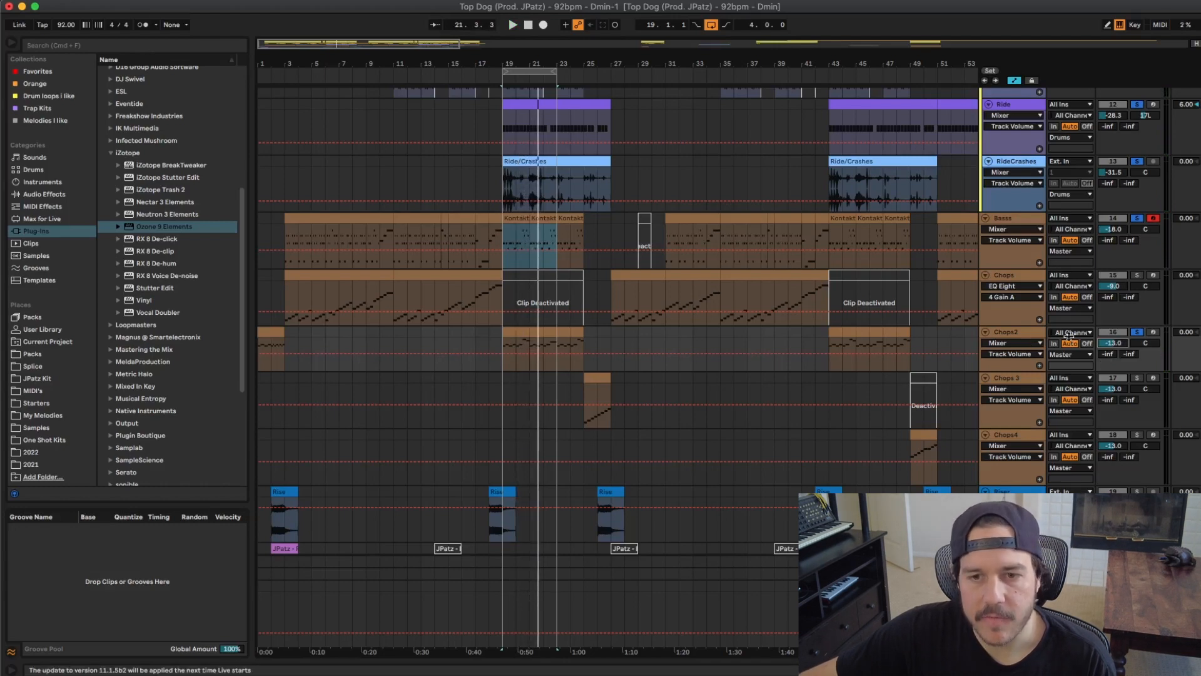
pyautogui.press('space')
pyautogui.moveTo(1114, 343); pyautogui.dragTo(1114, 341)
# Step: Show the Chops track's device chain and extend the loop's start back to bar 11
pyautogui.scroll(2, 1020, 311)
pyautogui.click(1020, 306)
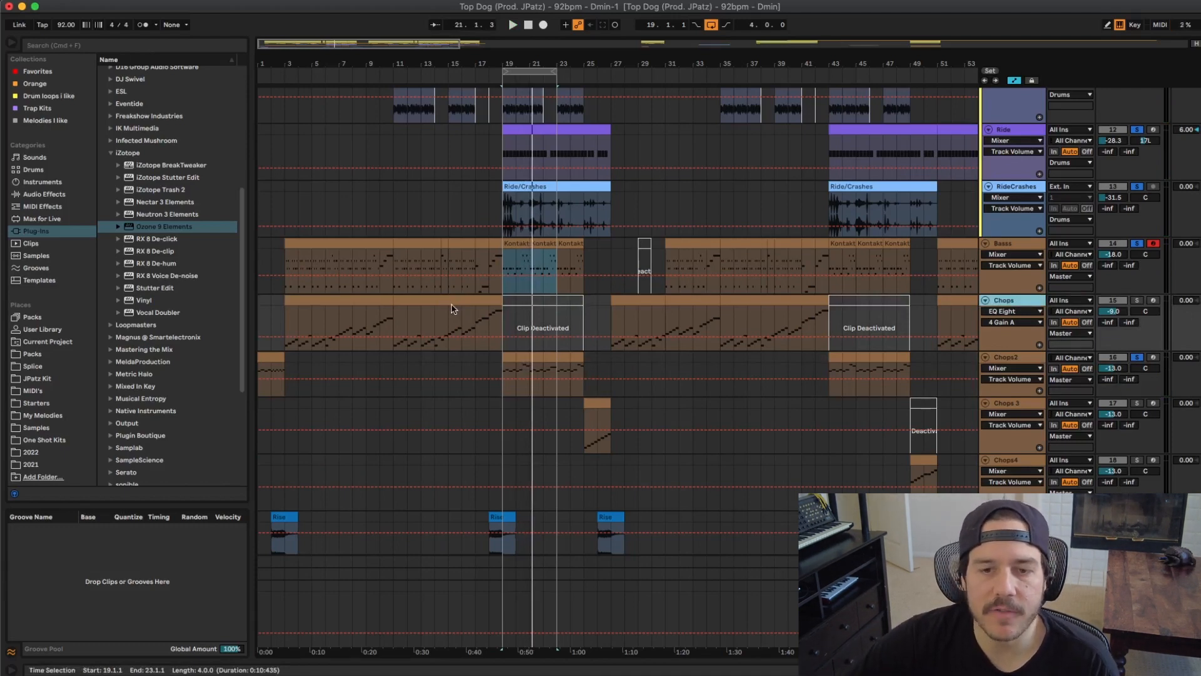
pyautogui.doubleClick(1018, 301)
pyautogui.keyDown('shift'); pyautogui.click(443, 94); pyautogui.keyUp('shift')
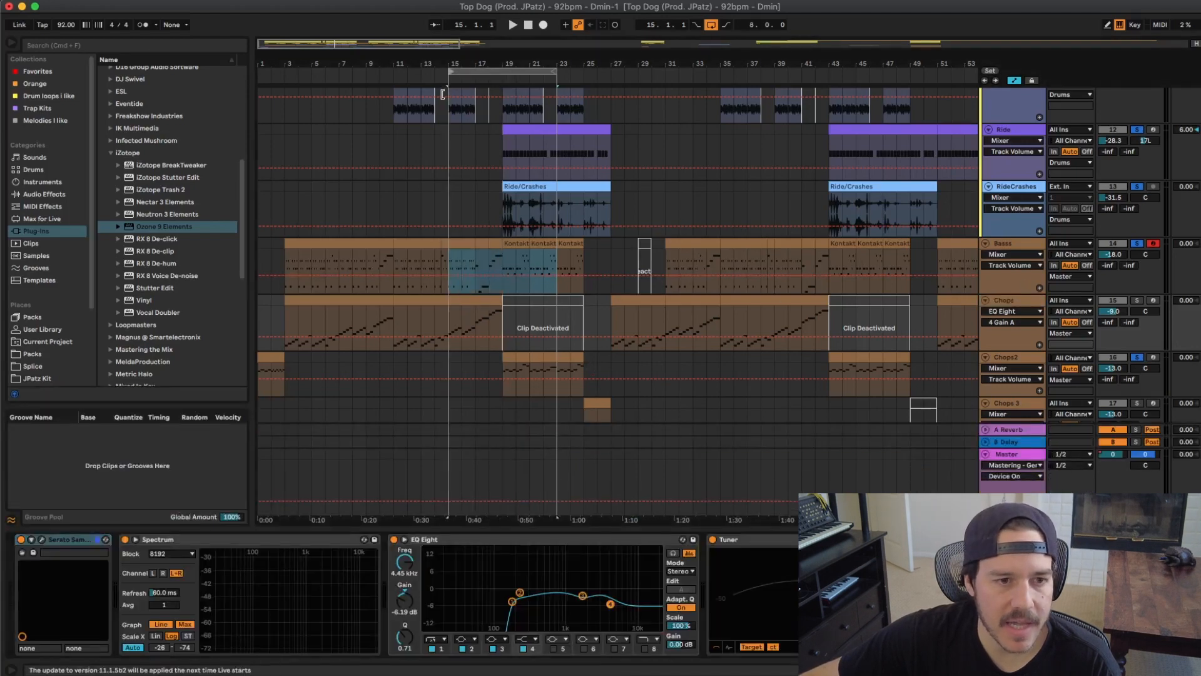
pyautogui.keyDown('shift'); pyautogui.click(384, 113); pyautogui.keyUp('shift')
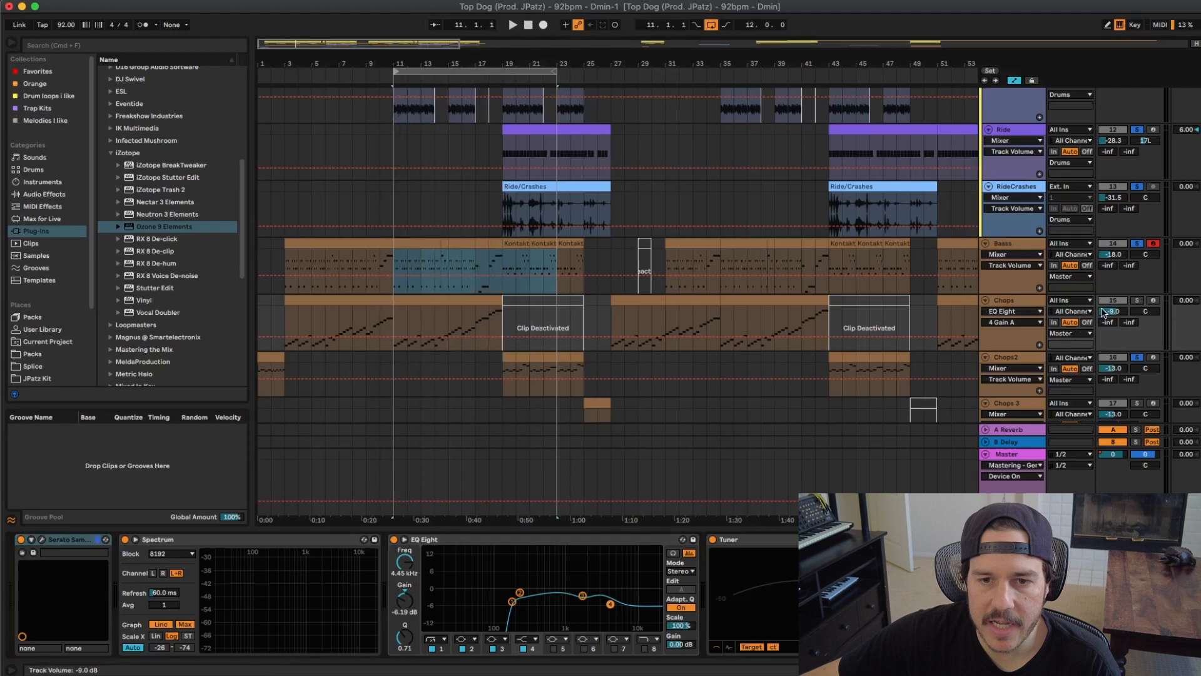
# Step: Solo the Chops track, play its clip from bar 11, and try its volume at -13.0 dB
pyautogui.click(1111, 369)
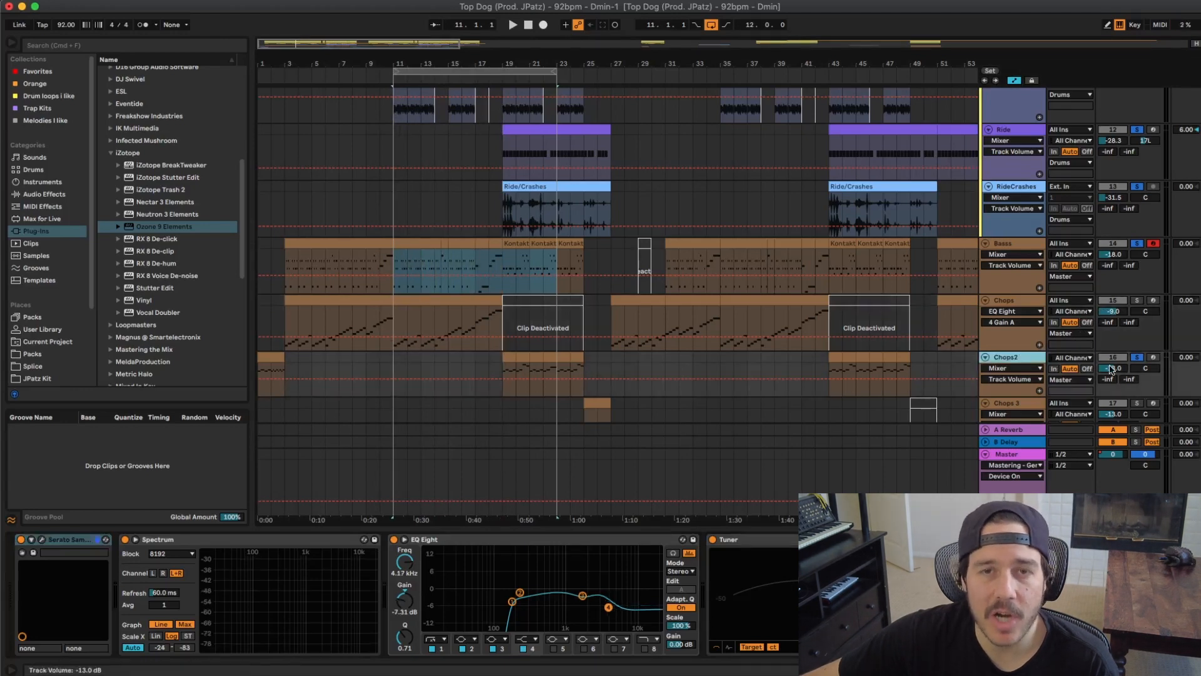
pyautogui.click(1136, 302)
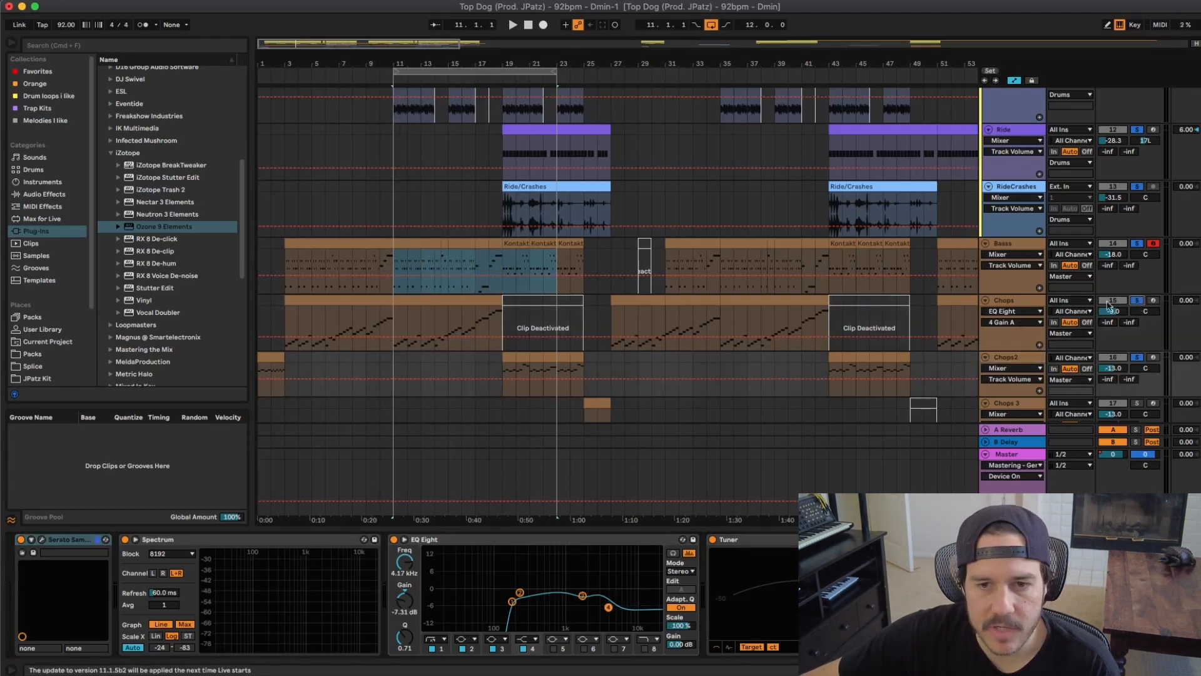
pyautogui.click(433, 302)
pyautogui.press('space')
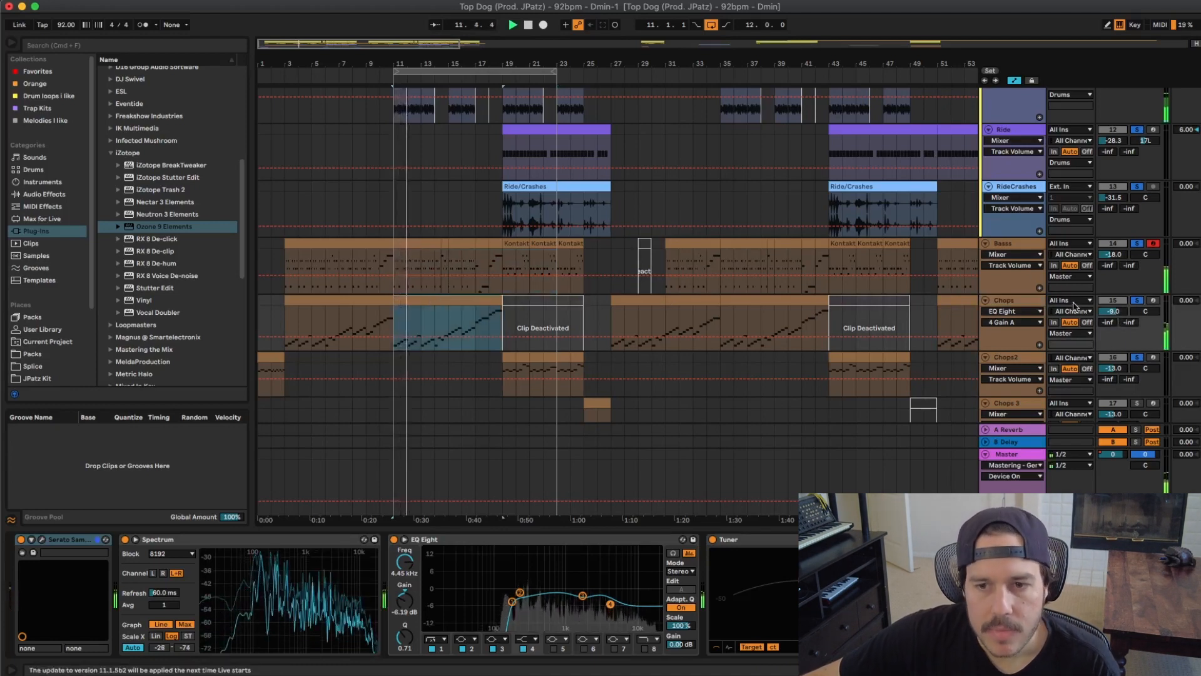
pyautogui.click(1111, 312)
pyautogui.moveTo(1110, 313); pyautogui.dragTo(1112, 316)
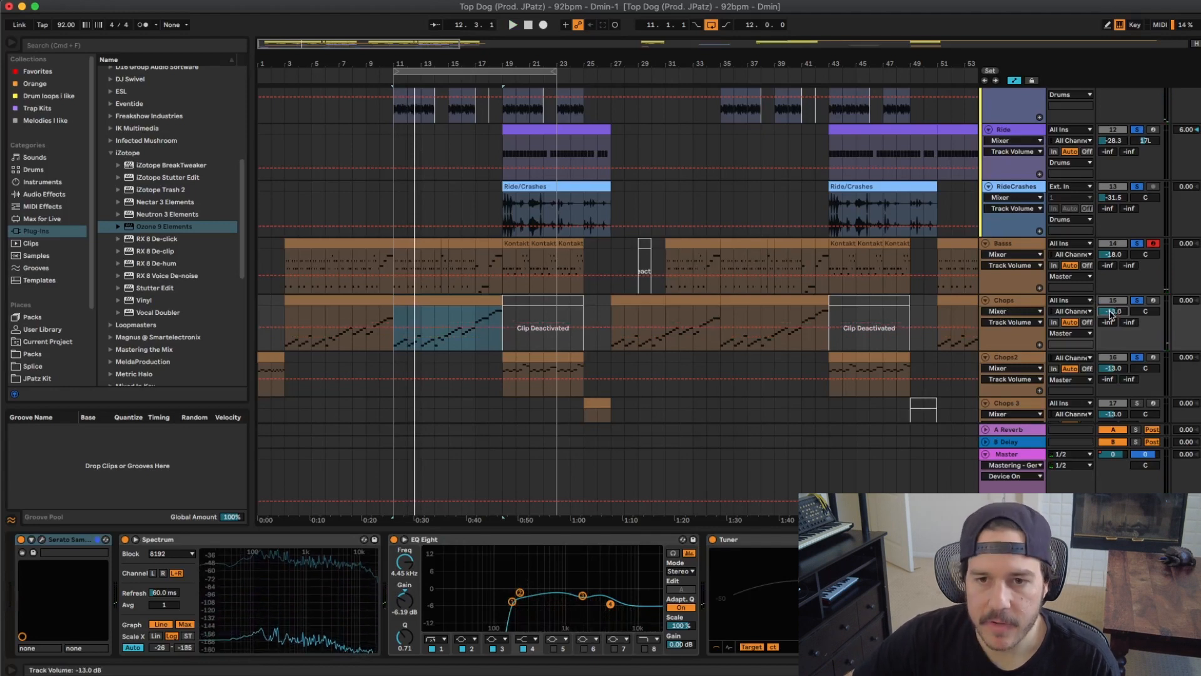
pyautogui.press('space')
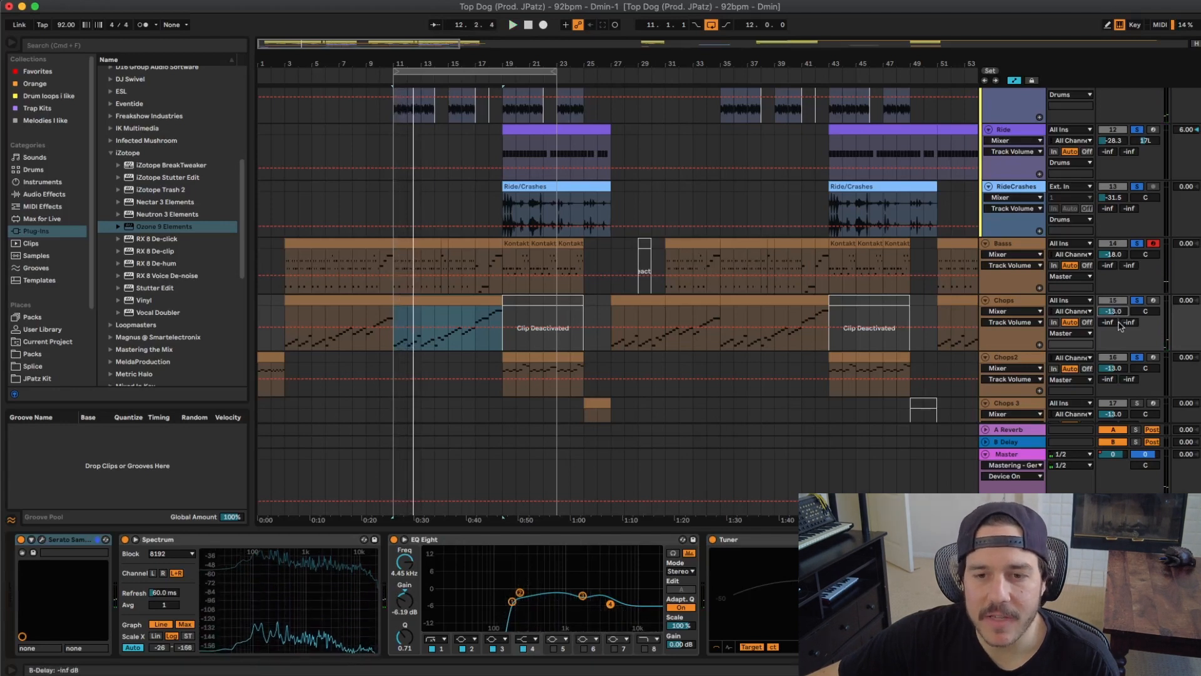
# Step: Compare with the Chops2 clip at bar 19, and set the Chops volume back to -9.0 dB
pyautogui.click(506, 362)
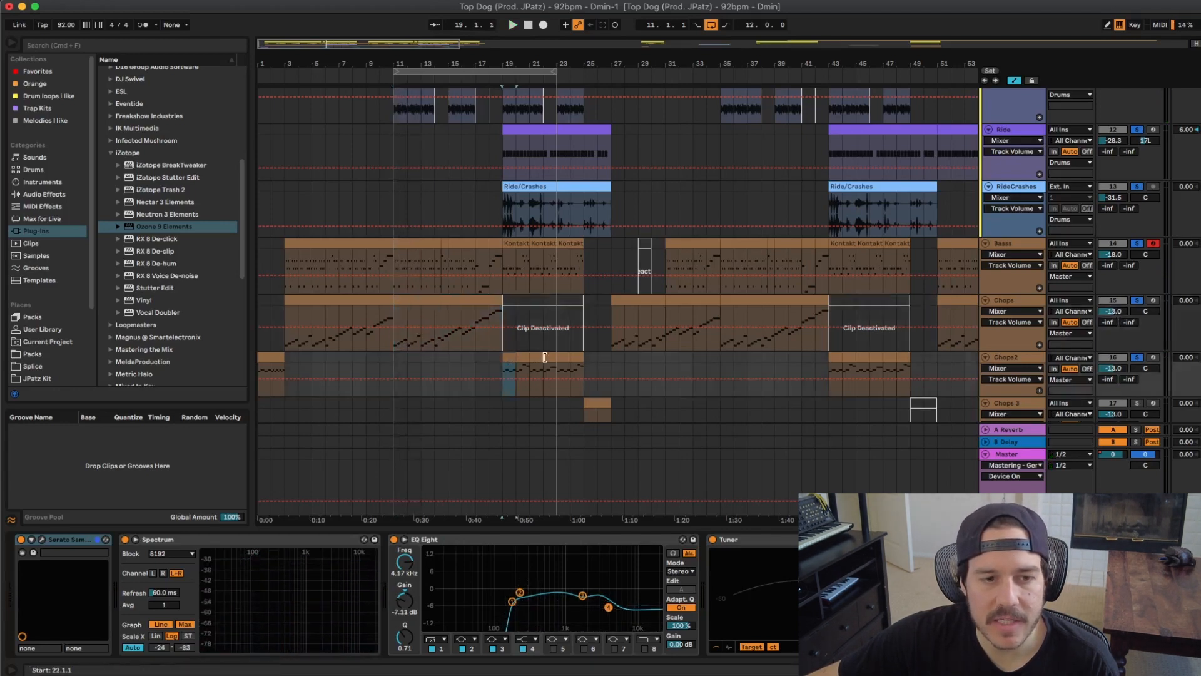
pyautogui.press('space')
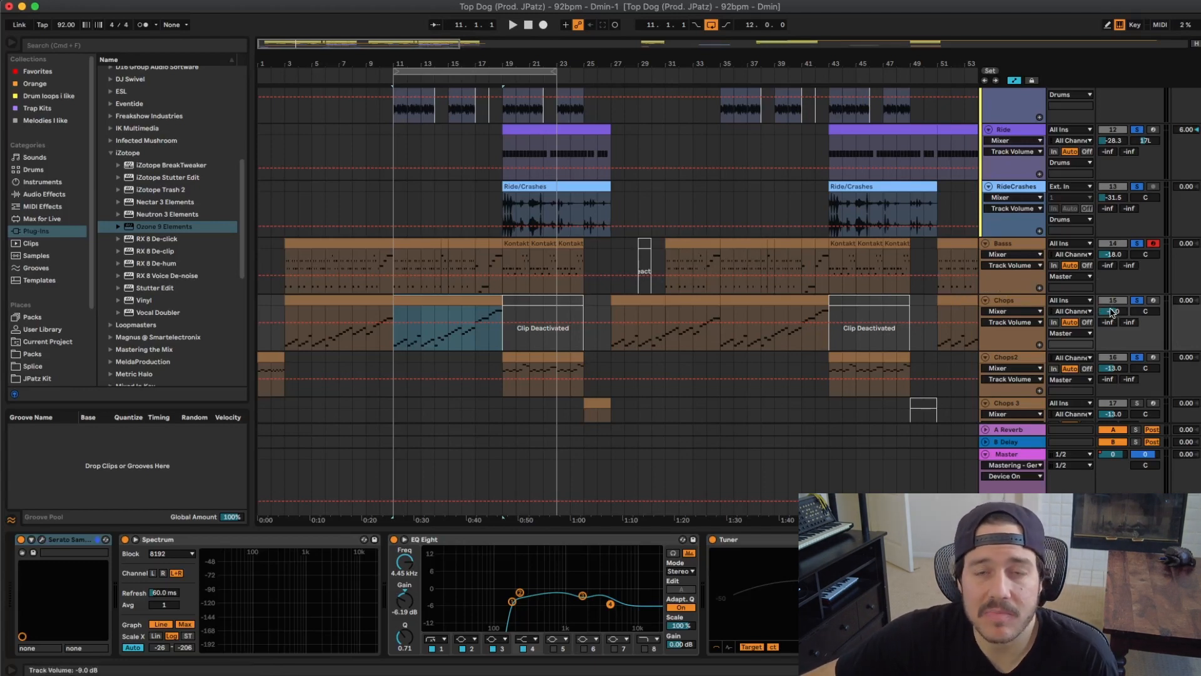
pyautogui.press('space')
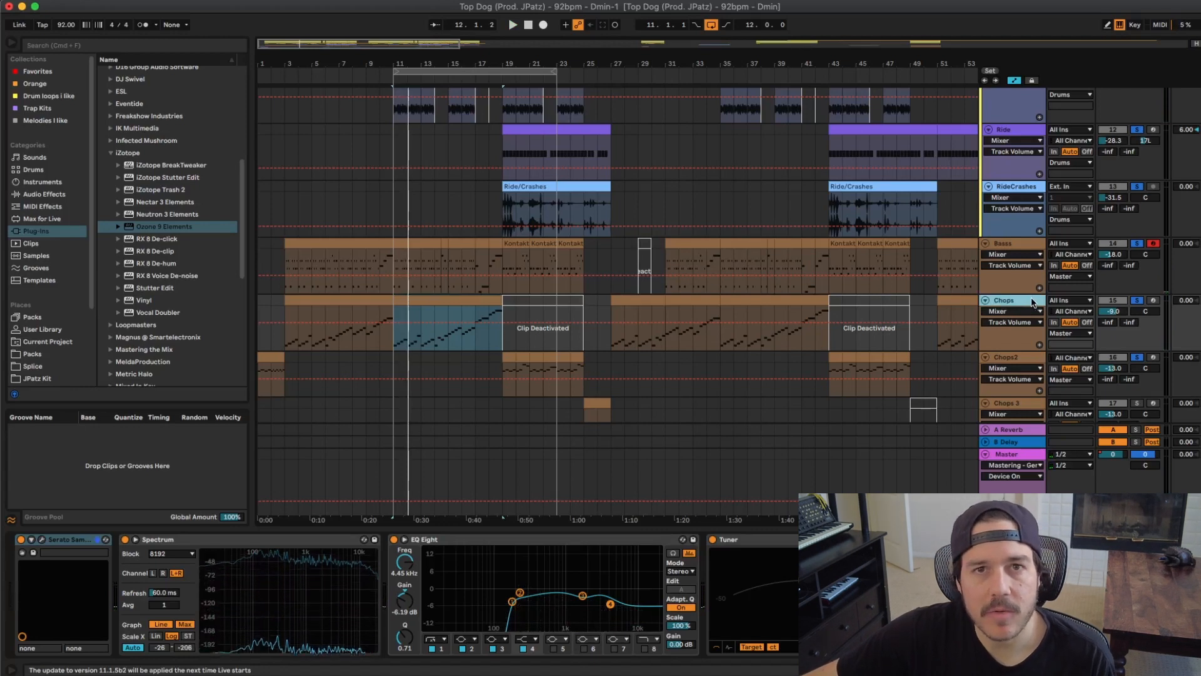
# Step: Play the loop from bar 11 and examine the low-cut band of the Chops track's EQ Eight
pyautogui.scroll(-1, 617, 507)
pyautogui.scroll(6, 713, 351)
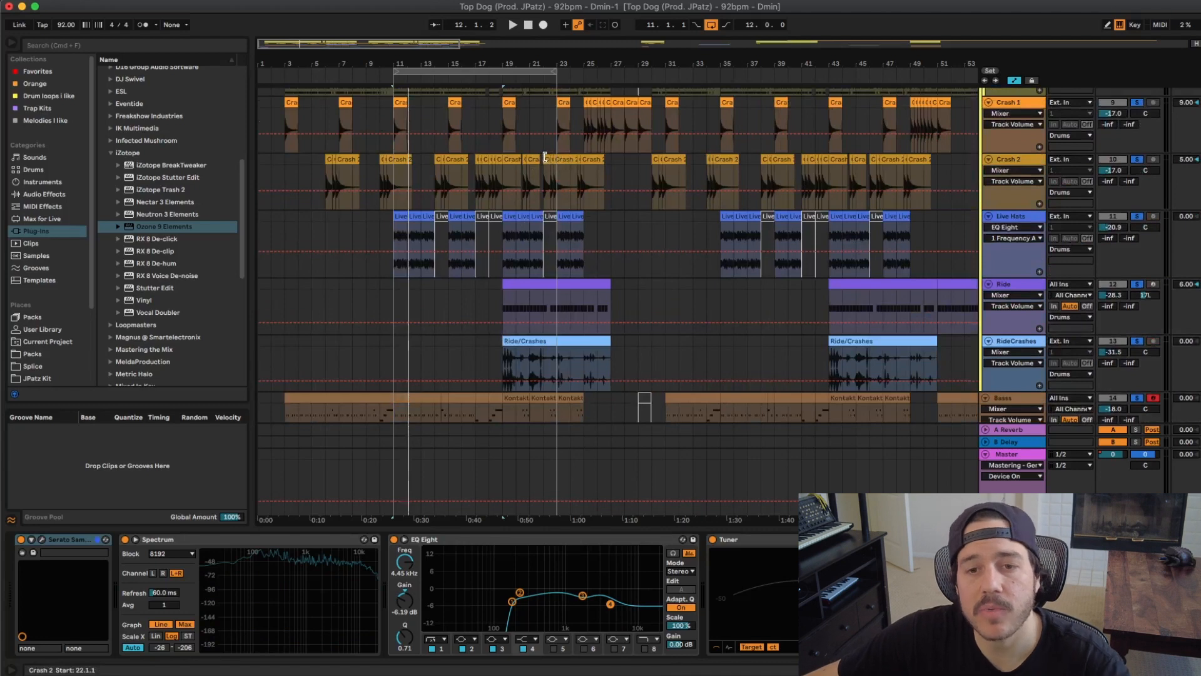
pyautogui.scroll(-3, 545, 375)
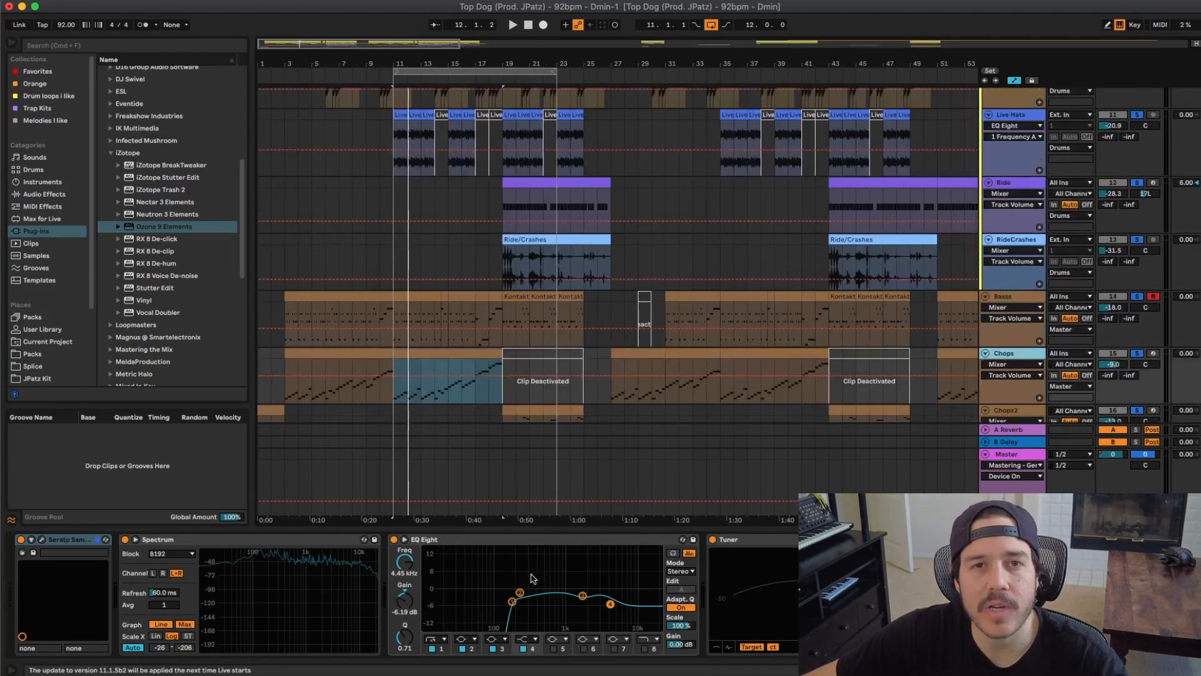
pyautogui.press('space')
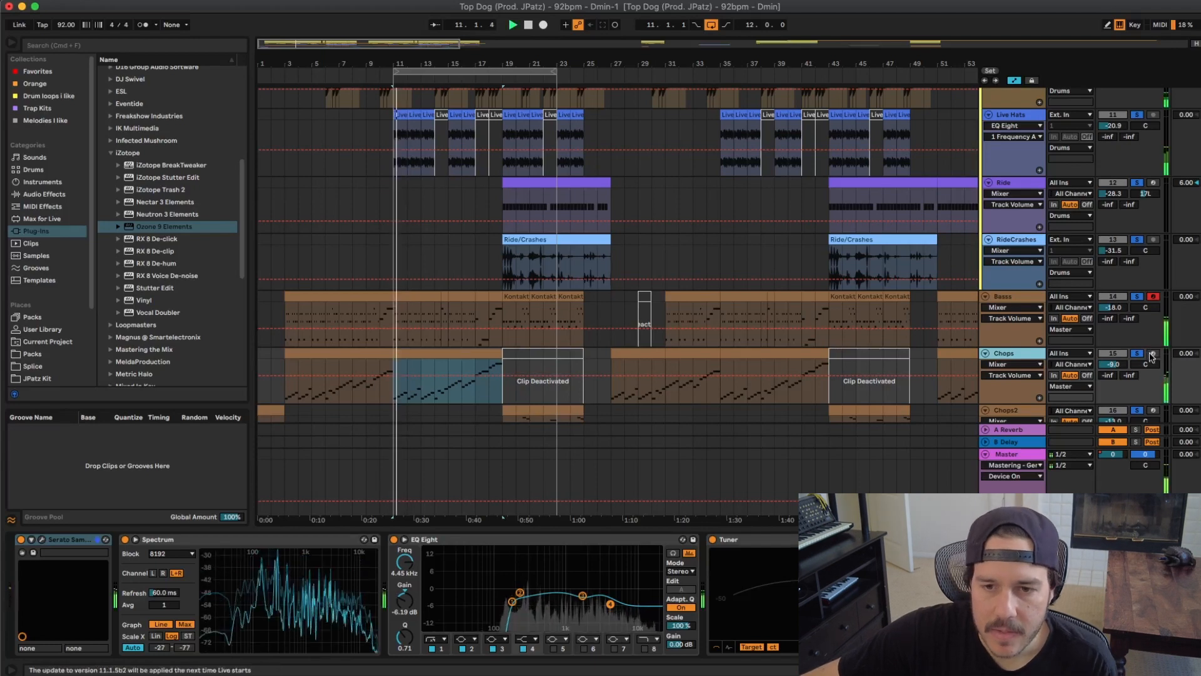
pyautogui.press('space')
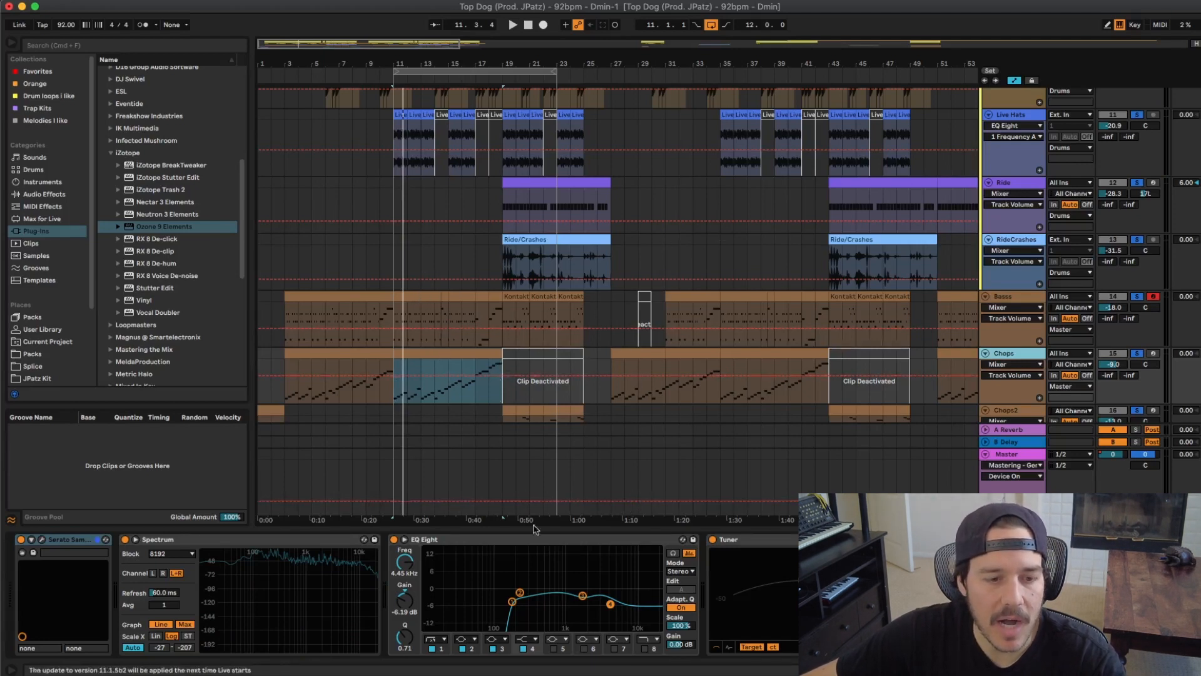
pyautogui.click(512, 601)
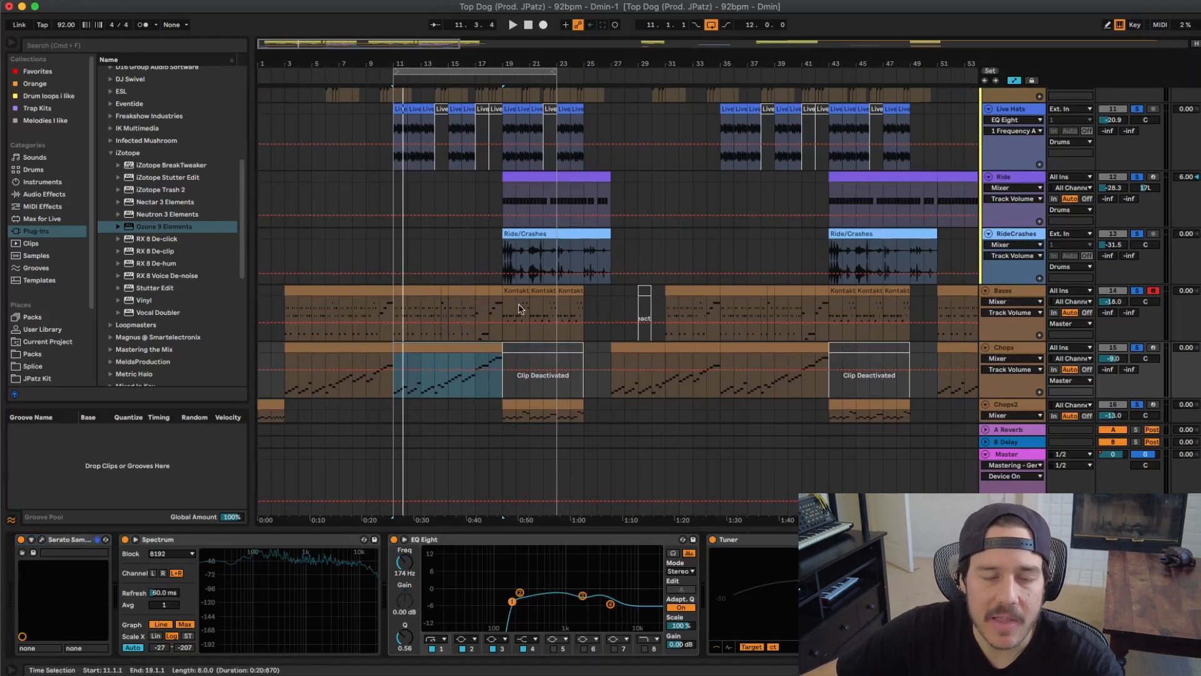
# Step: Extend the loop's end to bar 27 to include the Chops 3 clip
pyautogui.scroll(-5, 595, 259)
pyautogui.scroll(3, 640, 239)
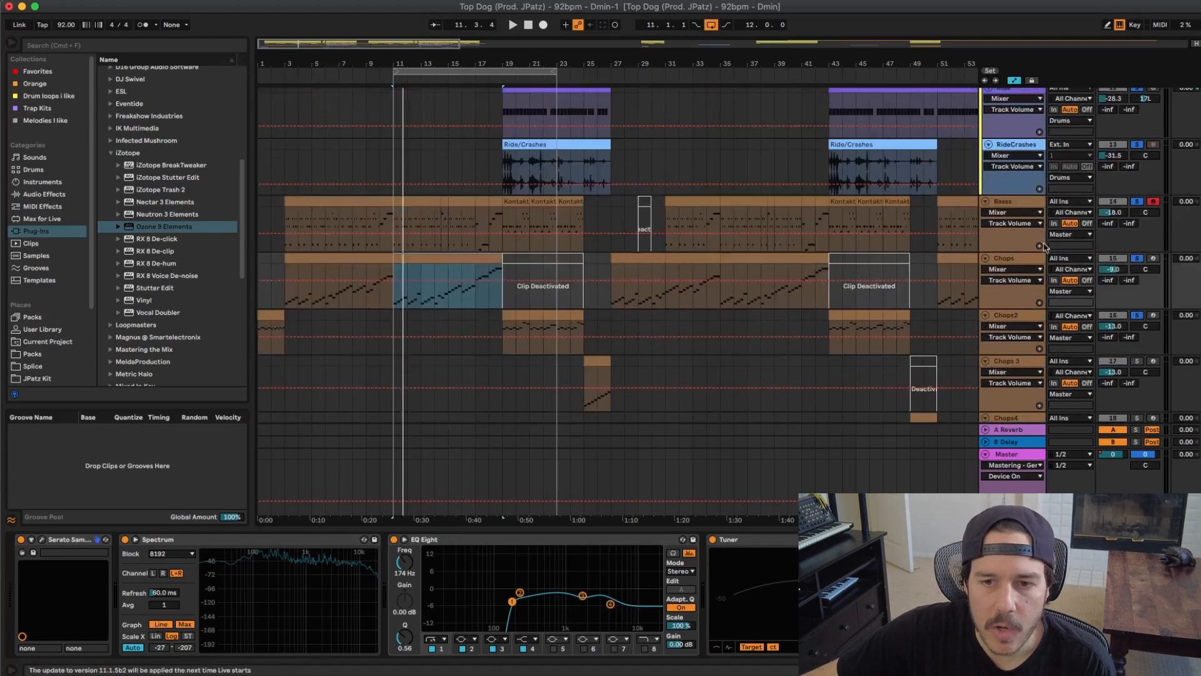
pyautogui.scroll(-1, 639, 239)
pyautogui.moveTo(562, 71); pyautogui.dragTo(610, 75)
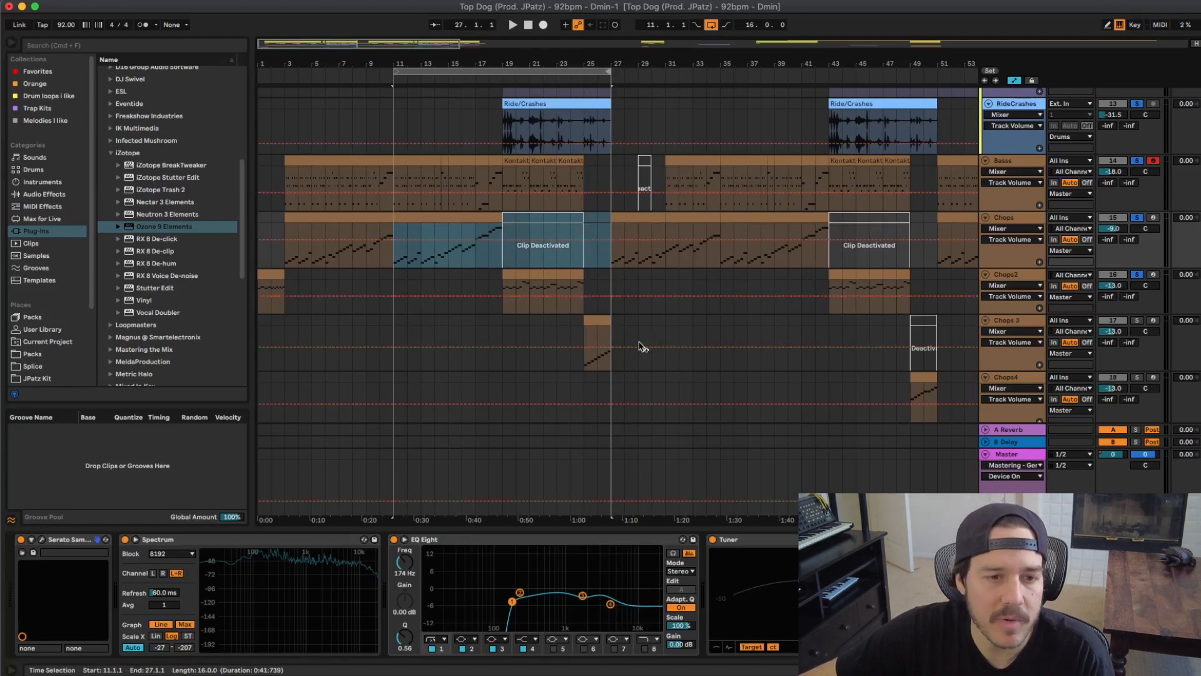
# Step: Solo the Chops 3 track and play its clip at bar 25 with the rest of the mix
pyautogui.click(607, 321)
pyautogui.scroll(1, 739, 301)
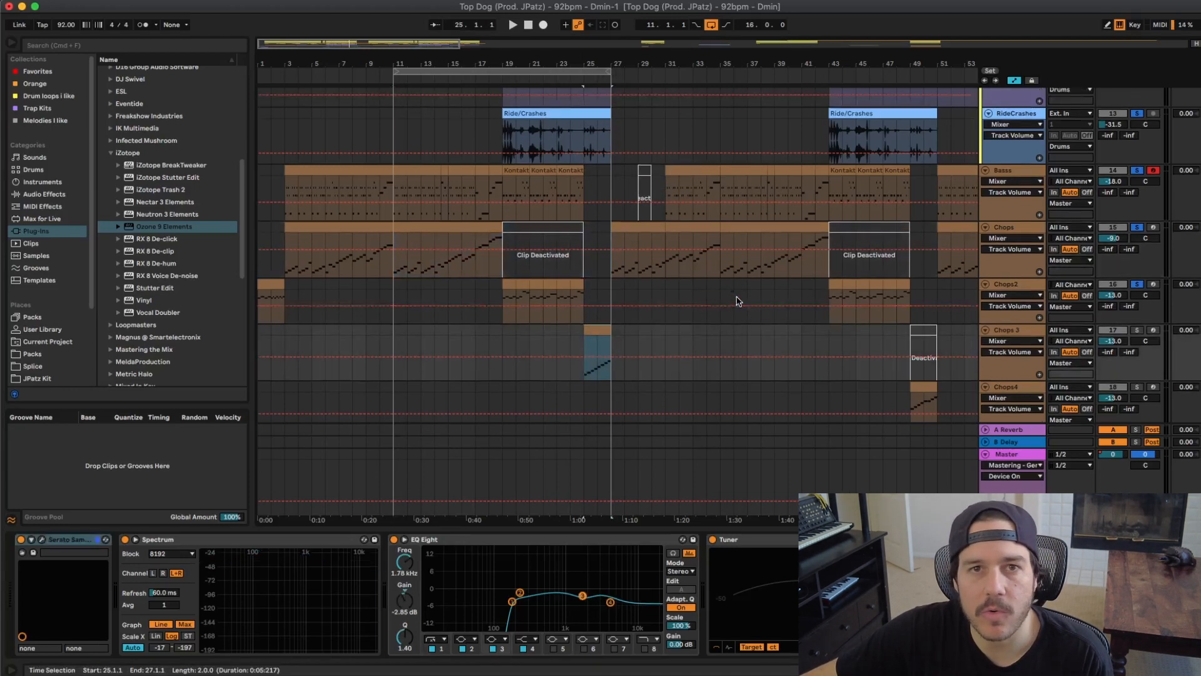
pyautogui.scroll(1, 738, 301)
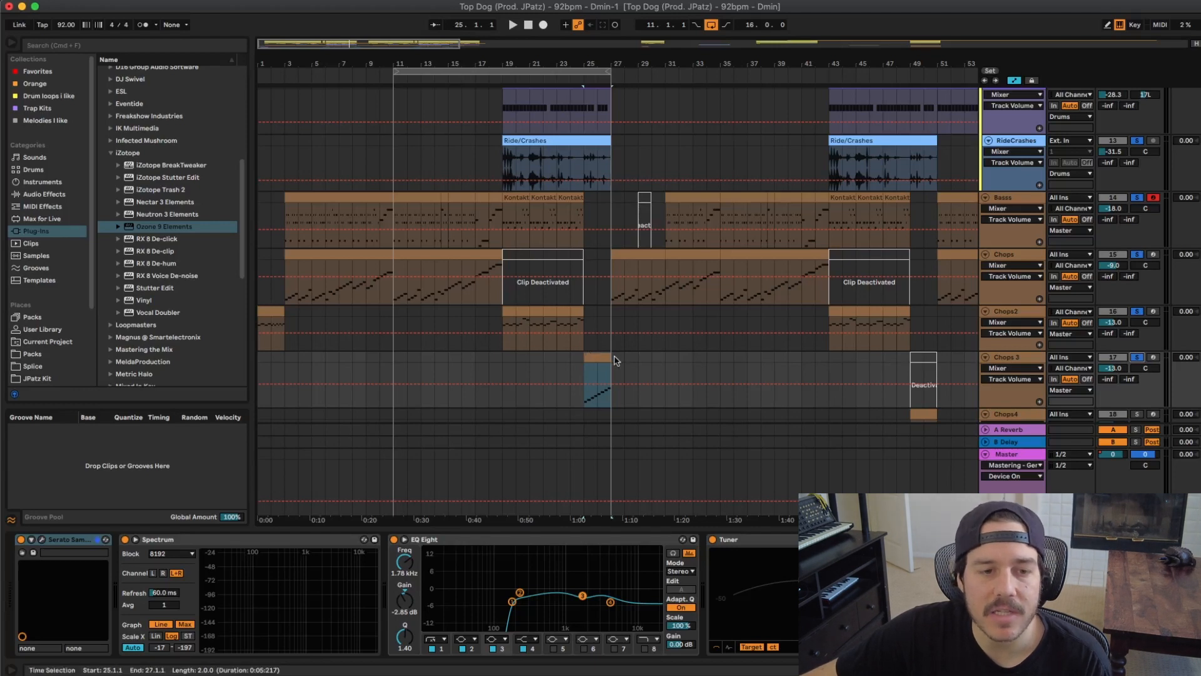
pyautogui.press('space')
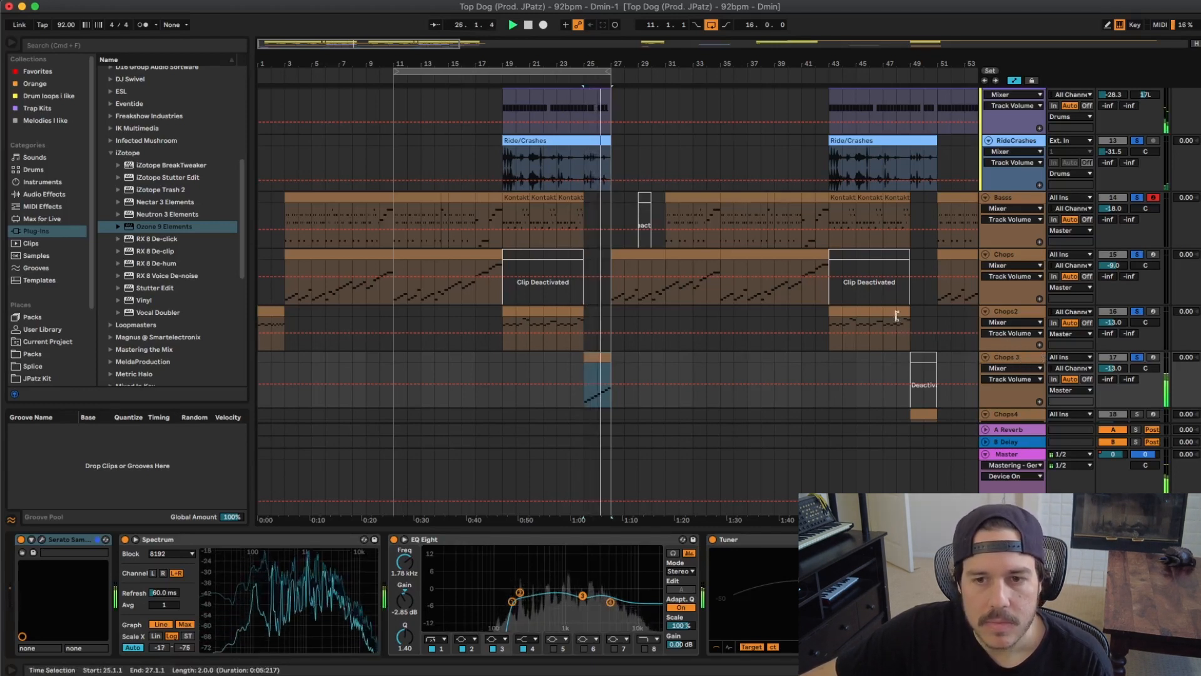
pyautogui.press('space')
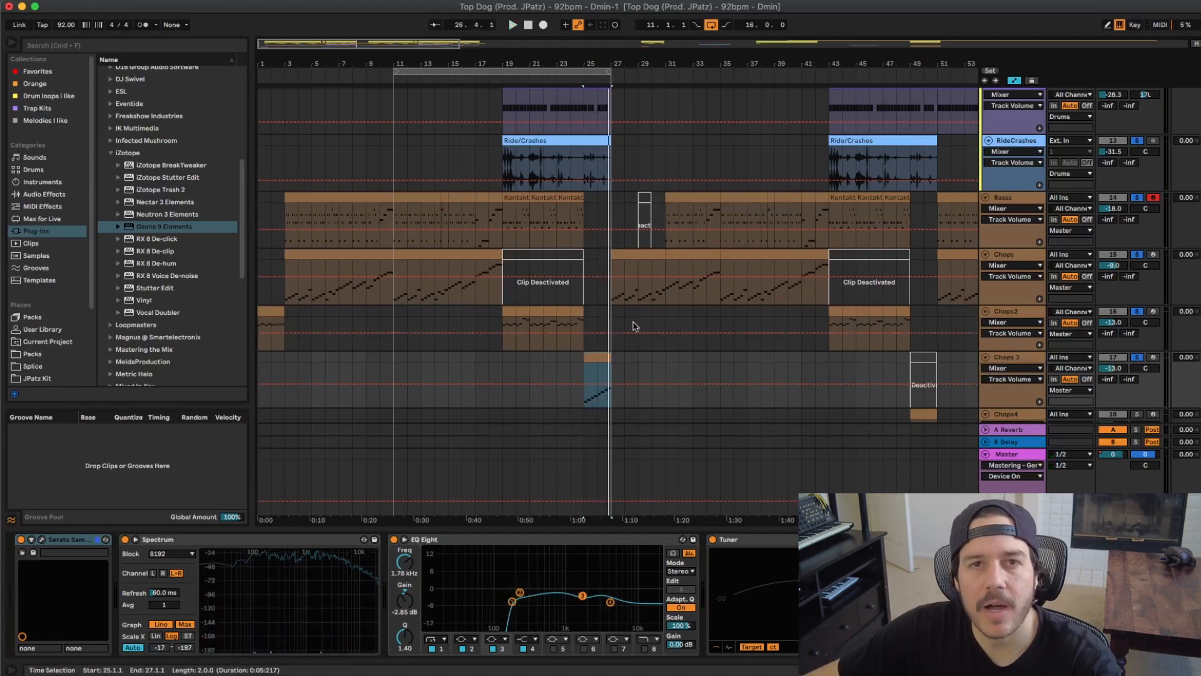
# Step: Show the Chops2 track's device chain and select the first Riser clip at bar 2
pyautogui.click(1006, 312)
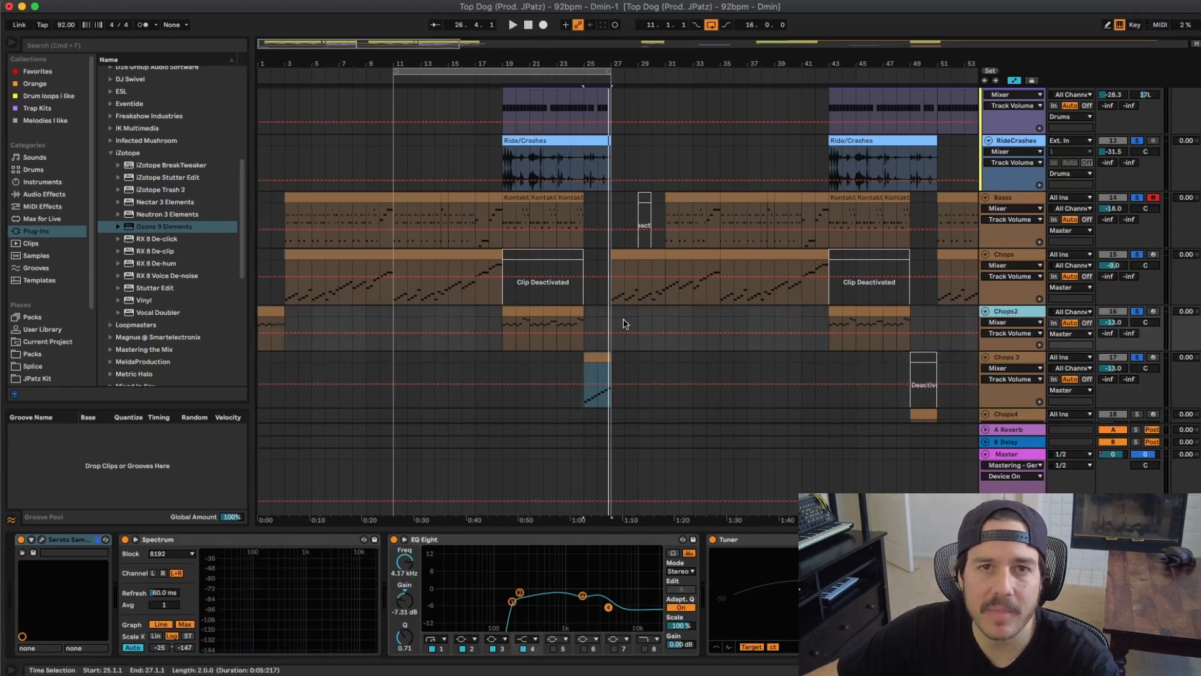
pyautogui.scroll(-5, 630, 323)
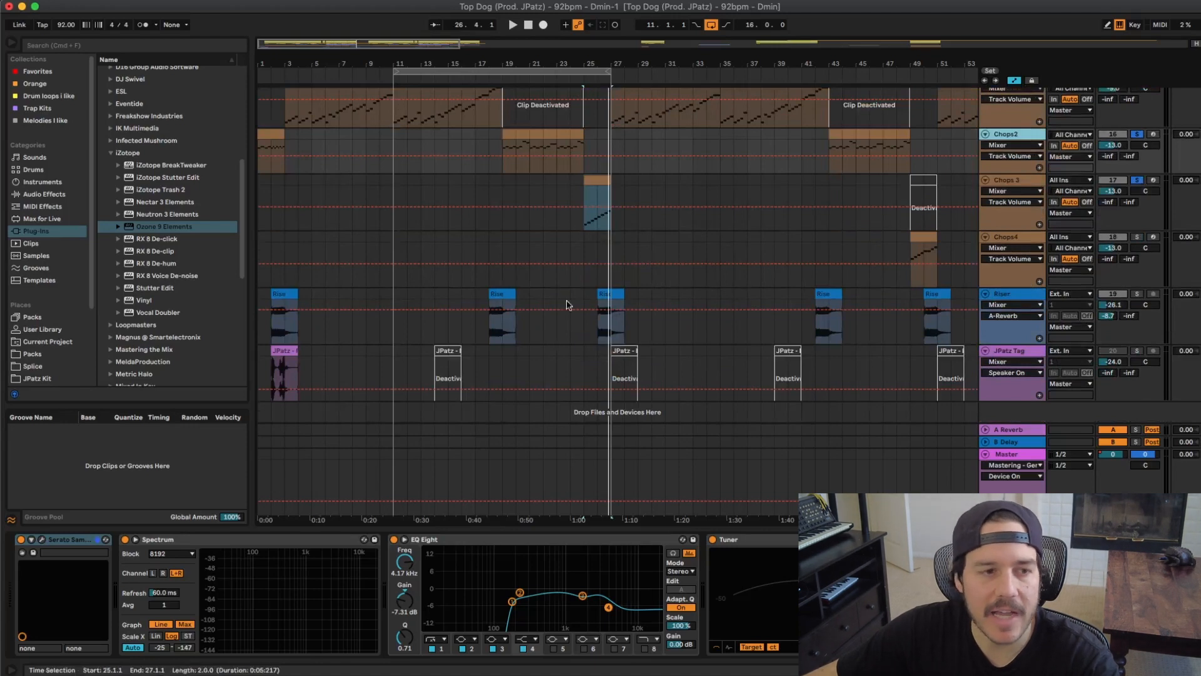
pyautogui.click(279, 301)
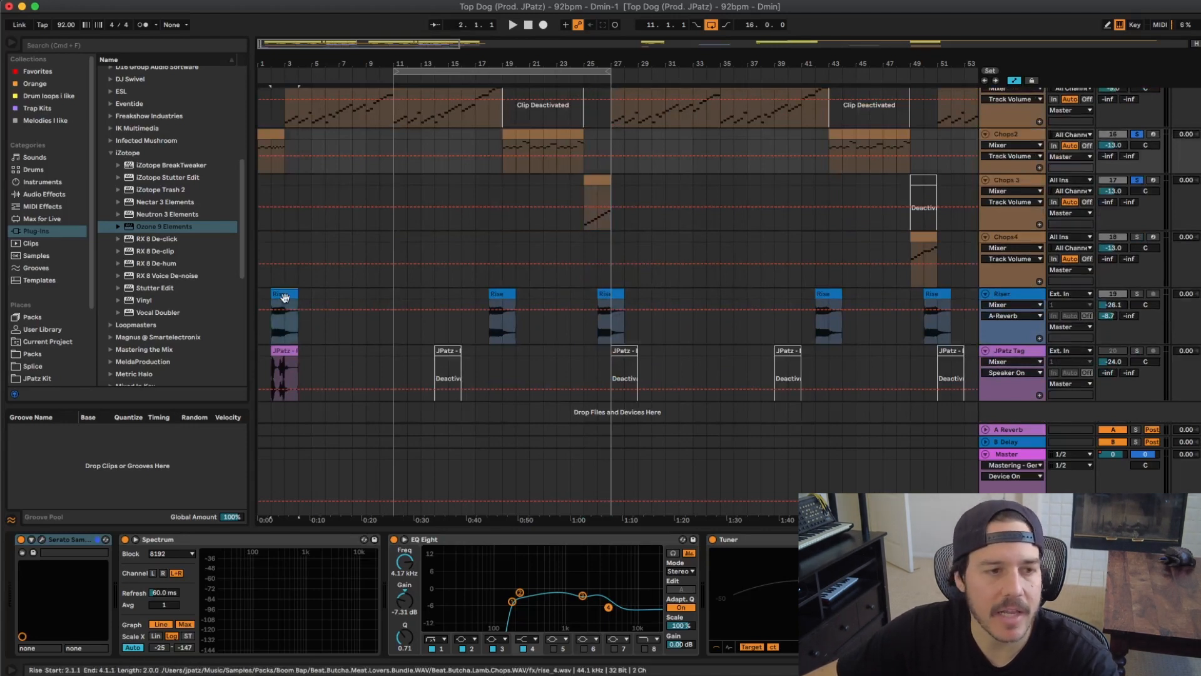
# Step: Play the mix from the first Riser clip at bar 2 and select the Riser track
pyautogui.press('space')
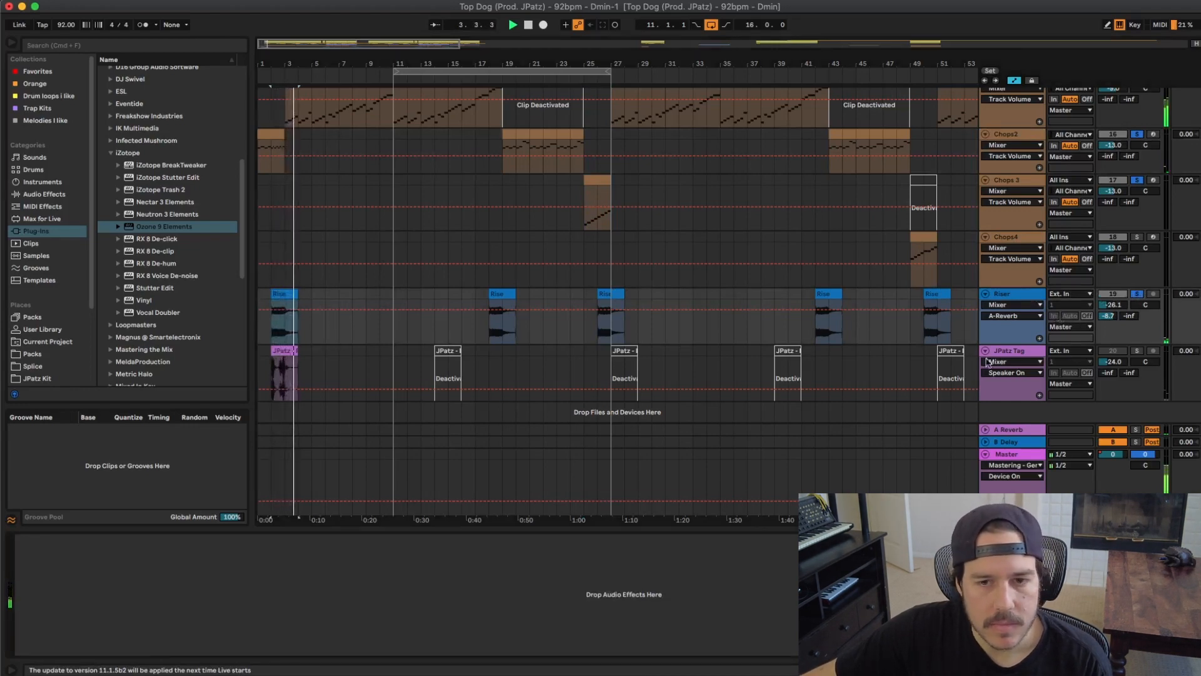
pyautogui.click(1028, 296)
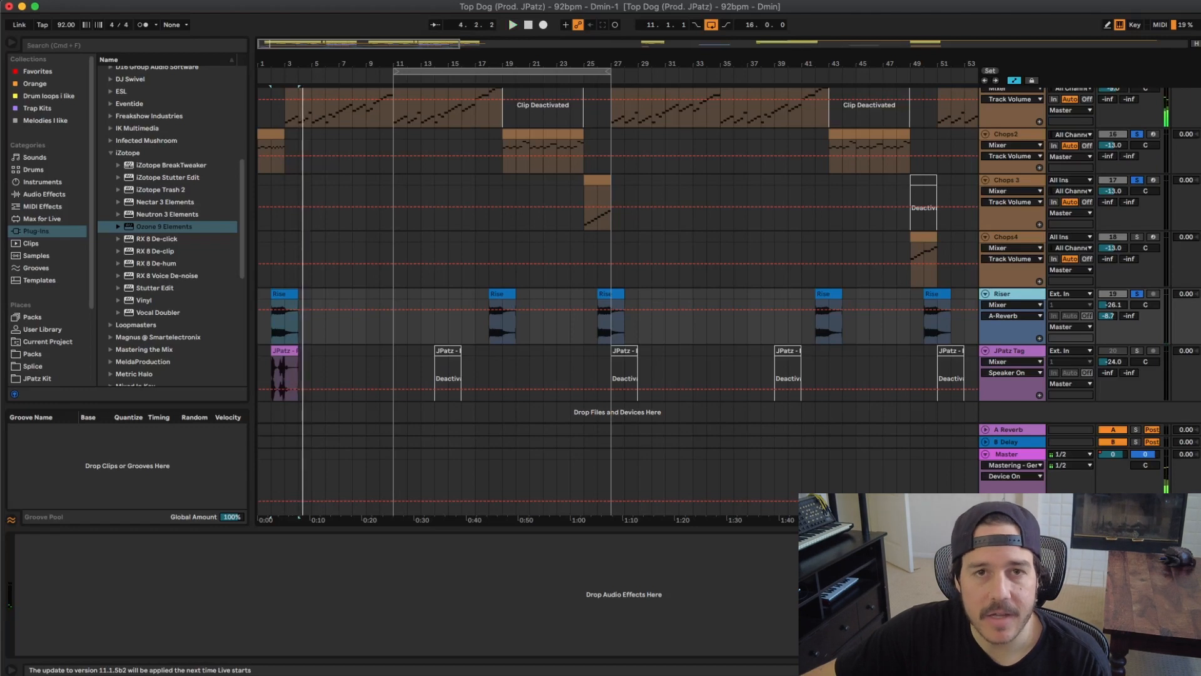
# Step: Hide the device view and move the loop's start to bar 12
pyautogui.press('super+alt+l')
pyautogui.scroll(-3, 1016, 372)
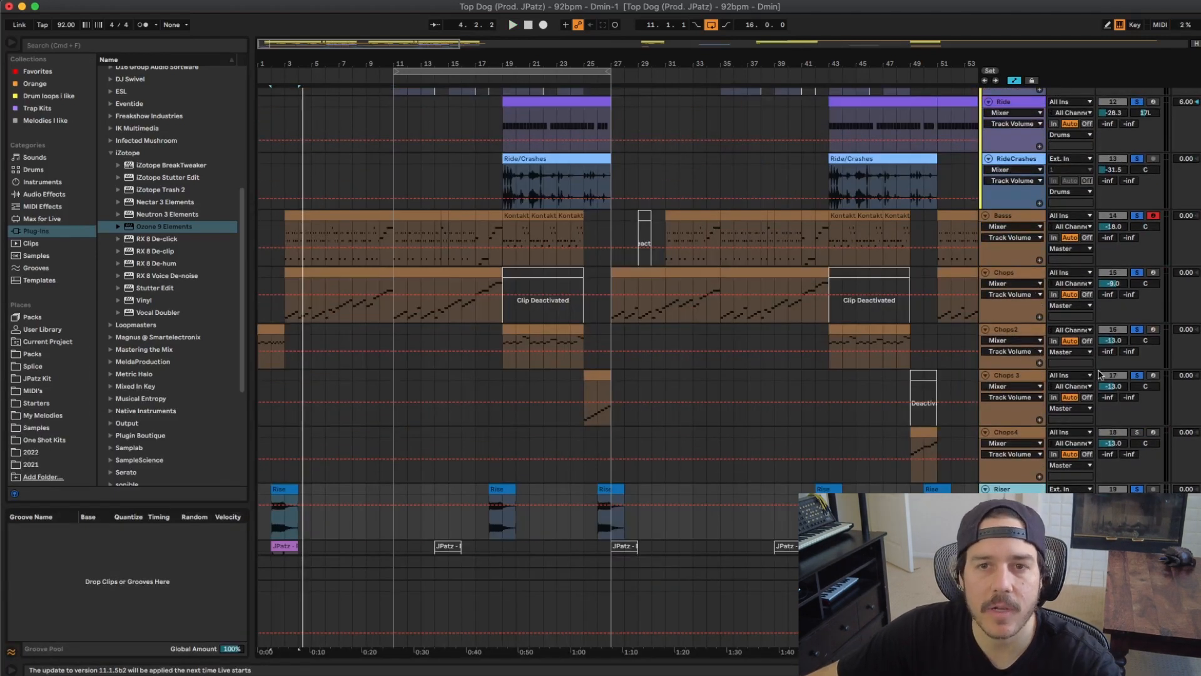
pyautogui.moveTo(394, 72); pyautogui.dragTo(408, 72)
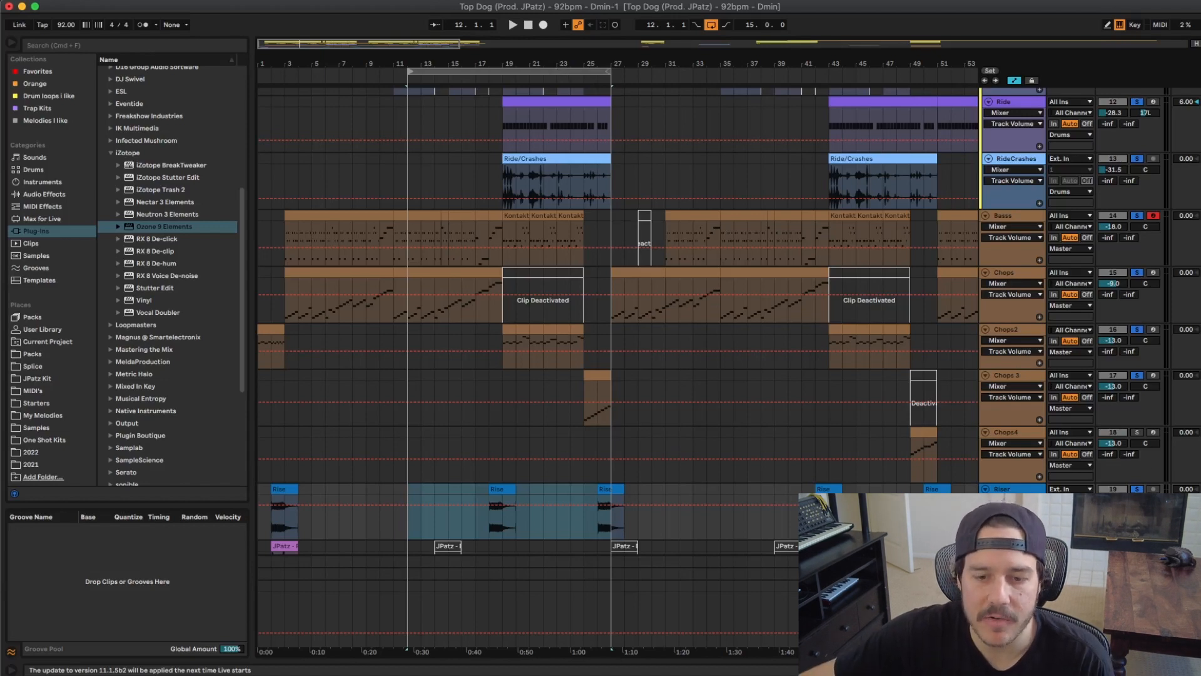
pyautogui.press('super+alt+l')
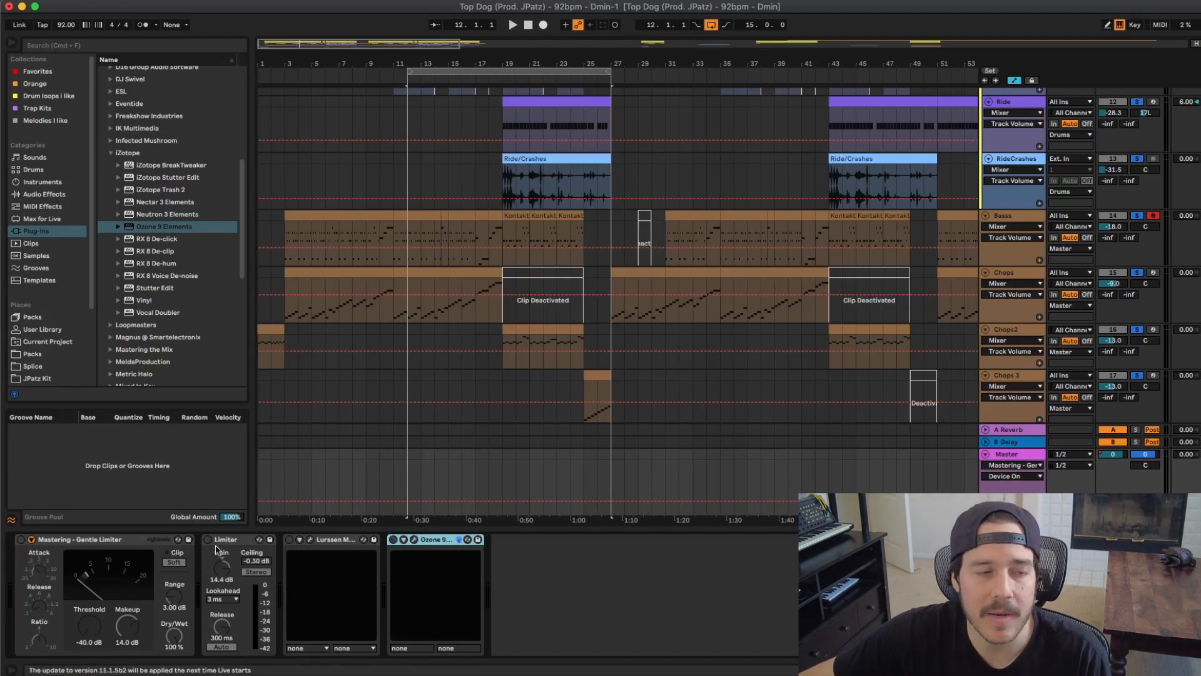
pyautogui.click(98, 542)
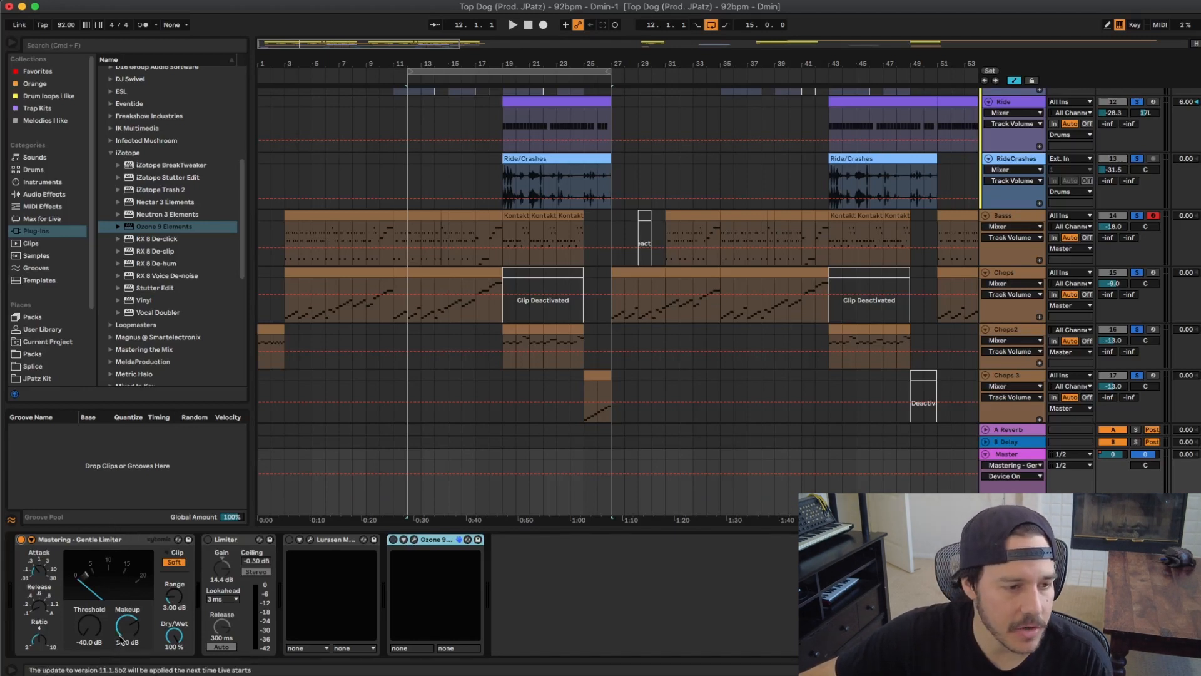
pyautogui.press('space')
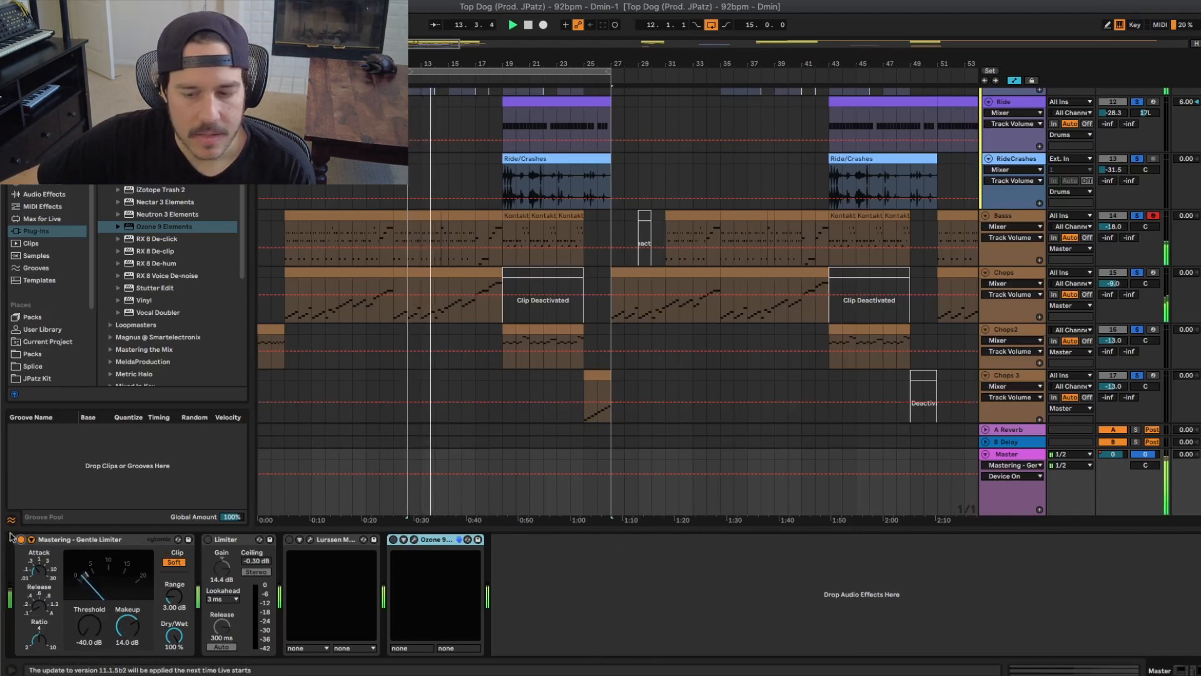
pyautogui.press('space')
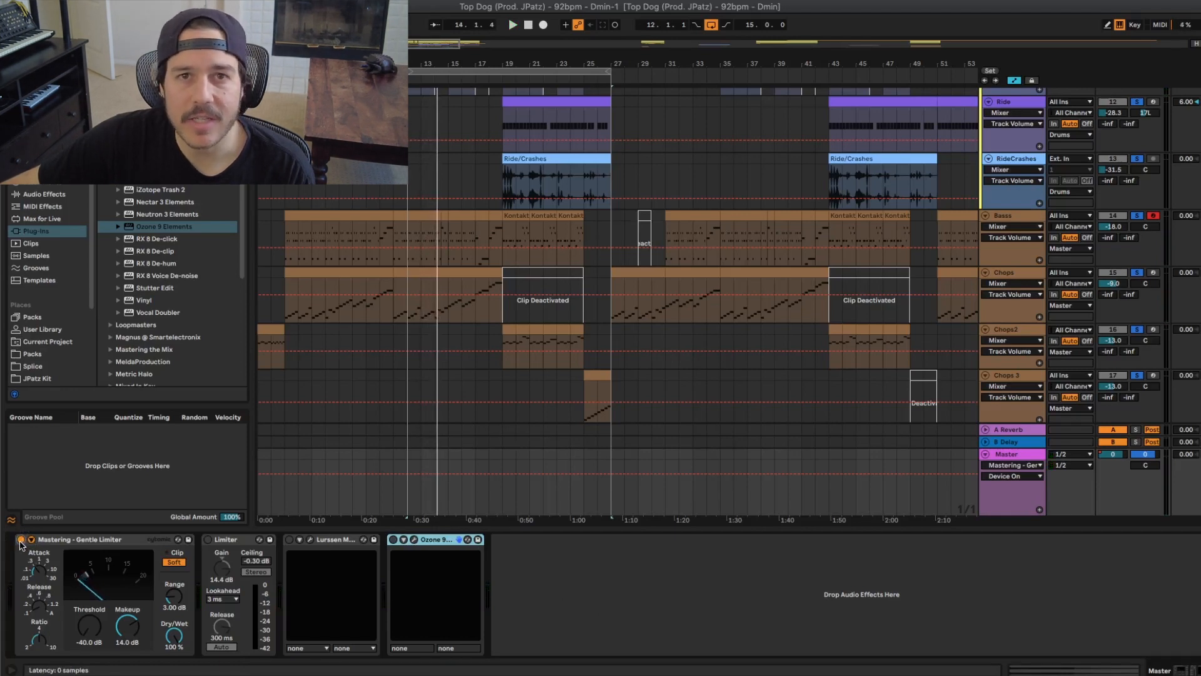
# Step: Compare playback with Mastering - Gentle Limiter off and on, and check the master level in the Session mixer
pyautogui.click(20, 539)
pyautogui.press('space')
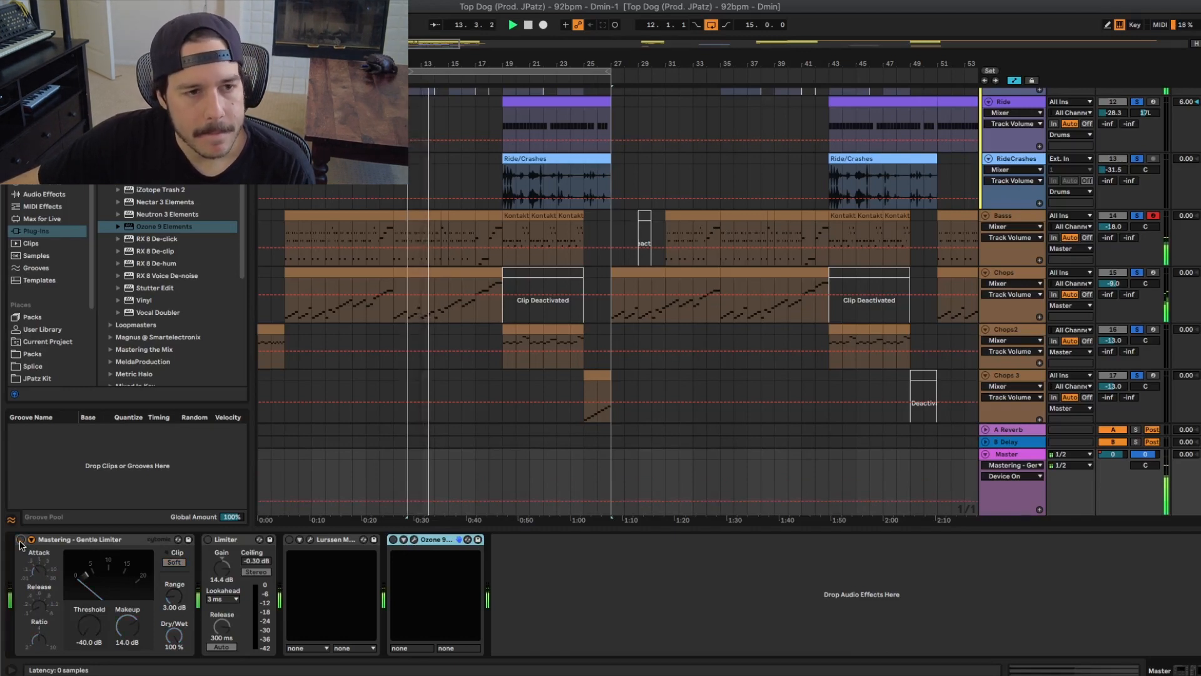
pyautogui.click(20, 539)
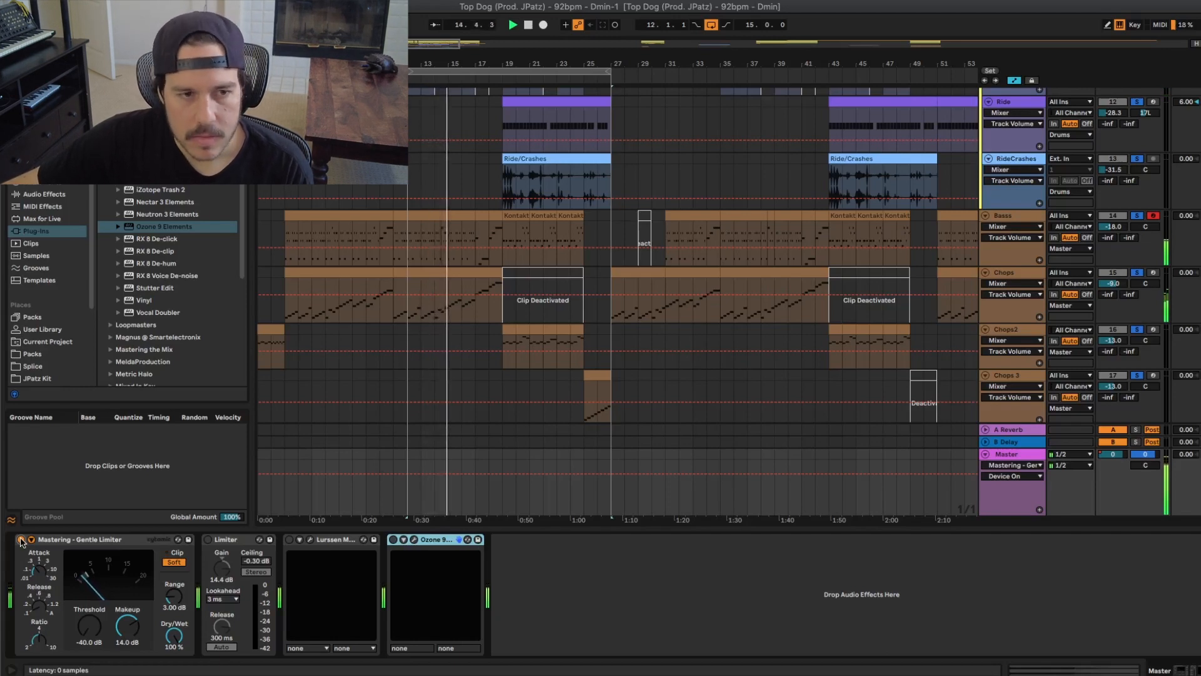
pyautogui.press('Tab')
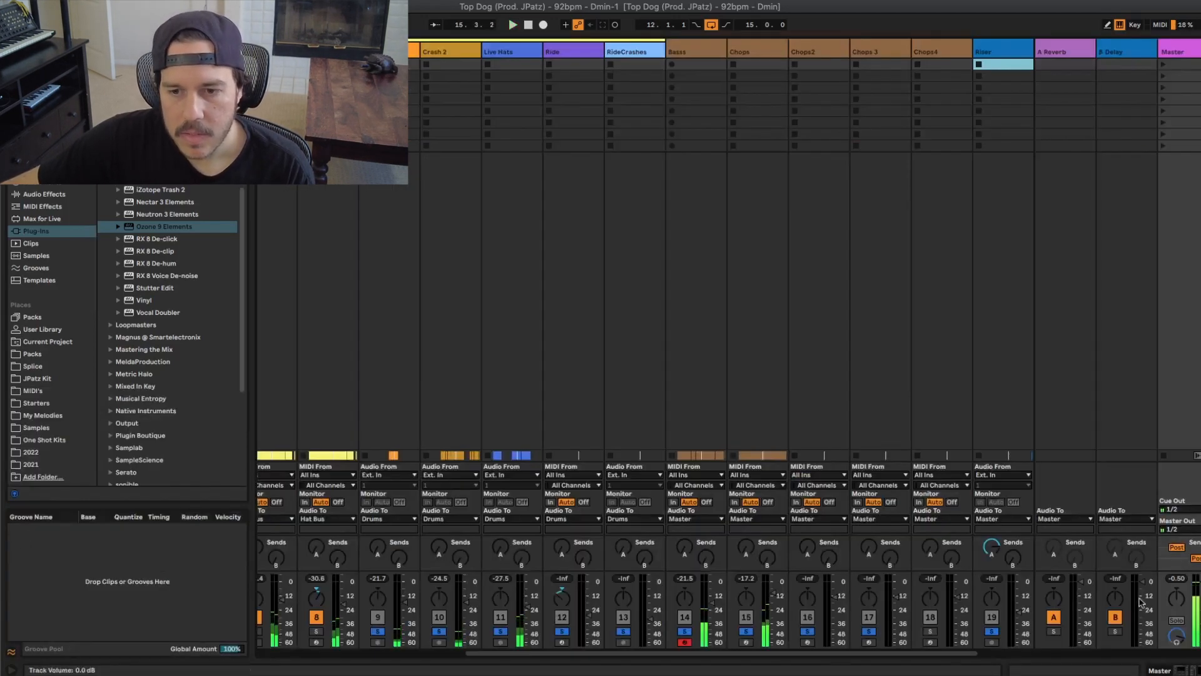
pyautogui.press('Tab')
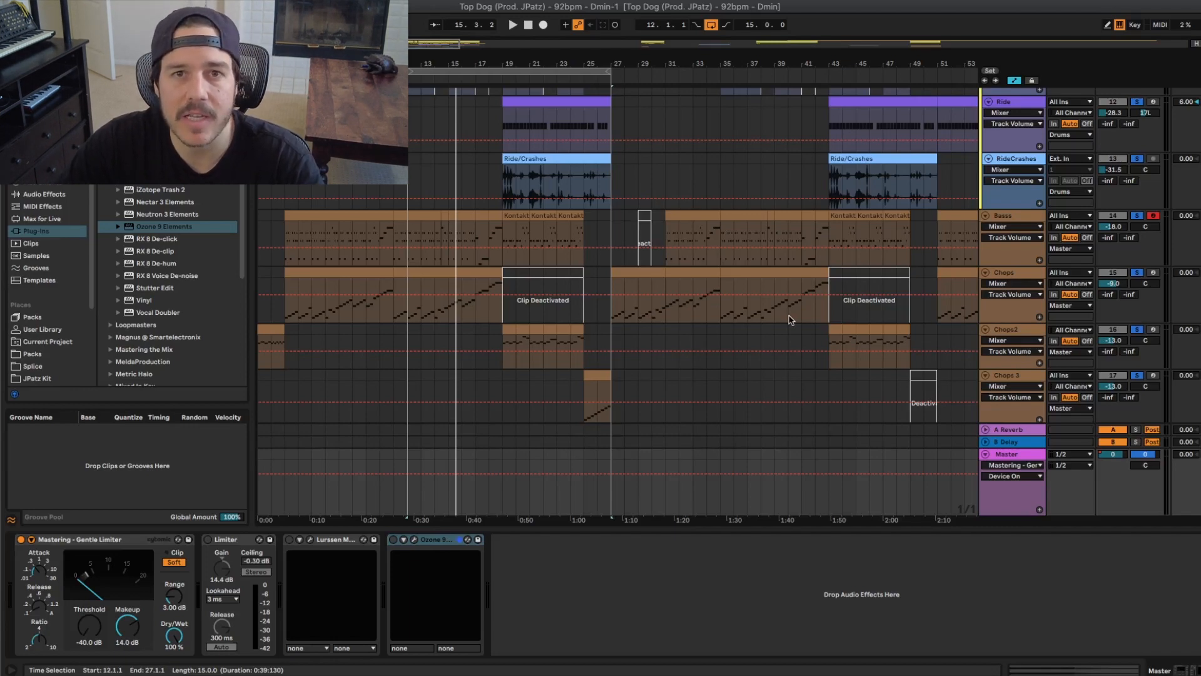
# Step: Use the Limiter instead of Mastering - Gentle Limiter on the Master and set its gain to 14 dB
pyautogui.click(207, 539)
pyautogui.click(207, 540)
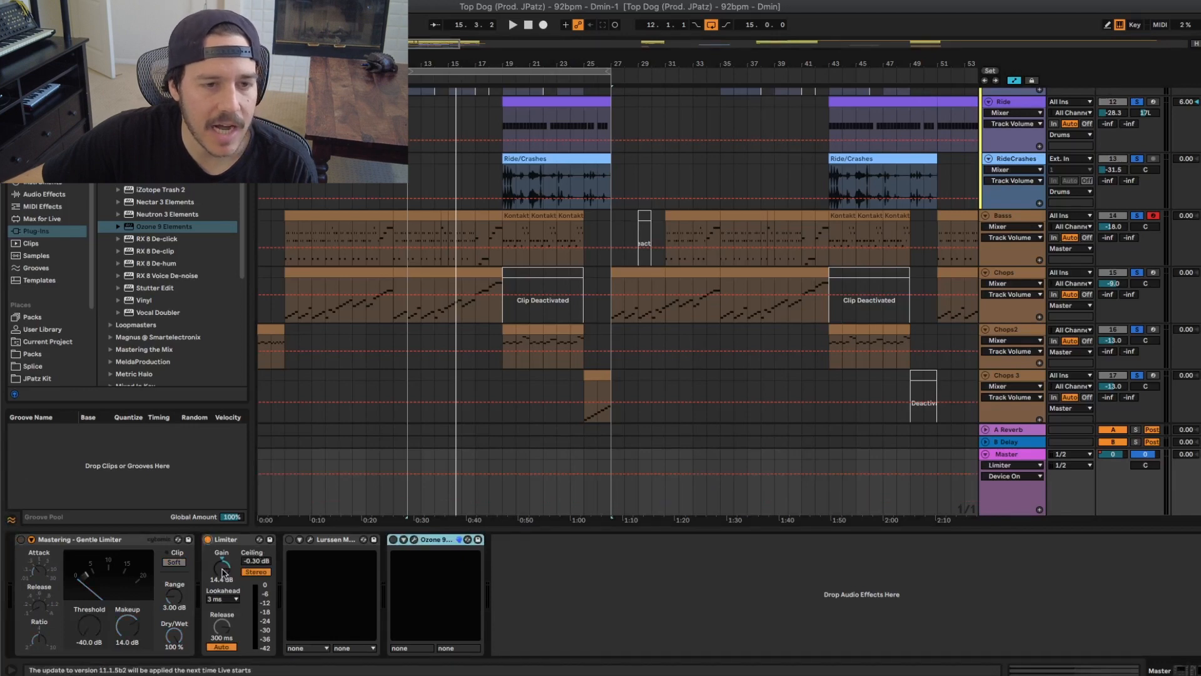
pyautogui.click(222, 571)
pyautogui.write('1')
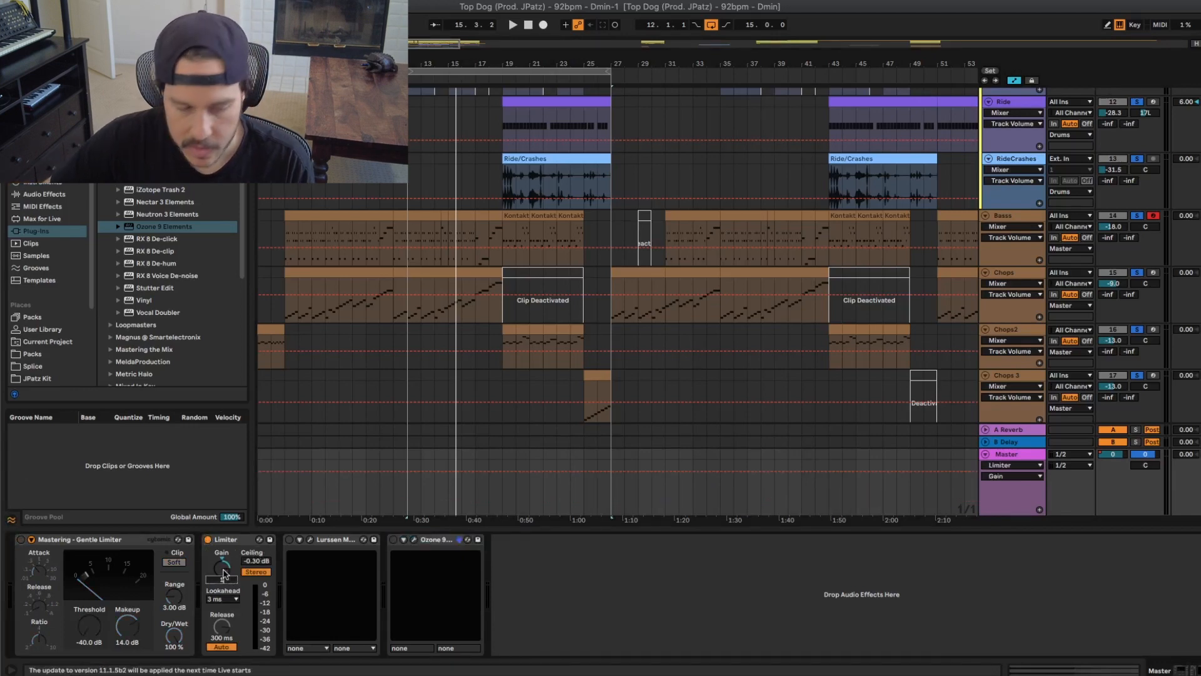
pyautogui.write('4')
pyautogui.press('Return')
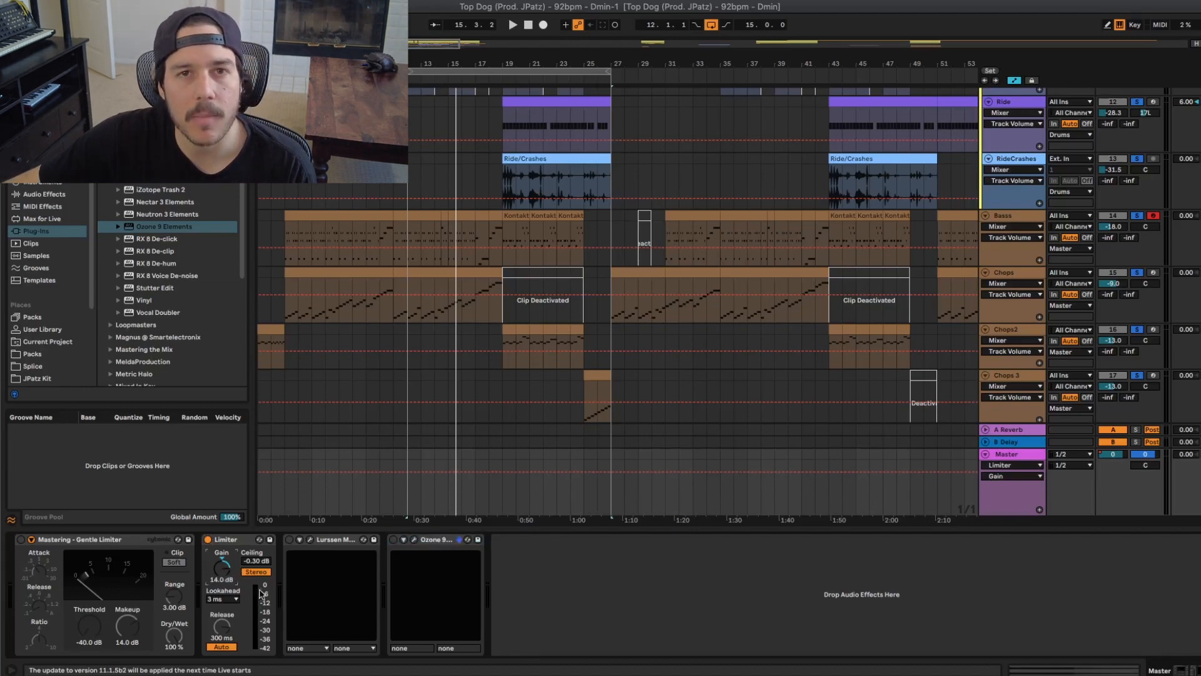
# Step: Play the loop and compare the mix with the Master's Limiter switched off and on
pyautogui.press('space')
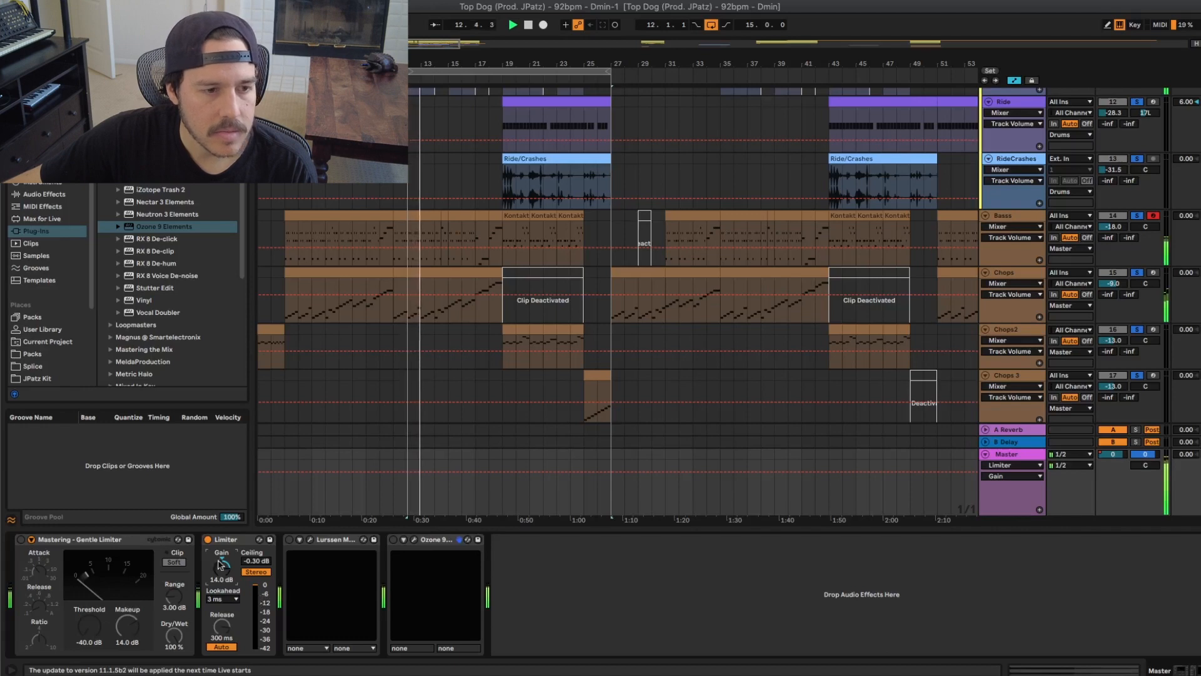
pyautogui.click(208, 540)
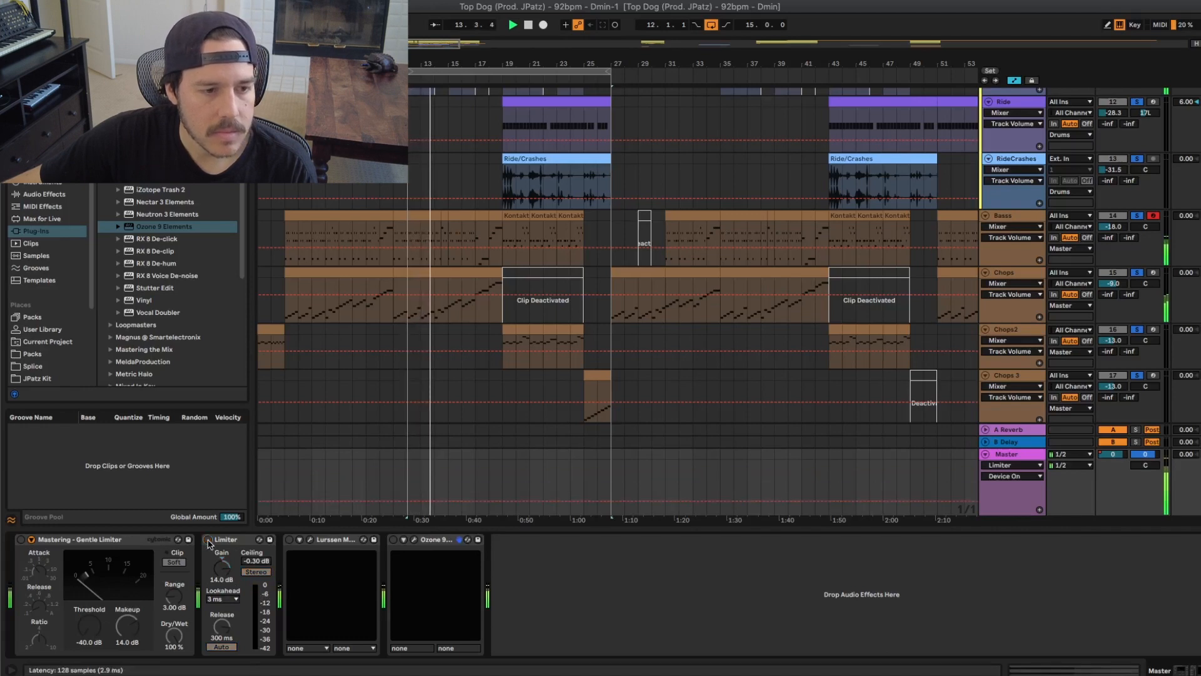
pyautogui.click(209, 540)
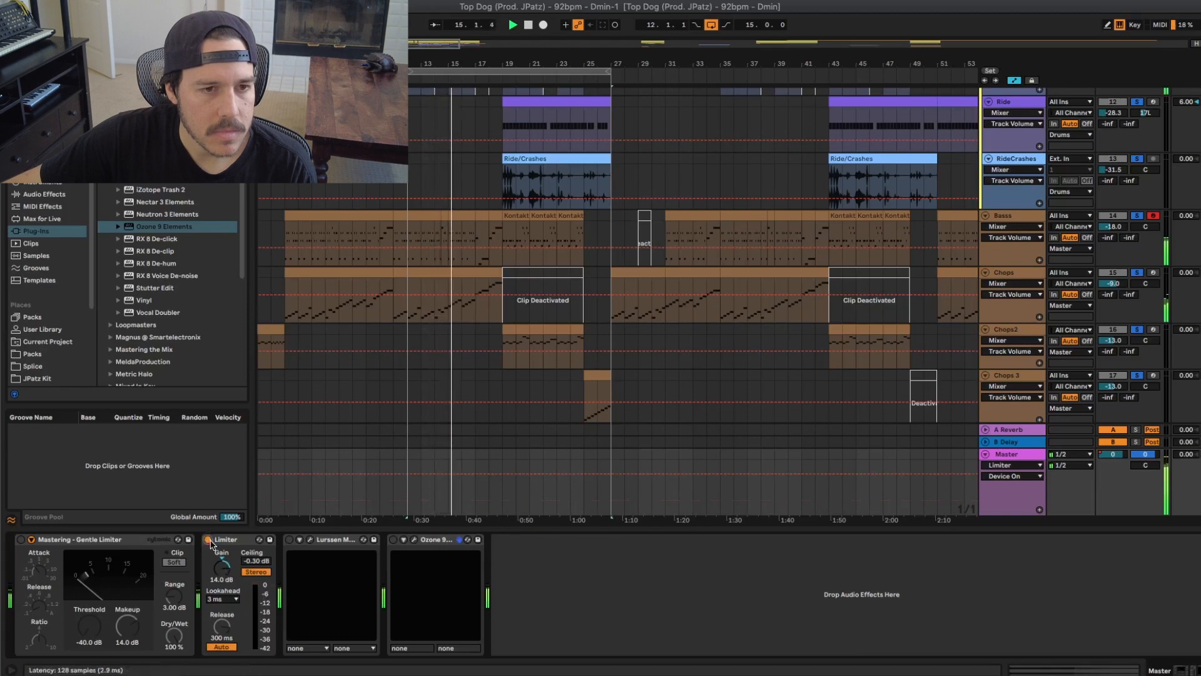
pyautogui.click(208, 540)
pyautogui.click(209, 540)
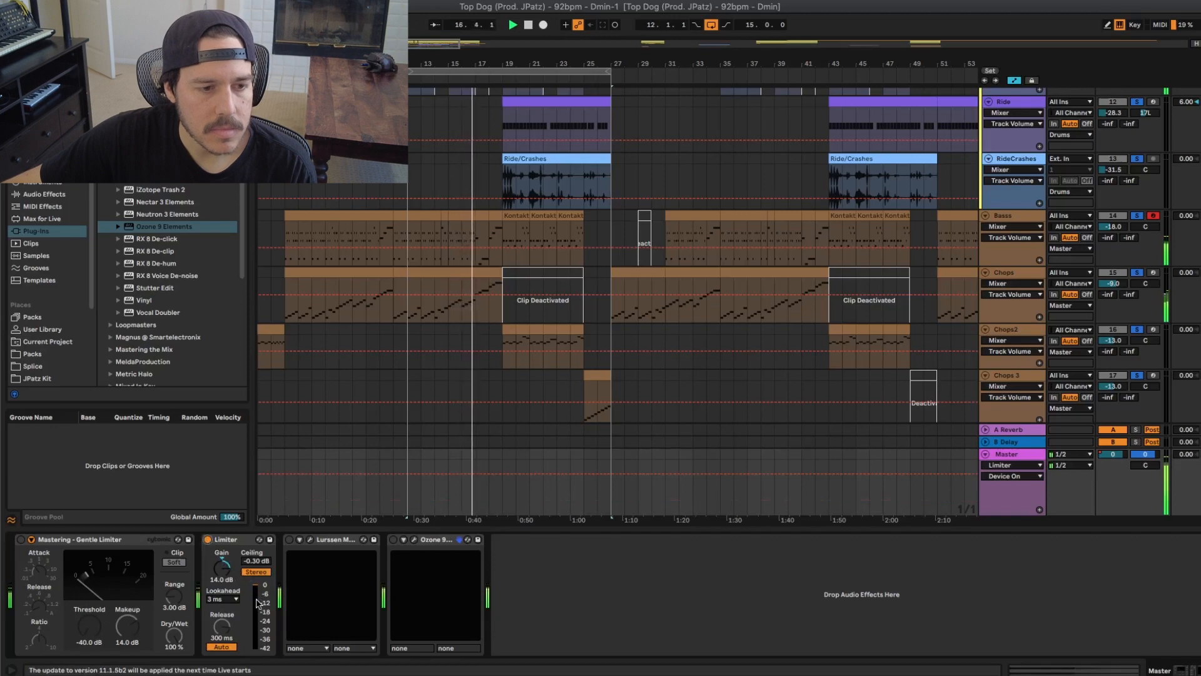
pyautogui.press('space')
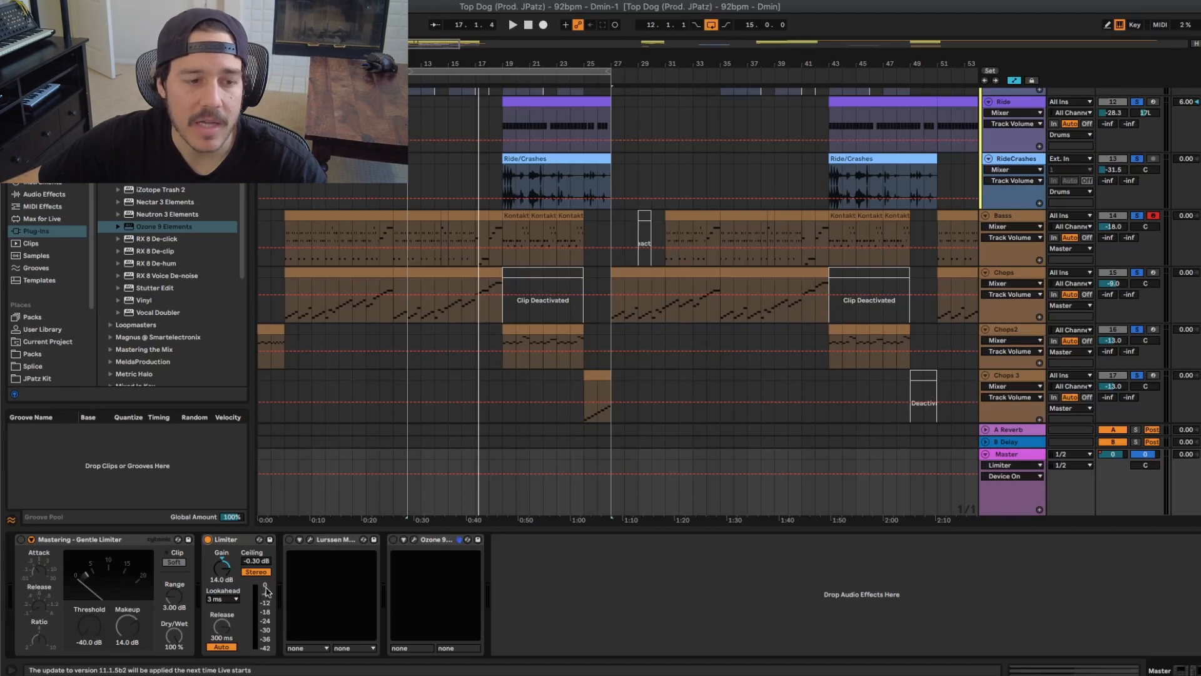
# Step: Swap the Master's Limiter for the Lurssen Mastering Console, play the loop, and view the console's preset list
pyautogui.click(208, 540)
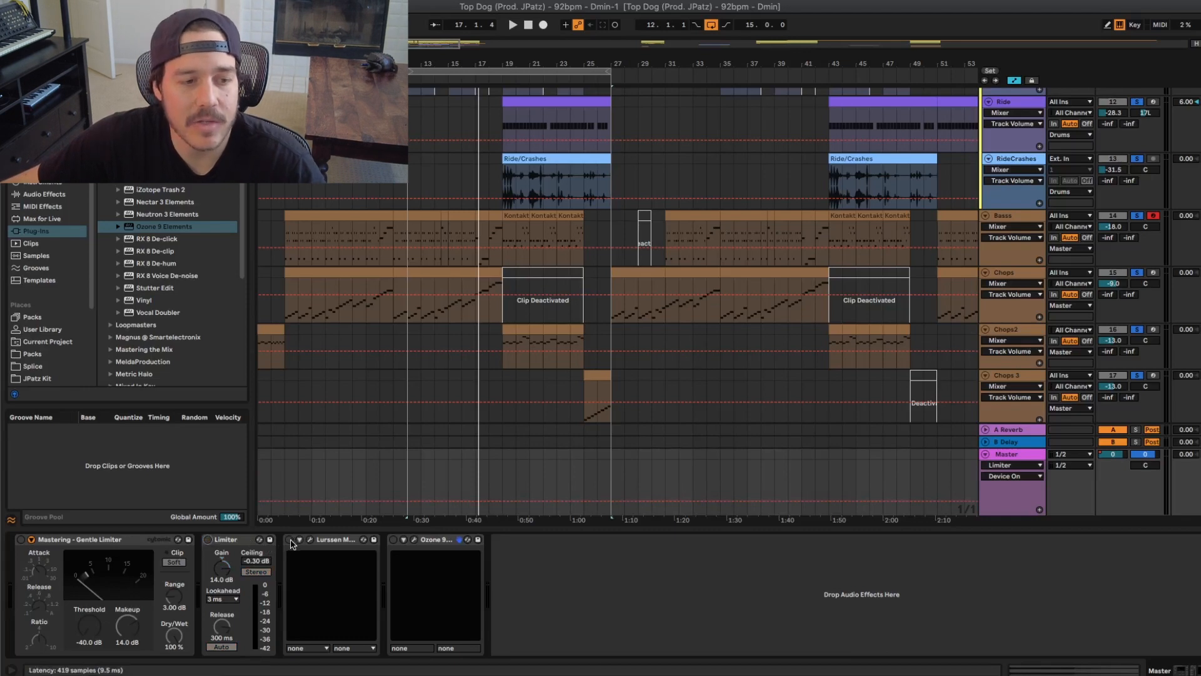
pyautogui.click(310, 539)
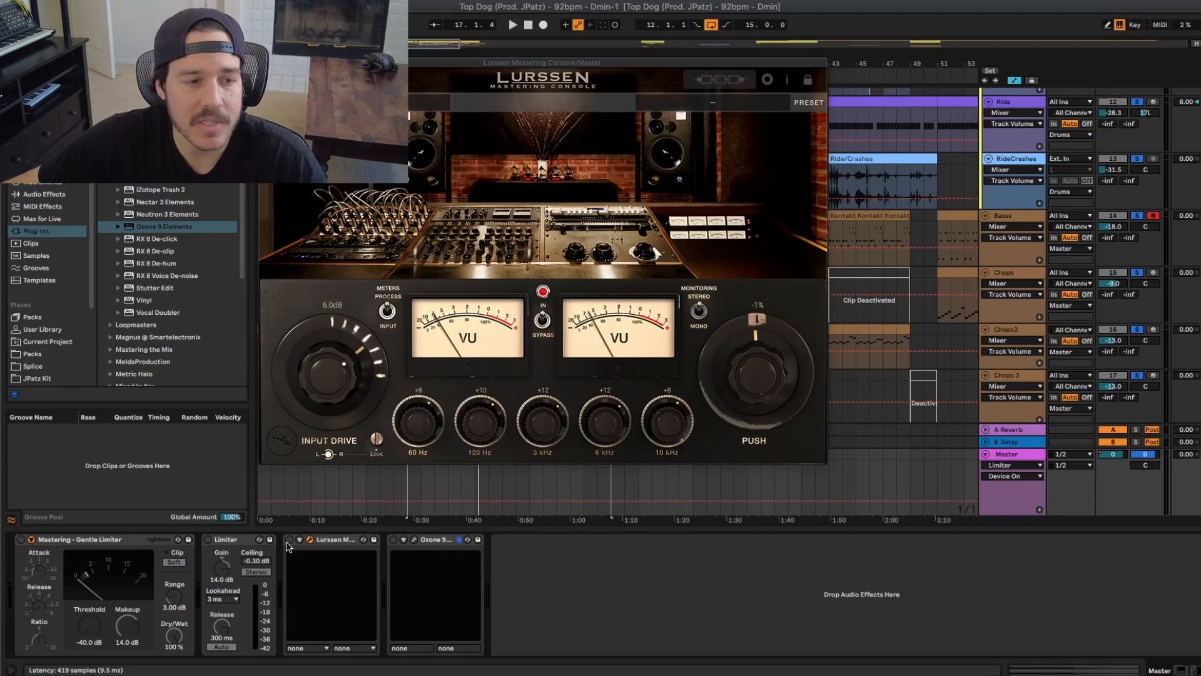
pyautogui.click(289, 540)
pyautogui.press('space')
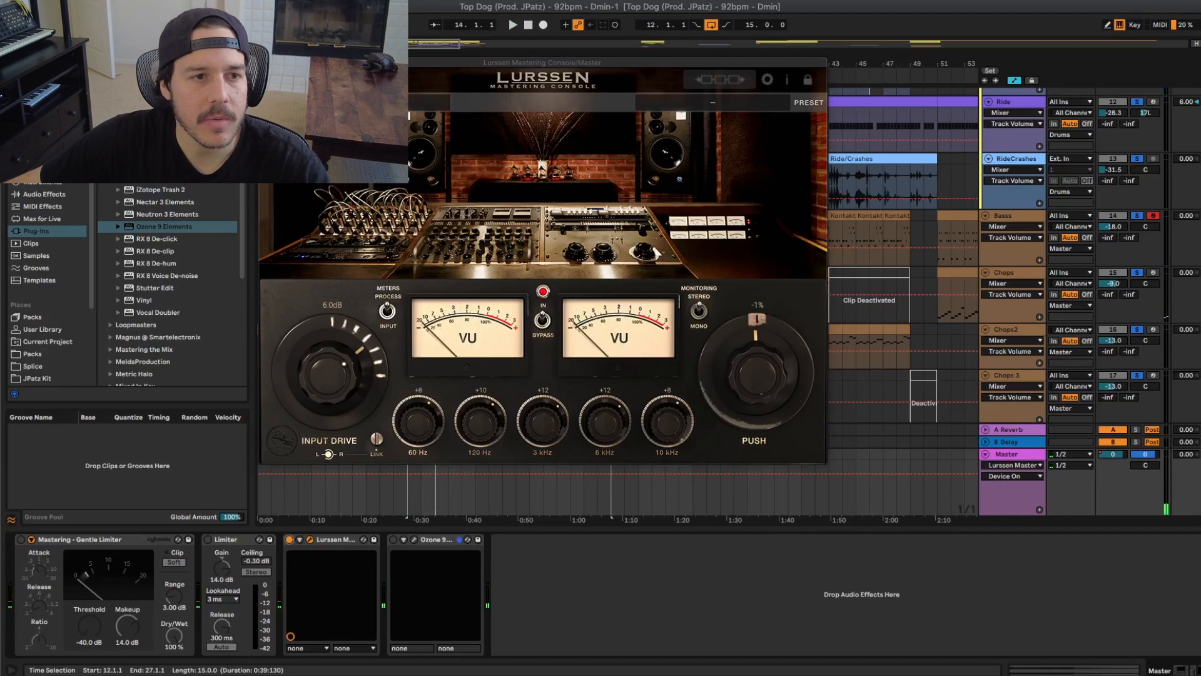
pyautogui.click(713, 102)
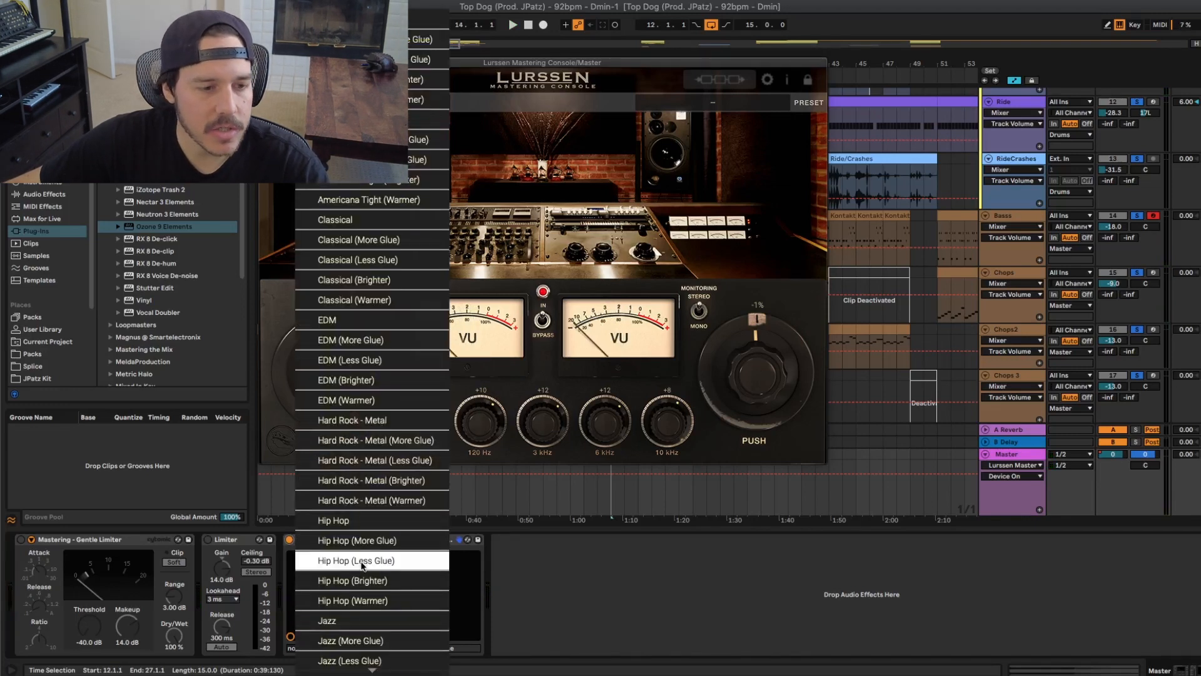
pyautogui.click(435, 521)
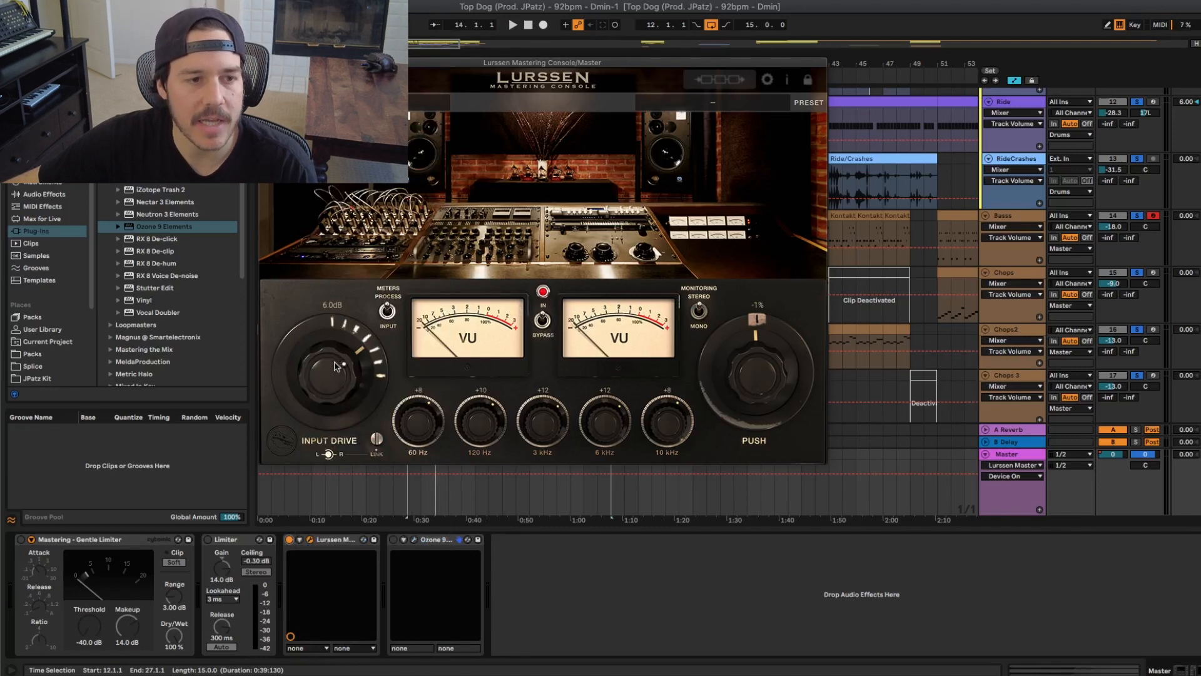
# Step: Compare the Lurssen Input Drive at 0.3 dB and 5.9 dB during playback, and close and disable the plug-in
pyautogui.moveTo(336, 366); pyautogui.dragTo(340, 396)
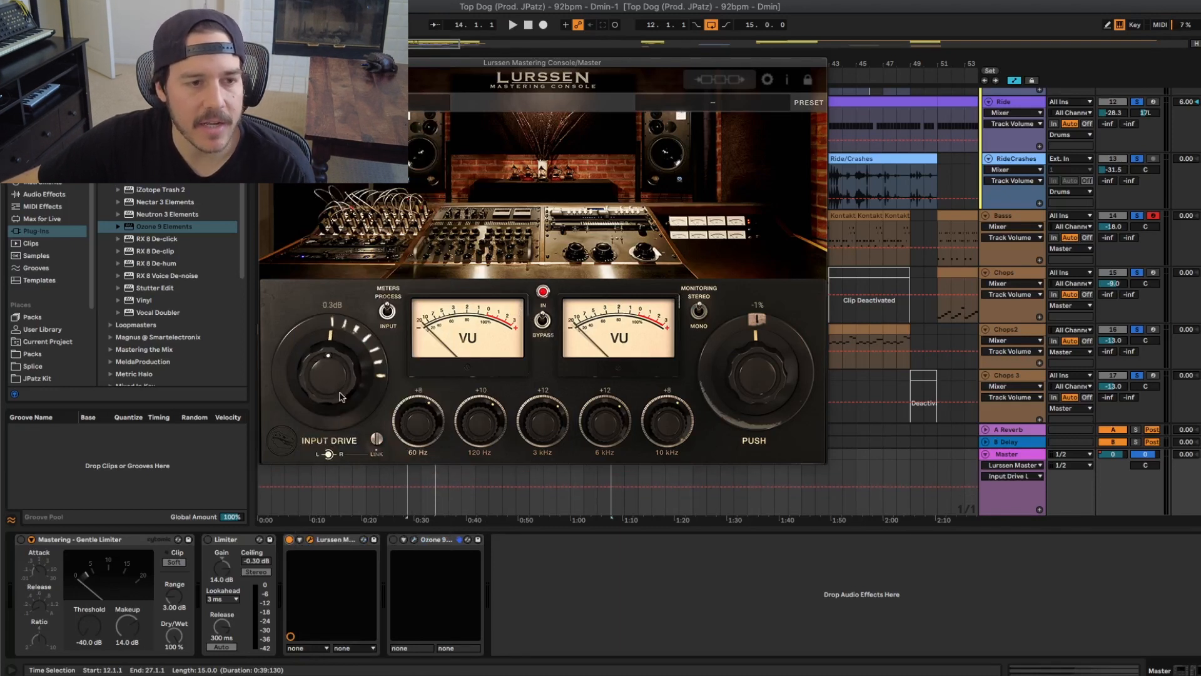
pyautogui.press('space')
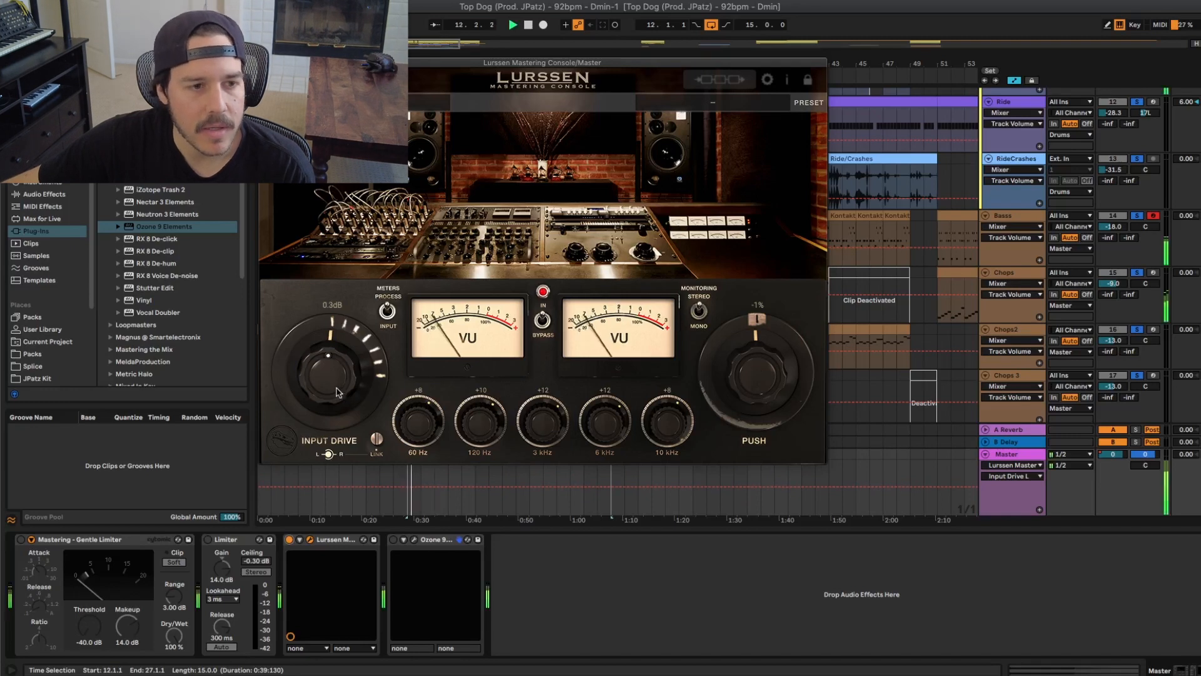
pyautogui.moveTo(337, 391); pyautogui.dragTo(338, 362)
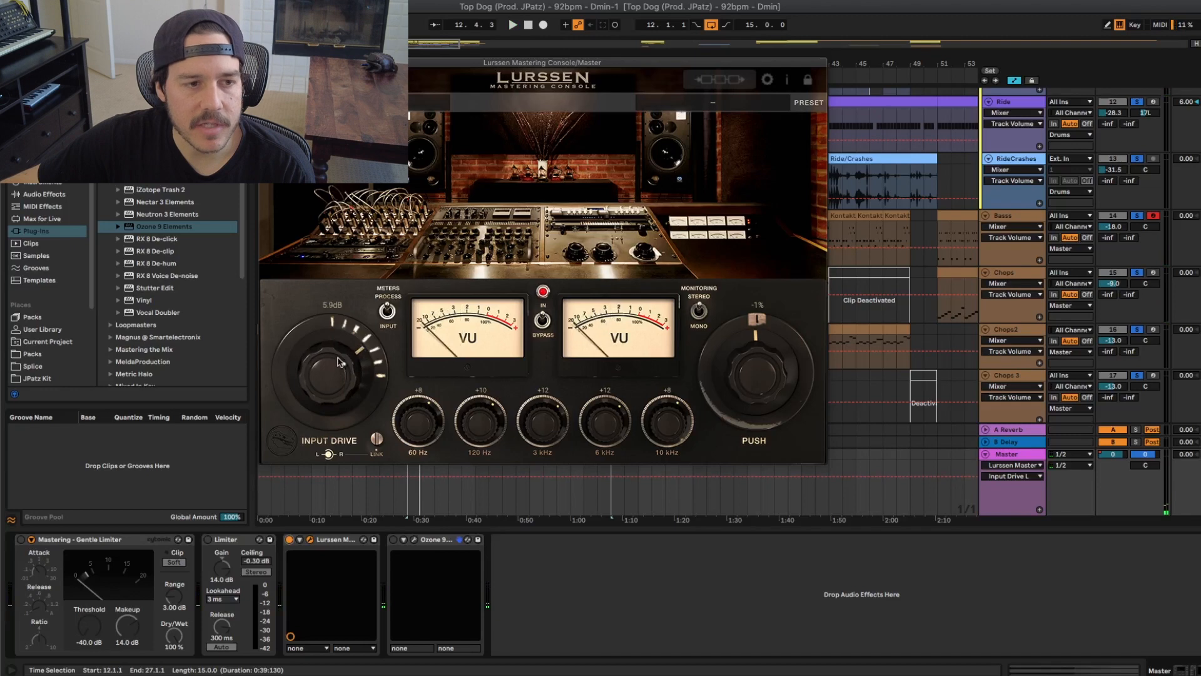
pyautogui.press('space')
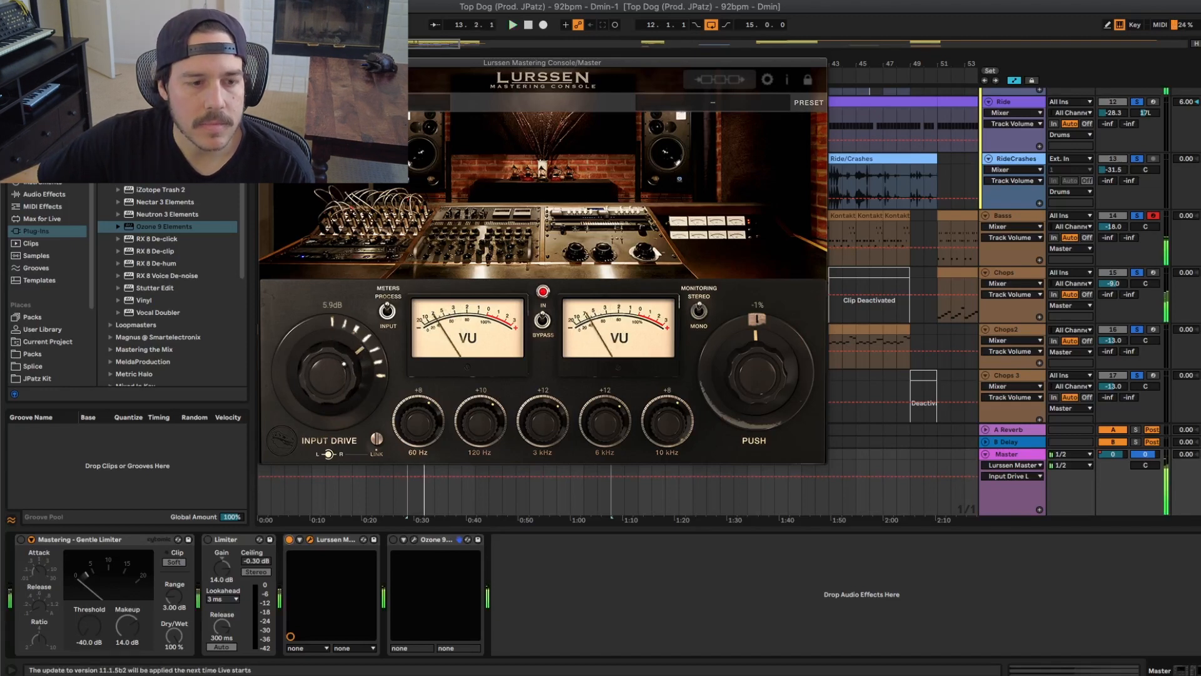
pyautogui.click(310, 539)
pyautogui.click(290, 539)
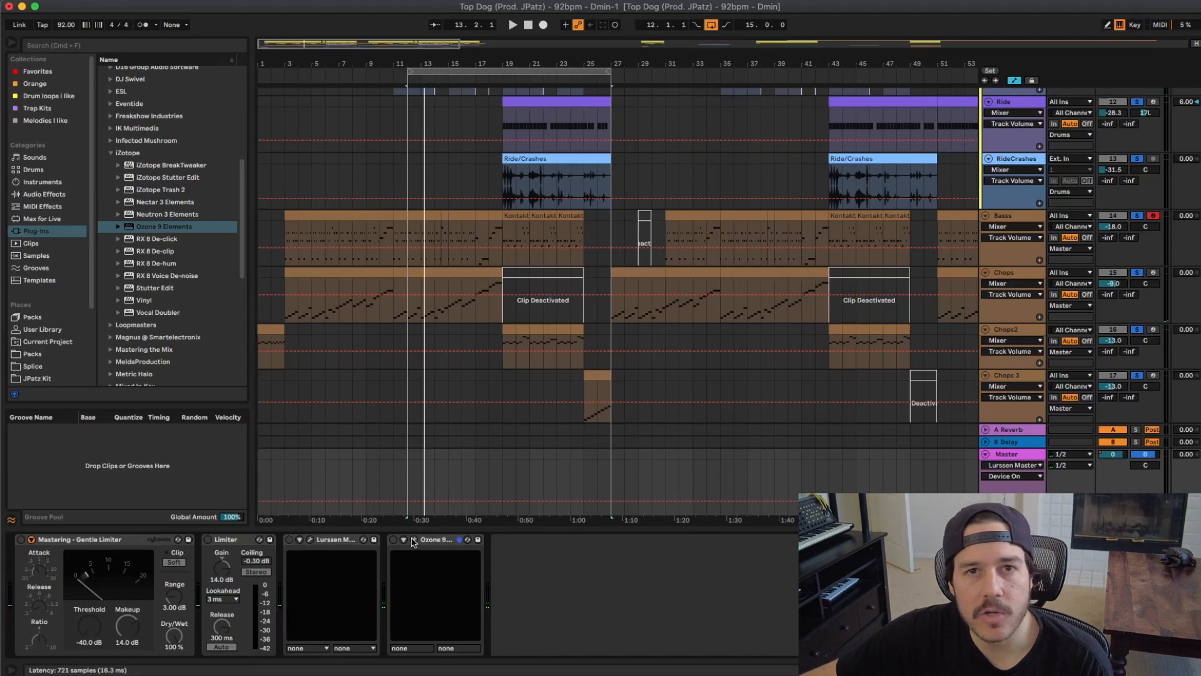
# Step: View the Ozone 9 Elements window with its Equalizer, Imager and Maximizer modules and Master Assistant, and close it
pyautogui.click(414, 539)
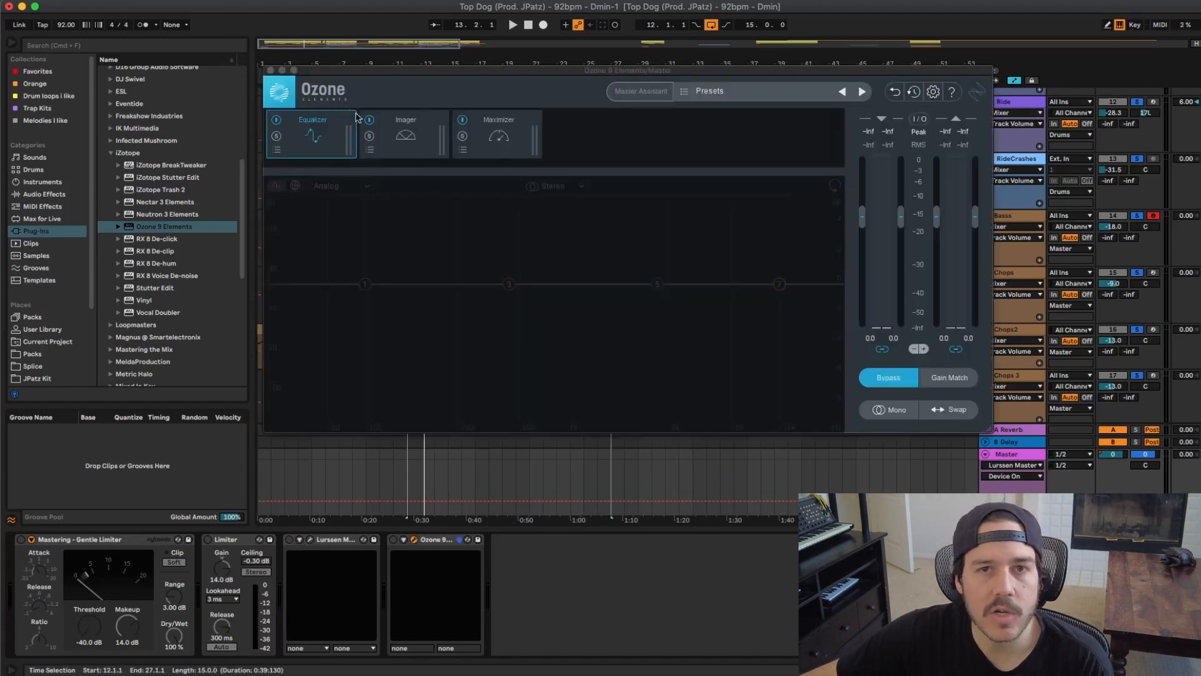
pyautogui.click(312, 68)
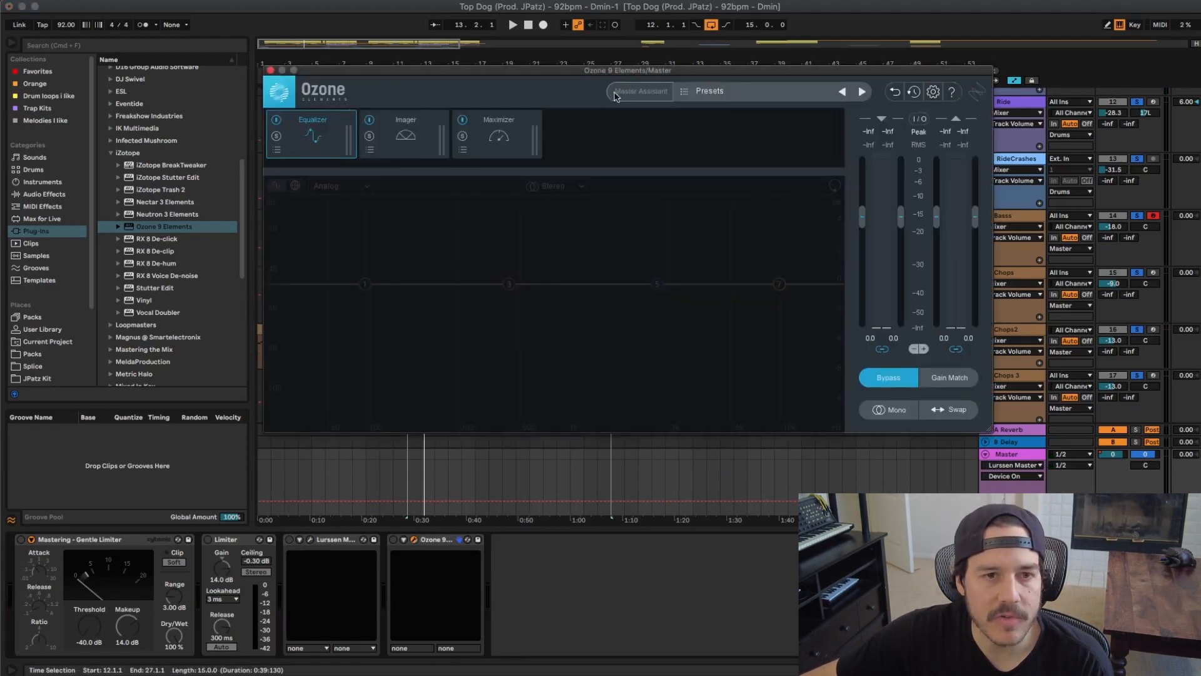
pyautogui.click(270, 70)
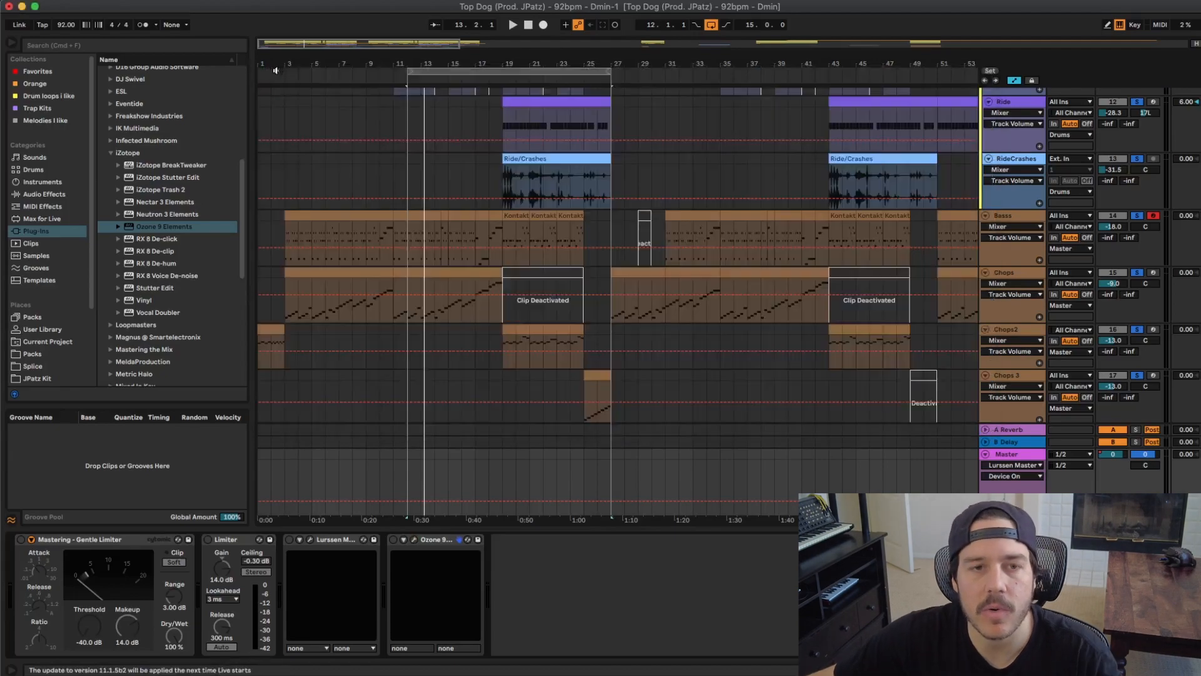